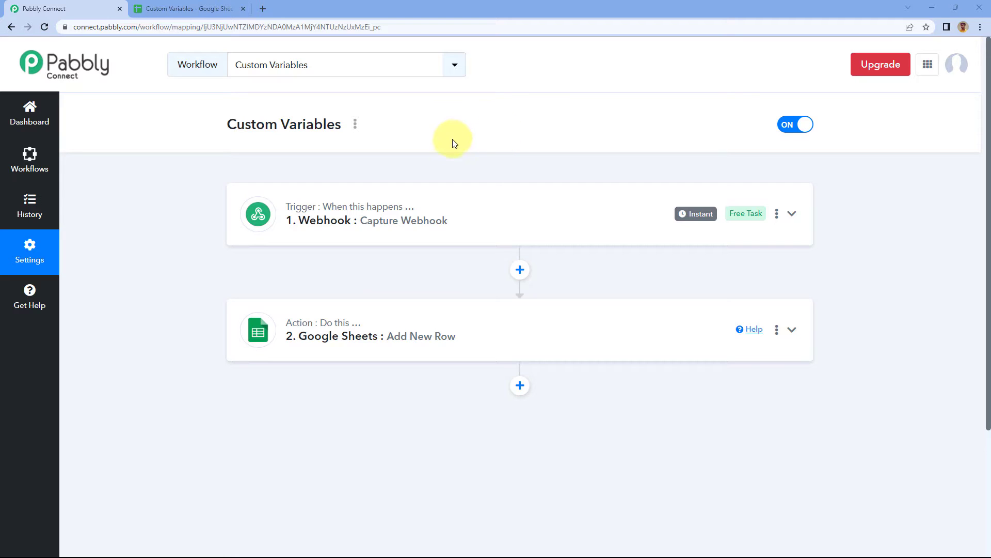
Expand the Webhook trigger of the Custom Variables workflow and review the fields in its captured response.
scroll(476, 142, down, 1)
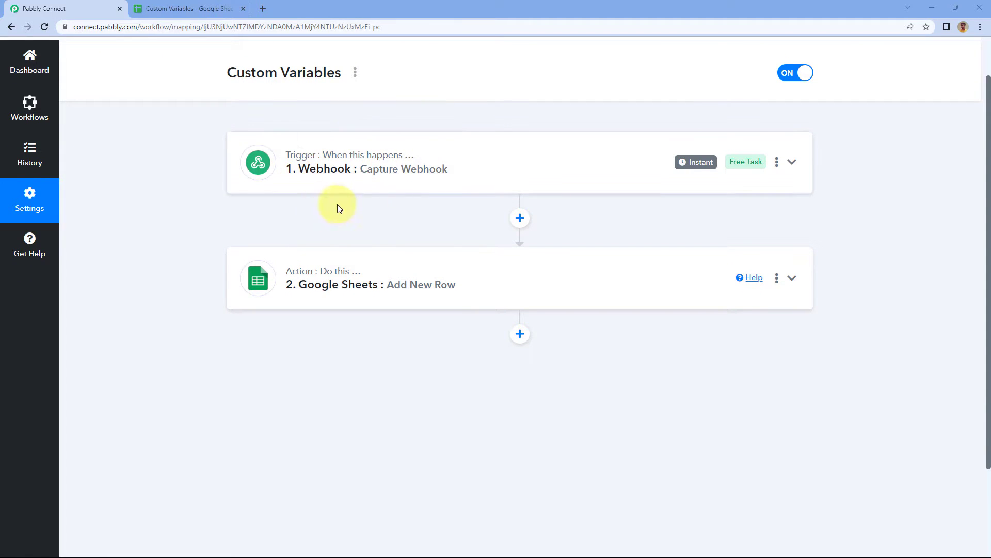
click(367, 169)
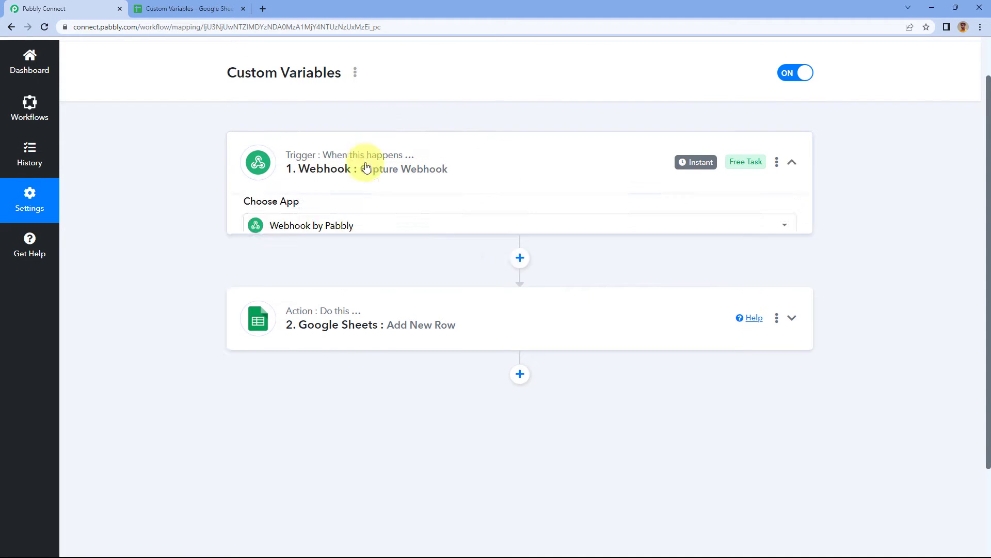
scroll(186, 186, down, 3)
scroll(191, 188, down, 4)
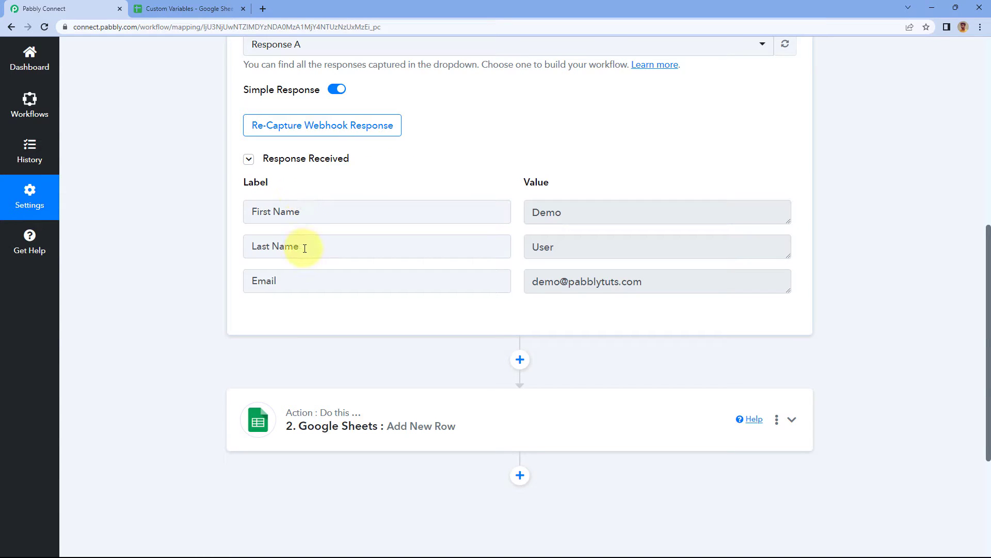
scroll(514, 170, down, 4)
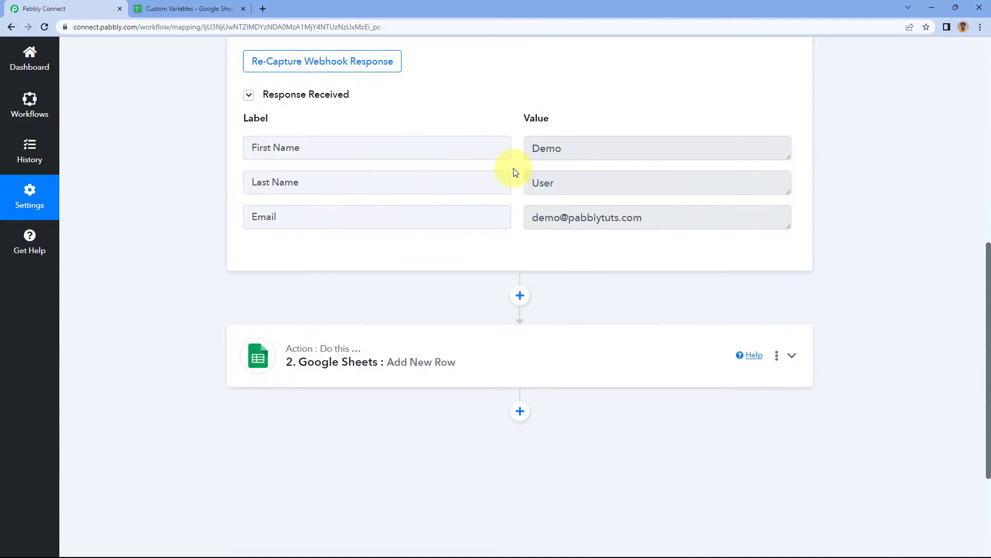
Expand the Google Sheets Add New Row action and review its selected spreadsheet, sheet and column mapping fields.
click(481, 209)
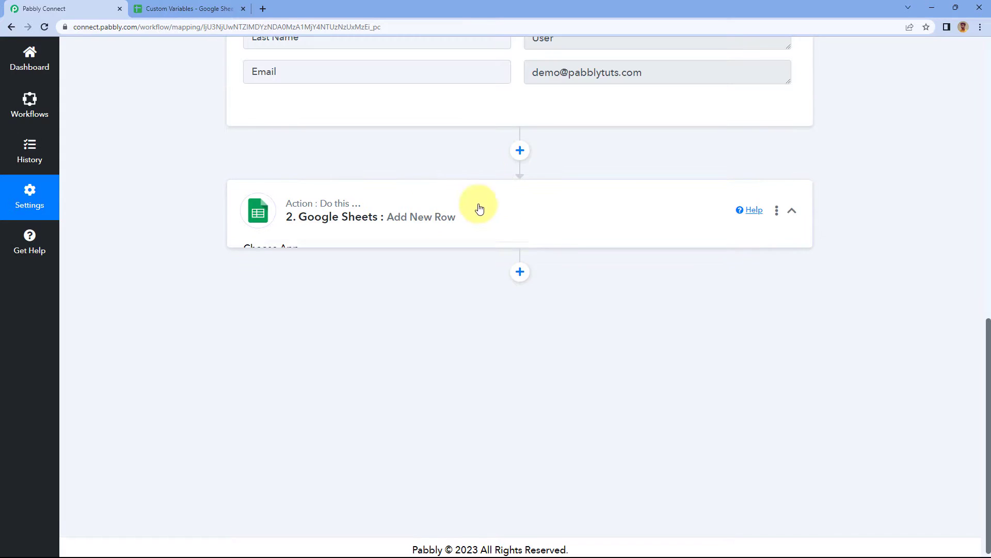
scroll(161, 214, down, 1)
scroll(190, 192, down, 5)
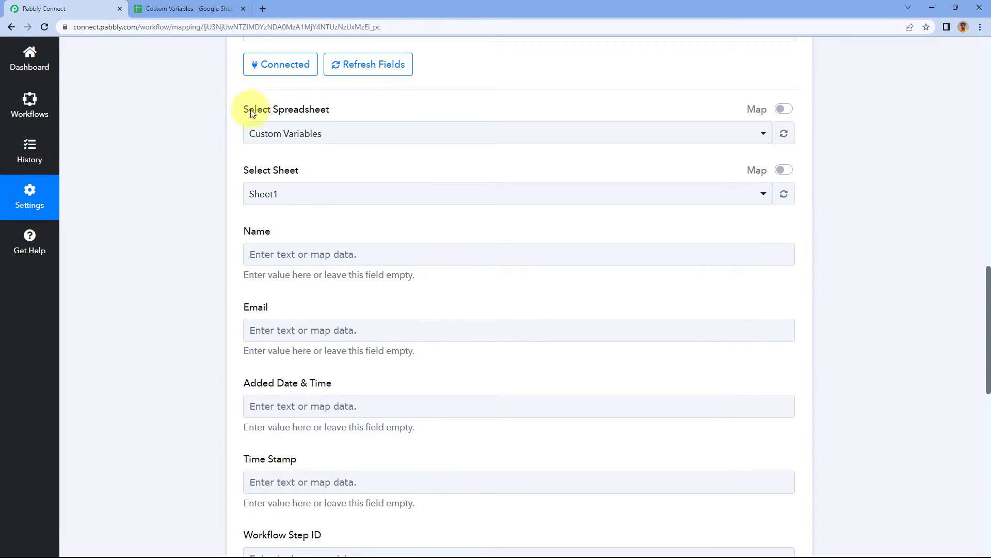
scroll(320, 177, down, 2)
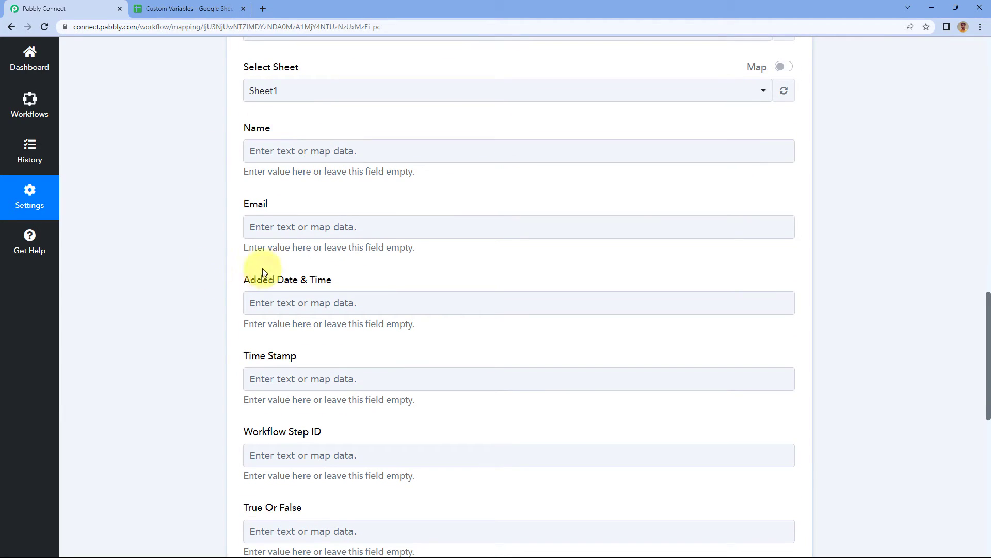
scroll(220, 294, up, 2)
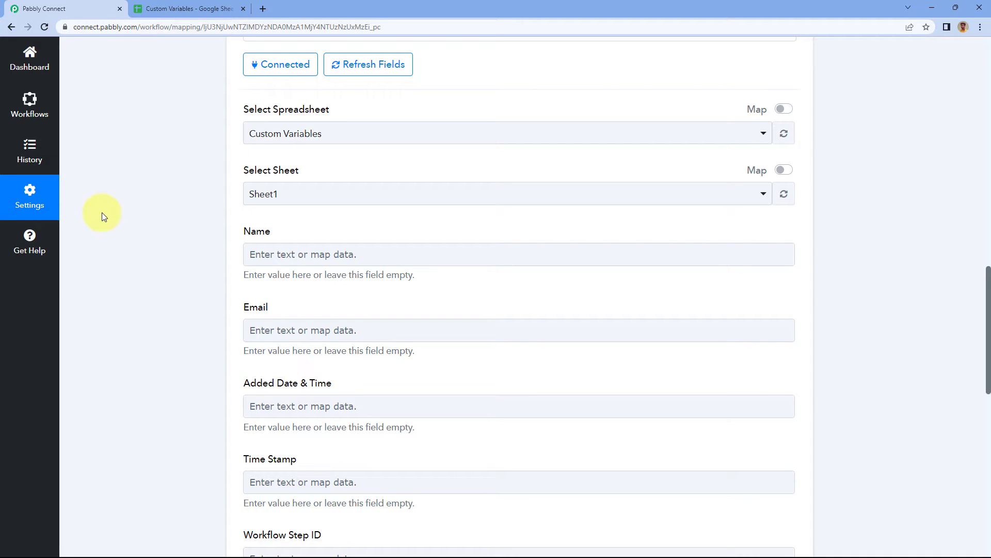
Open the account settings in a separate browser tab and go to the Variables section.
middle_click(42, 198)
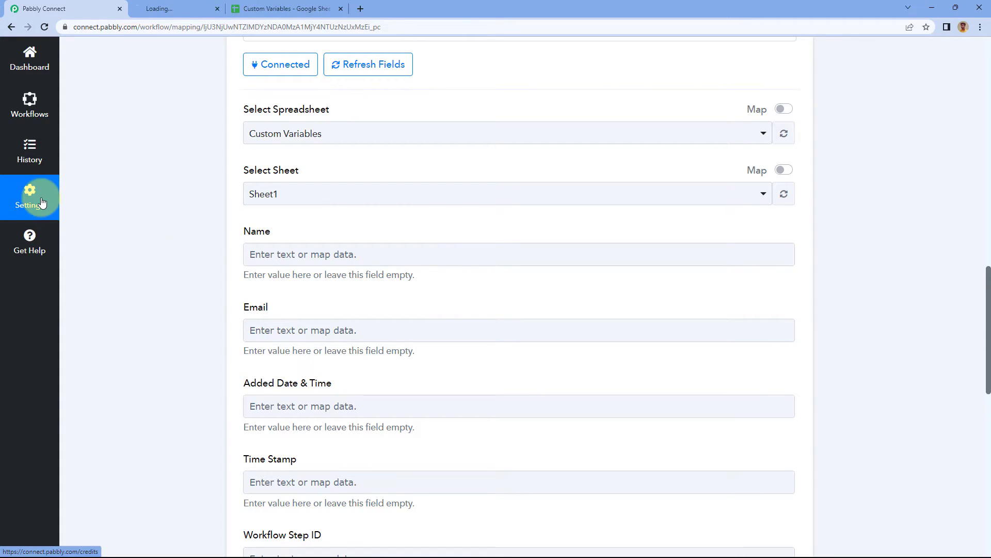
click(197, 8)
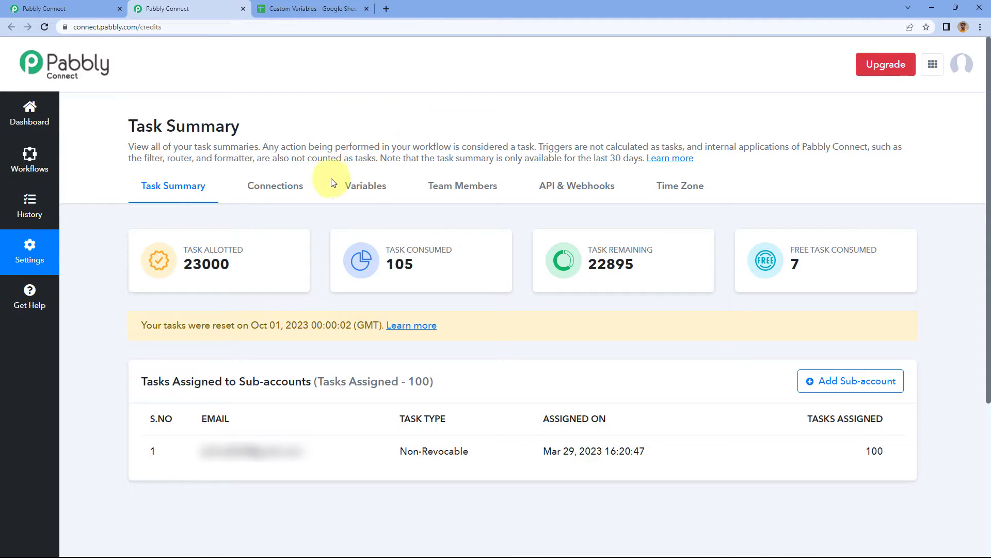
click(366, 192)
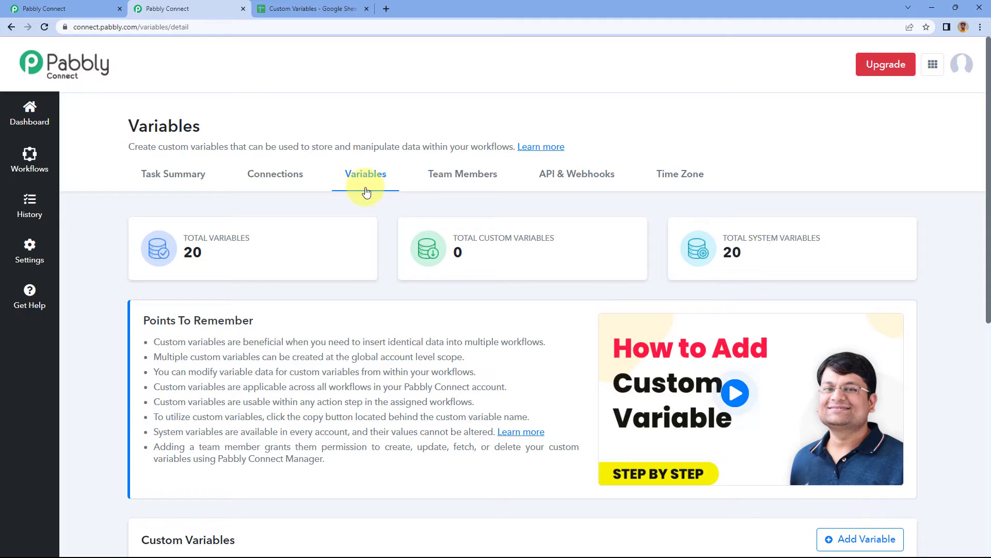
Look over the Variables page, including the points to remember, the custom variables and the system variables.
scroll(394, 209, down, 2)
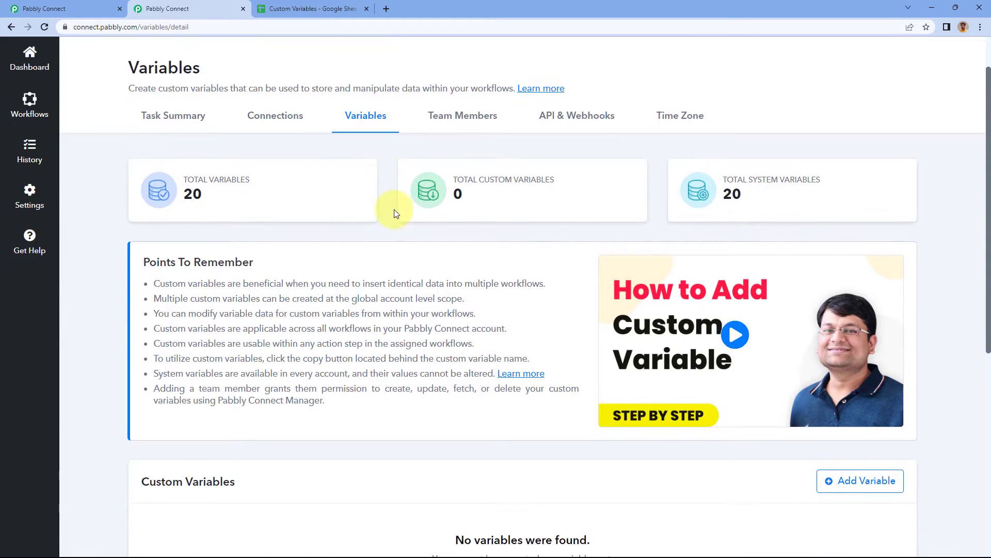
scroll(394, 213, down, 4)
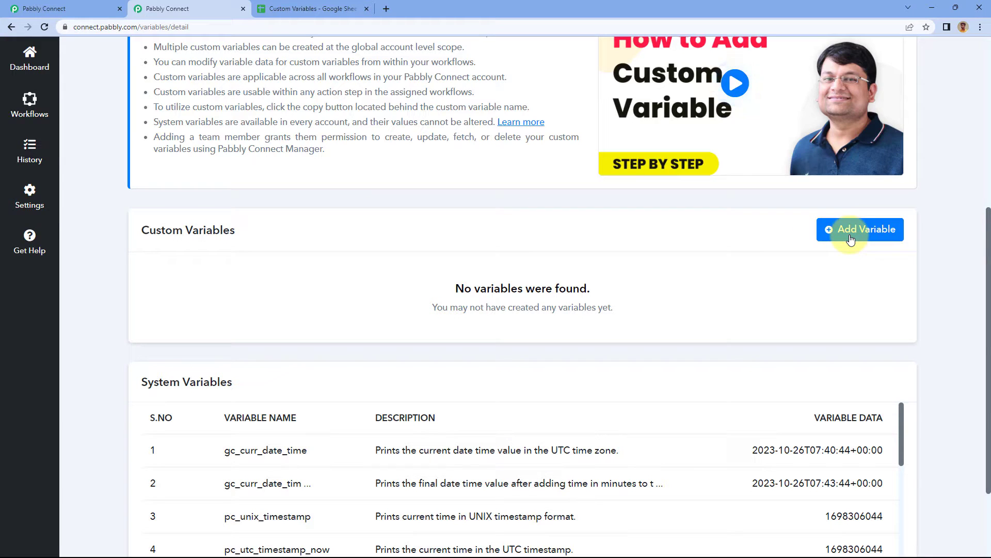
scroll(346, 292, down, 1)
scroll(346, 292, down, 1)
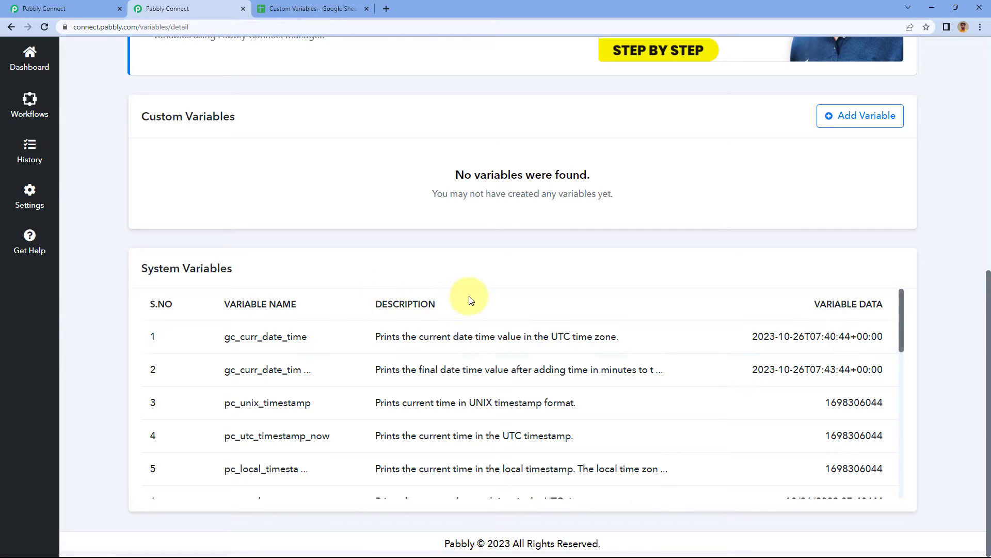
scroll(468, 296, up, 7)
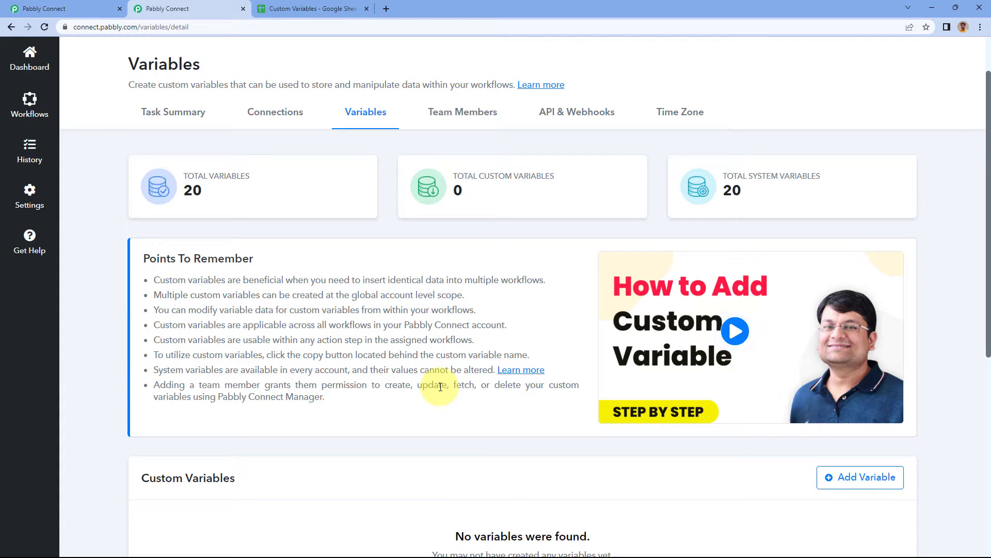
Open the Learn more article linked from the system variables note and accept the forum's cookies.
ctrl+click(529, 376)
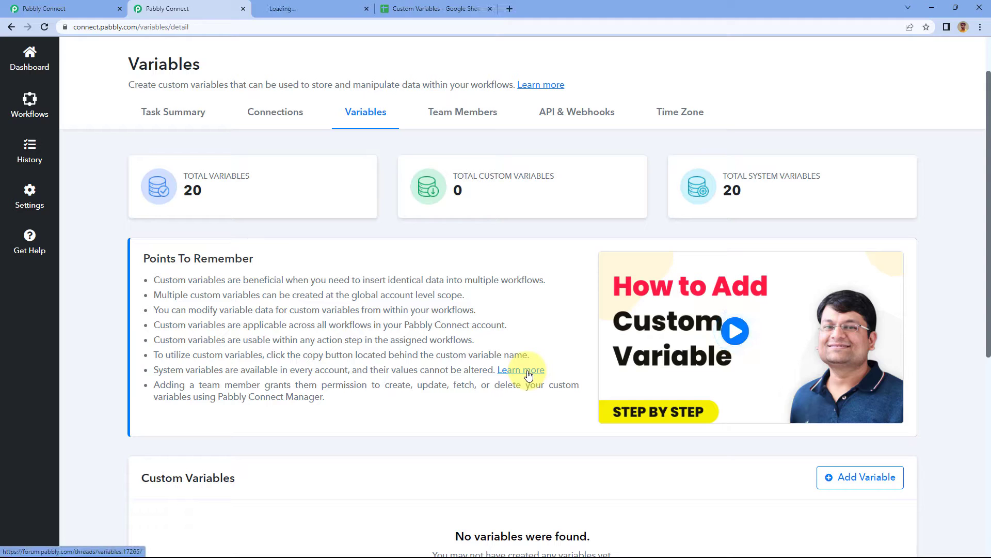
click(310, 6)
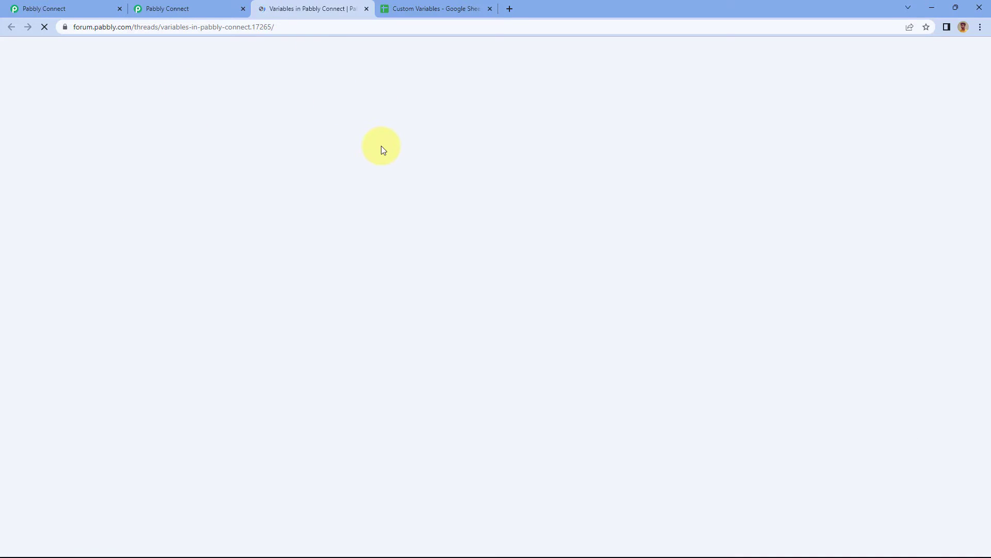
scroll(413, 220, down, 8)
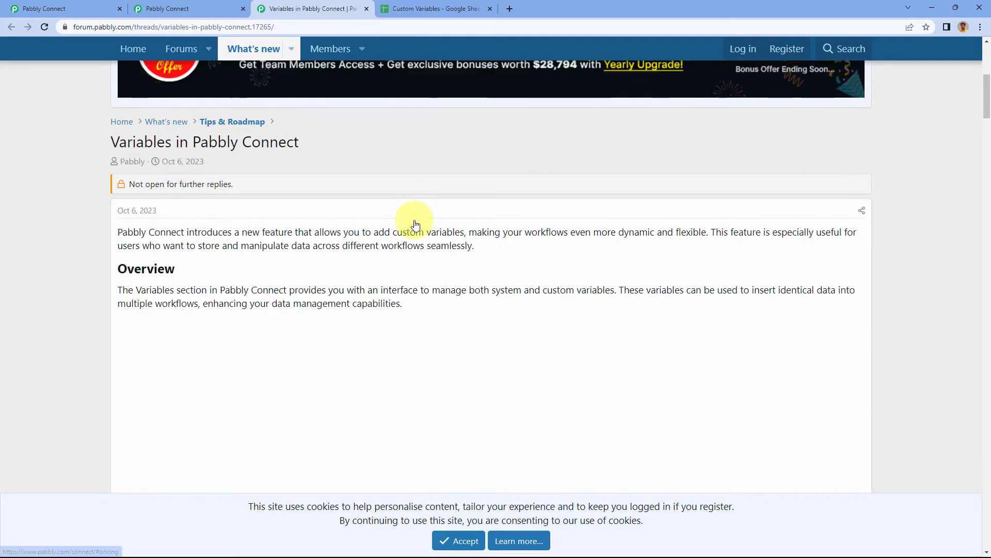
click(458, 540)
Read the forum article's key features, points to remember and custom variable instructions, then close the article.
scroll(92, 268, down, 5)
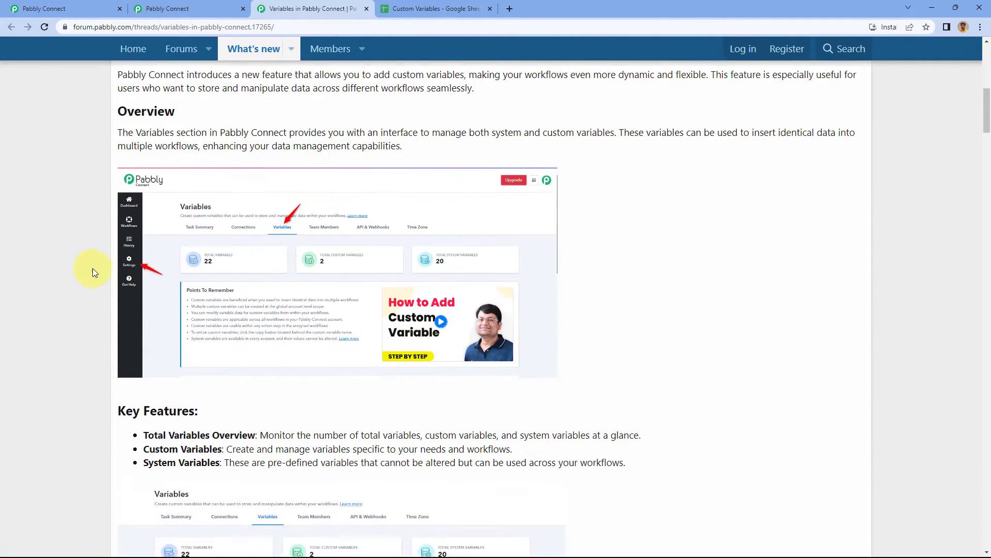
scroll(81, 259, down, 8)
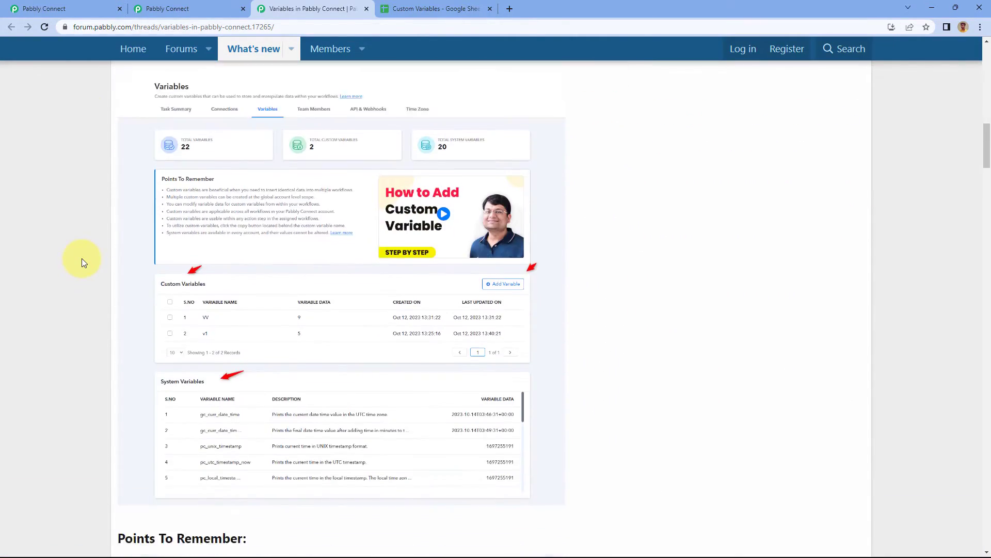
scroll(82, 258, down, 7)
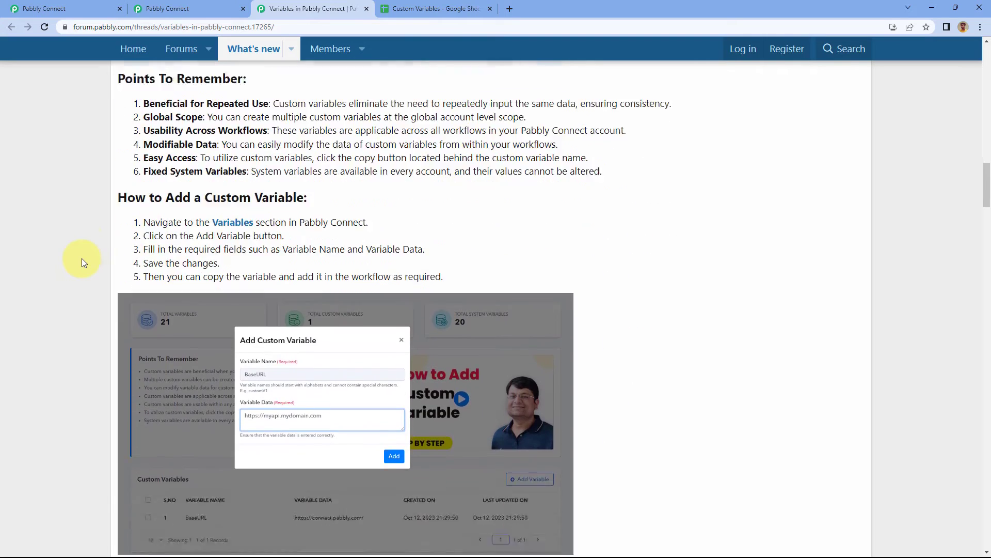
scroll(82, 258, up, 2)
scroll(81, 258, down, 2)
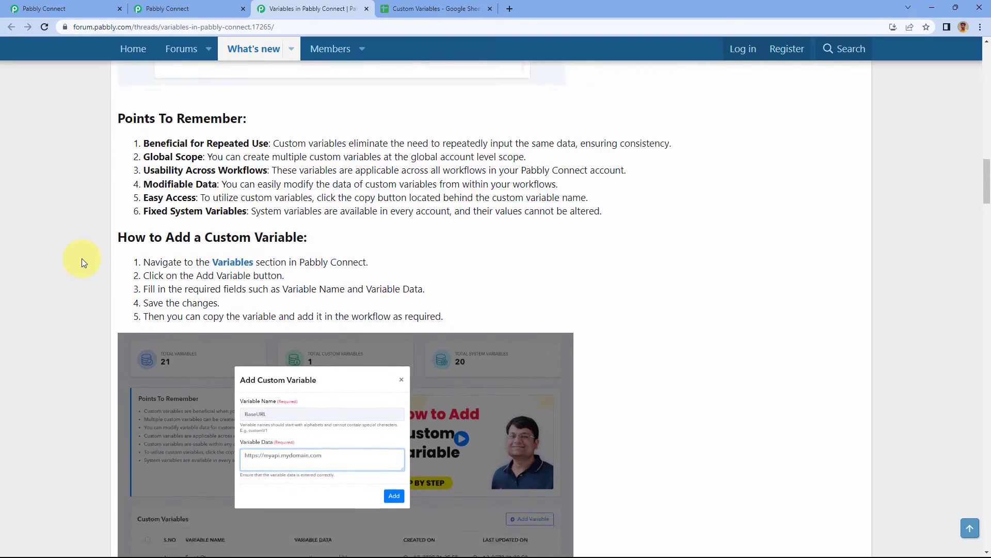
scroll(81, 258, down, 4)
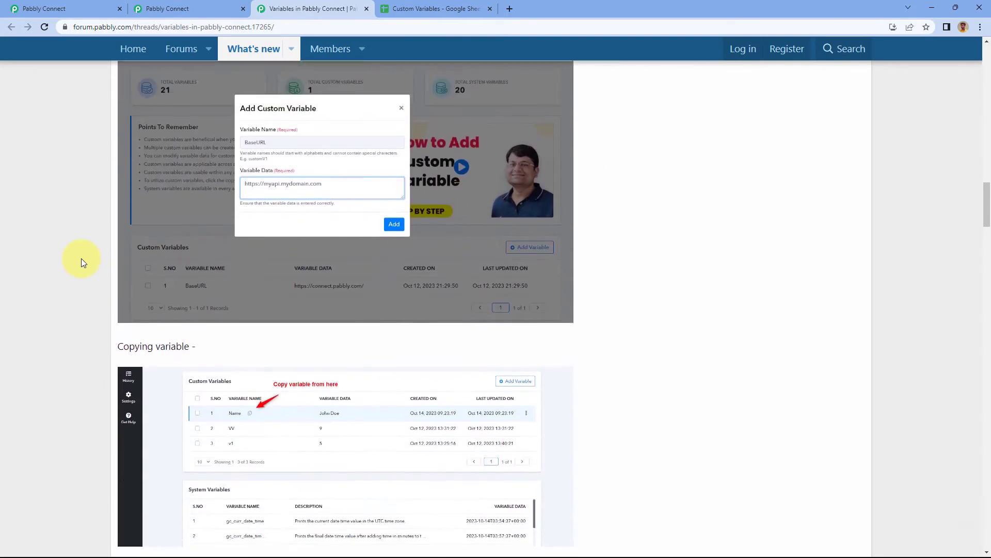
scroll(81, 258, up, 4)
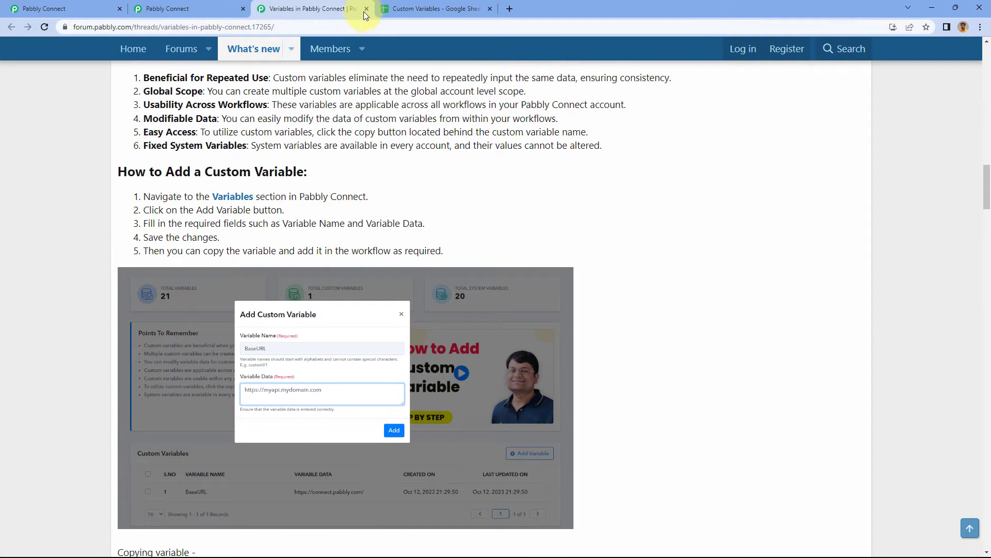
click(367, 10)
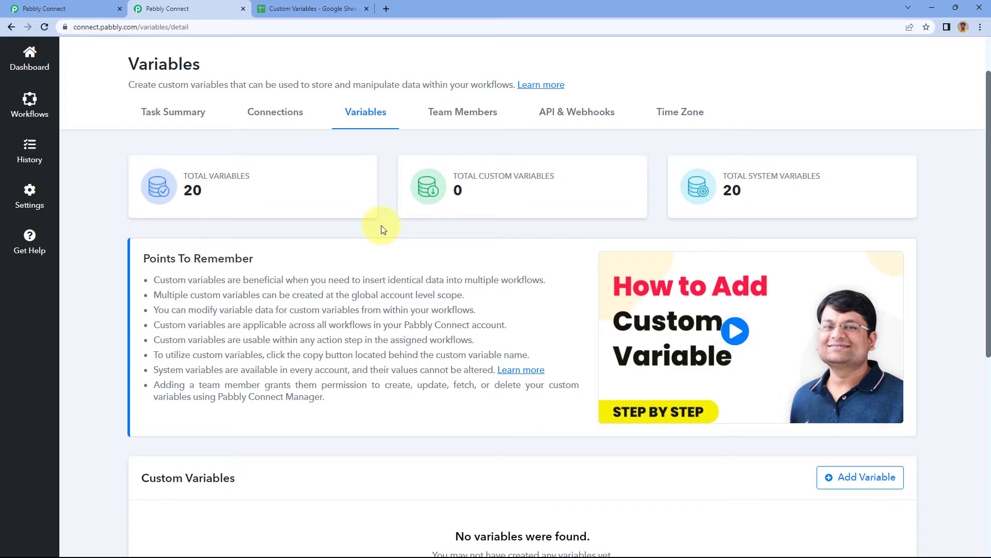
Skim the System Variables list on the Variables page and return to its first entry.
scroll(382, 229, down, 3)
scroll(382, 225, down, 2)
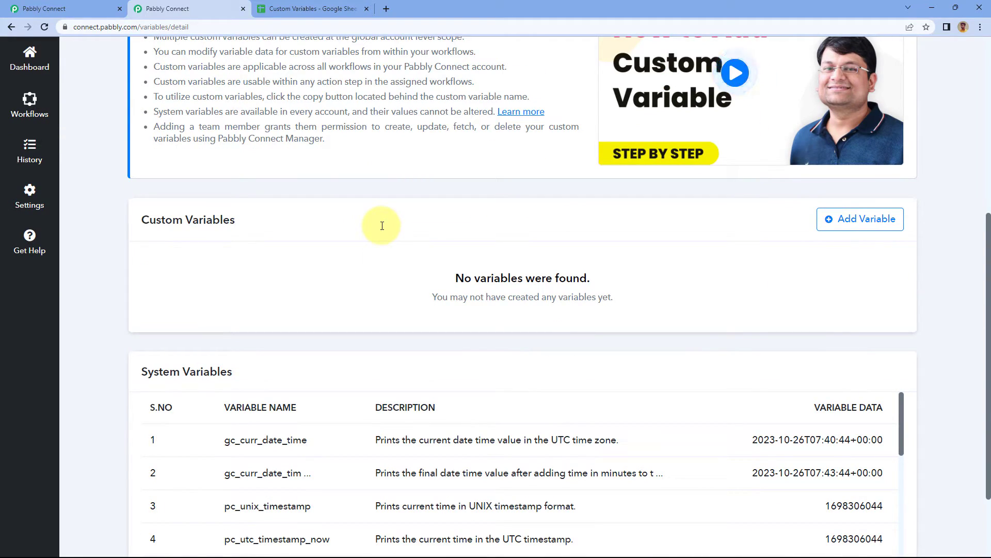
scroll(382, 261, down, 2)
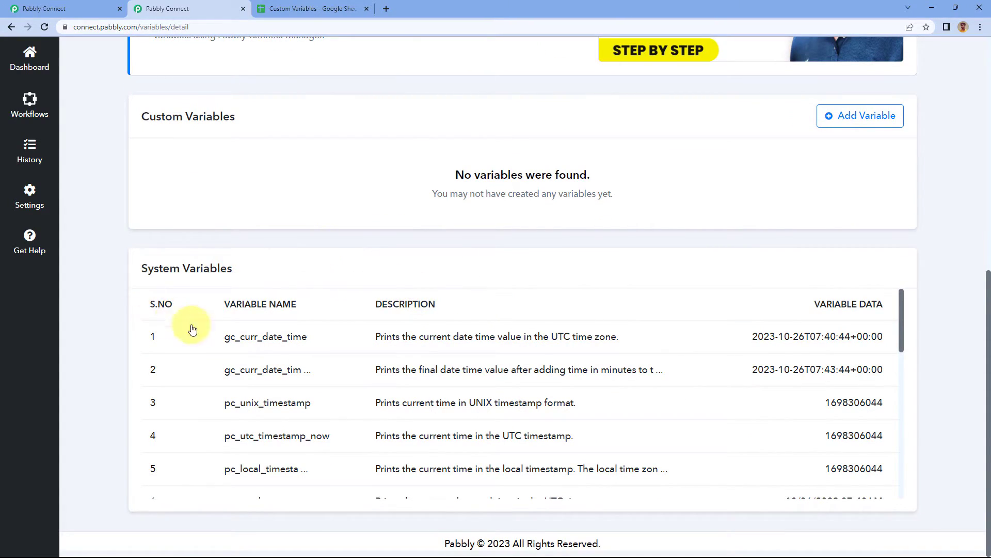
scroll(195, 362, down, 1)
scroll(196, 362, down, 9)
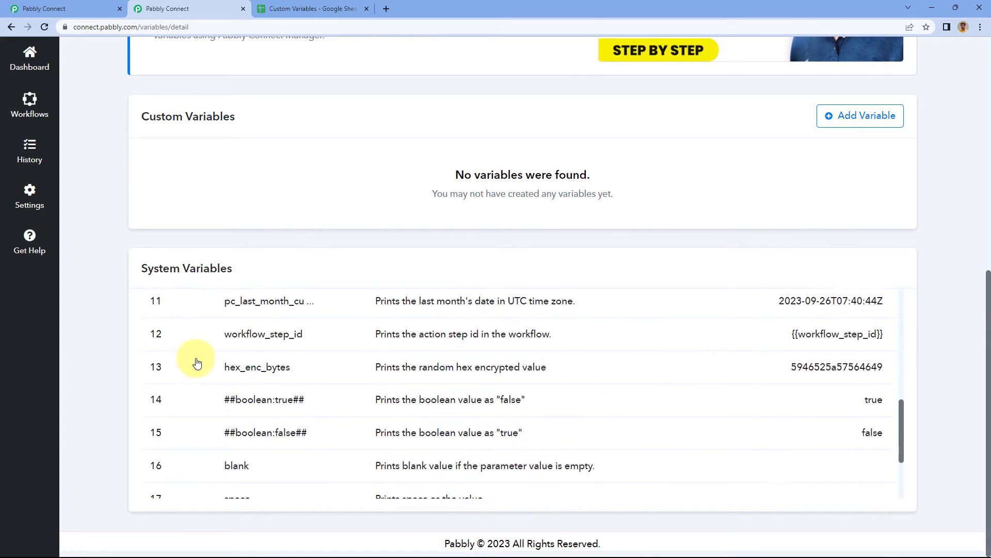
scroll(198, 365, up, 9)
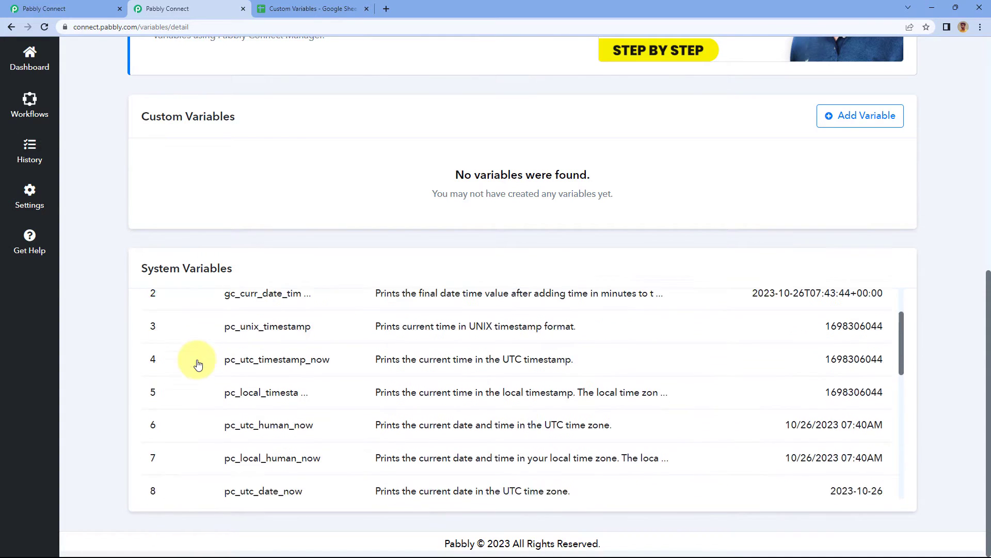
scroll(198, 365, up, 1)
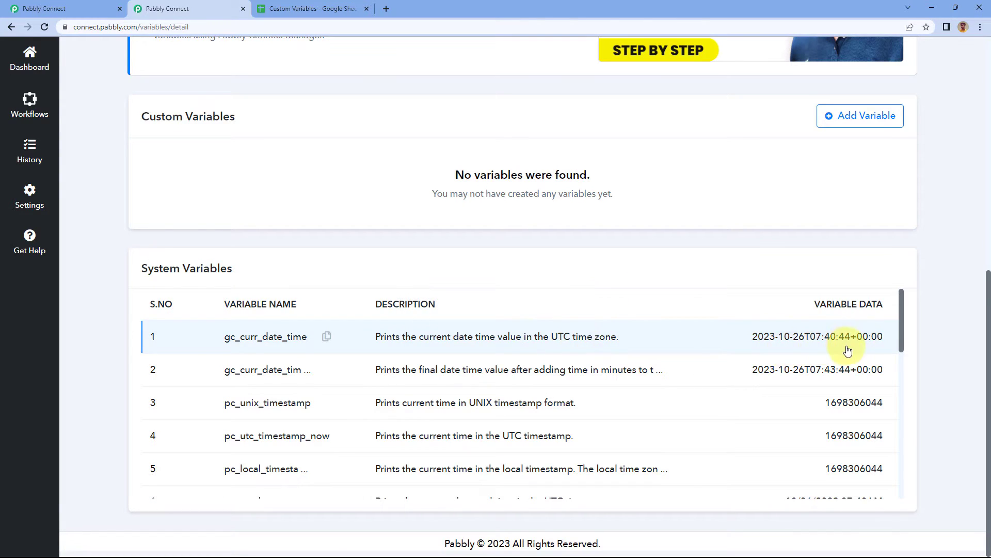
Read through the descriptions and data of the system variables from gc_curr_date_time to pc_skip_field, then go back to the list's start.
scroll(454, 333, down, 1)
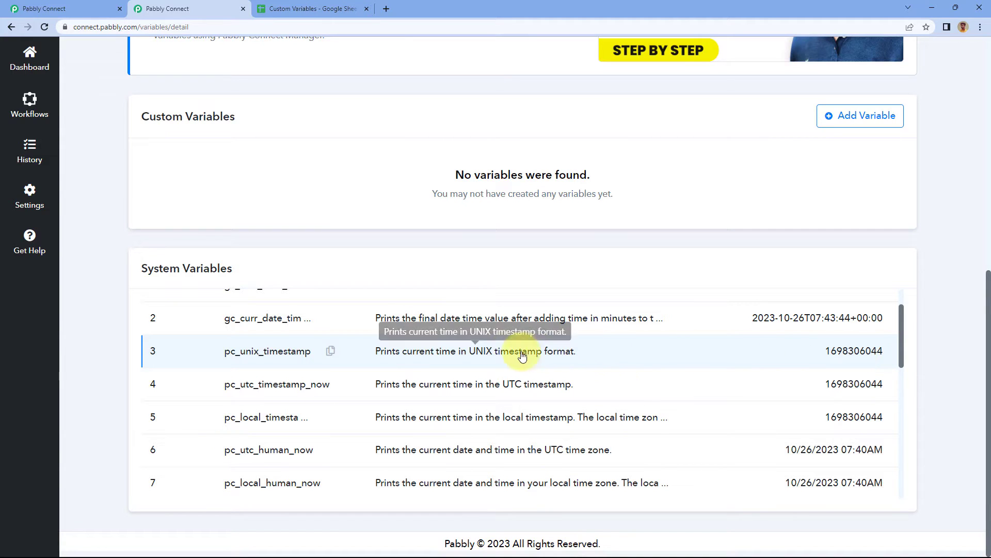
scroll(511, 347, down, 1)
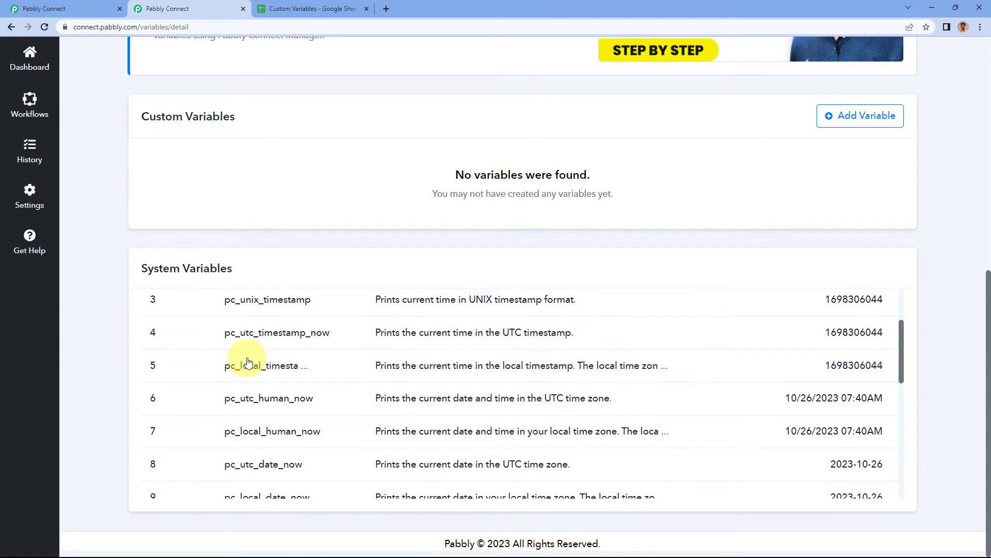
scroll(290, 367, down, 1)
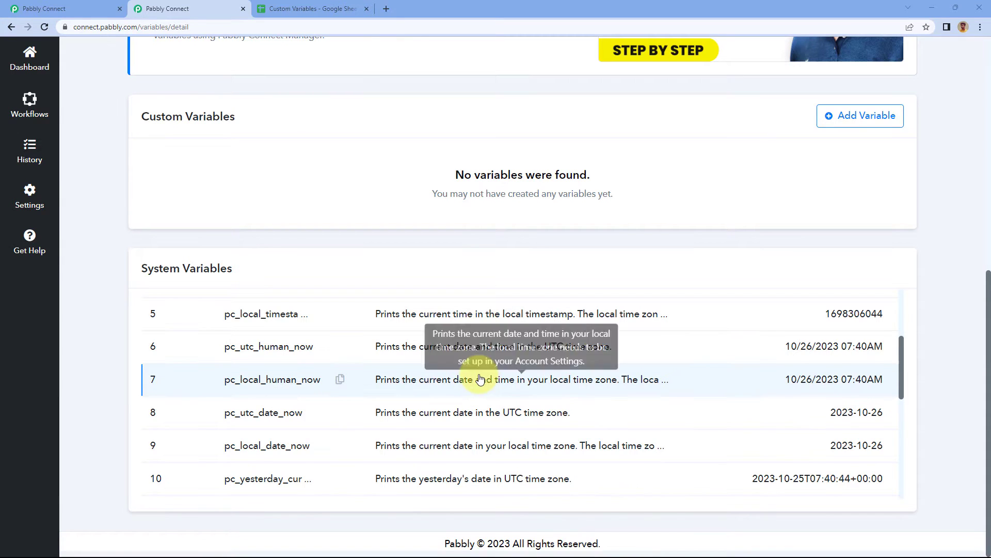
scroll(480, 372, down, 3)
scroll(481, 379, up, 2)
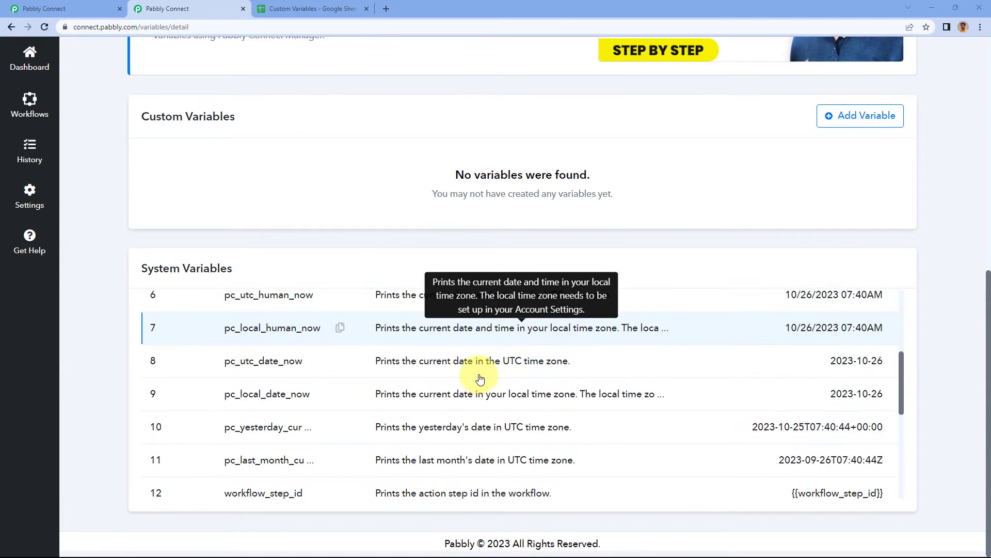
scroll(480, 379, down, 1)
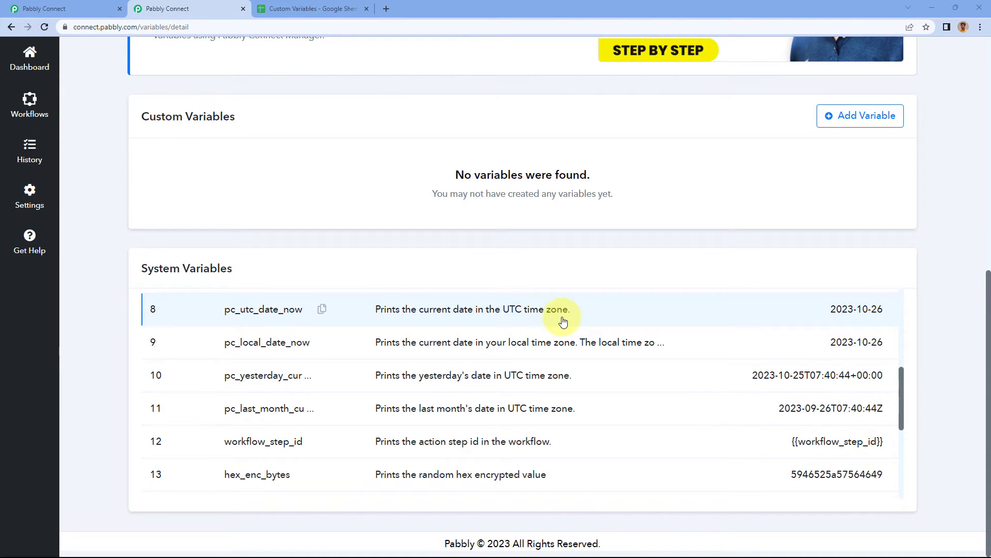
scroll(563, 322, down, 1)
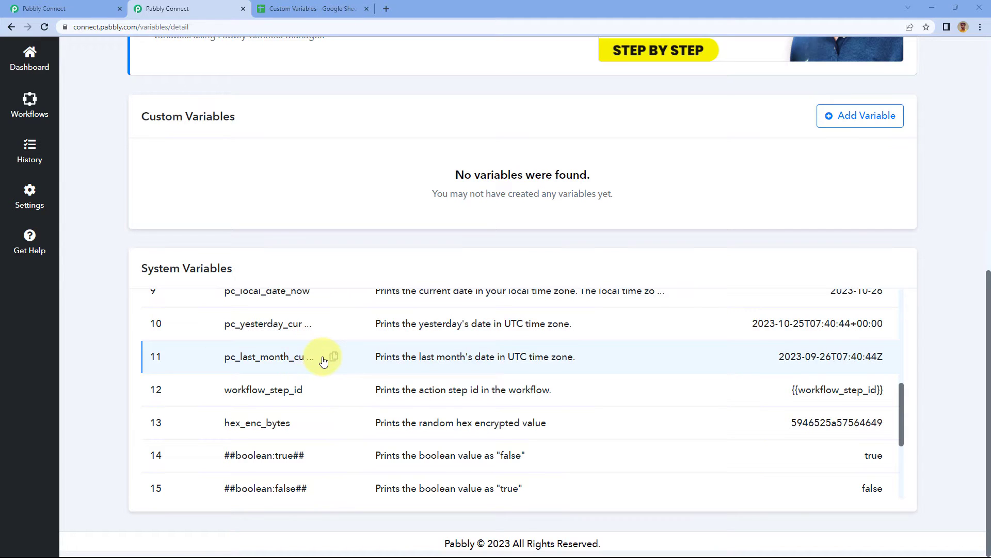
scroll(324, 360, down, 3)
scroll(340, 342, up, 2)
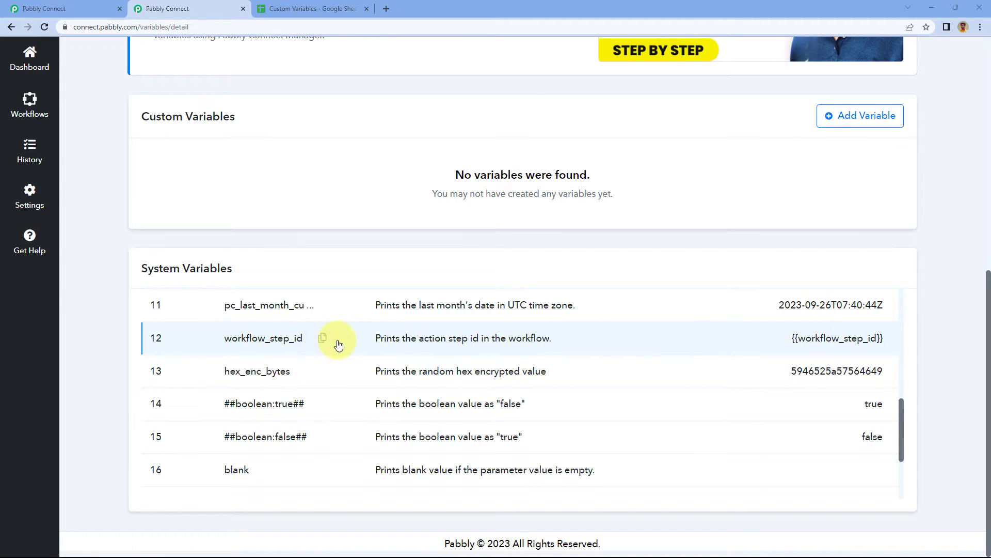
scroll(406, 336, down, 1)
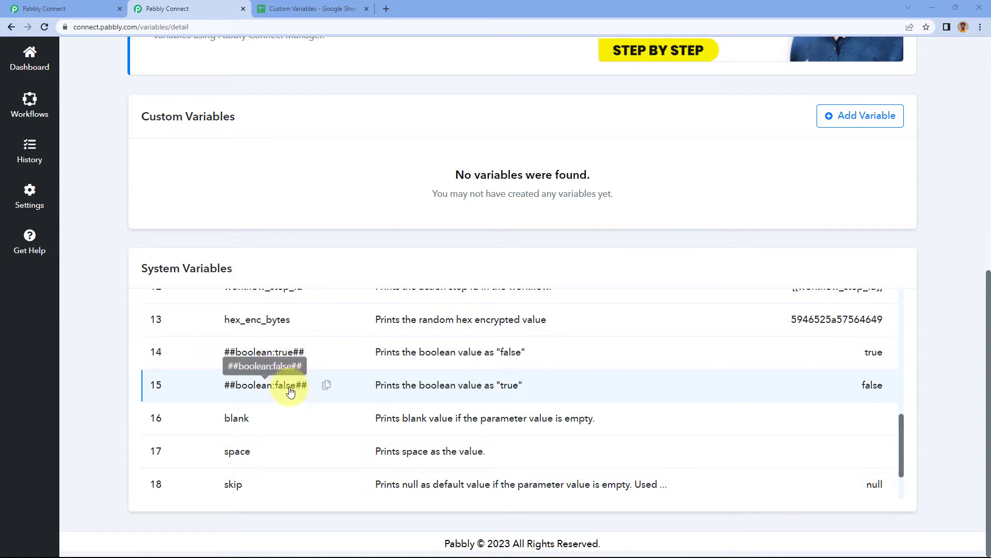
scroll(297, 379, down, 3)
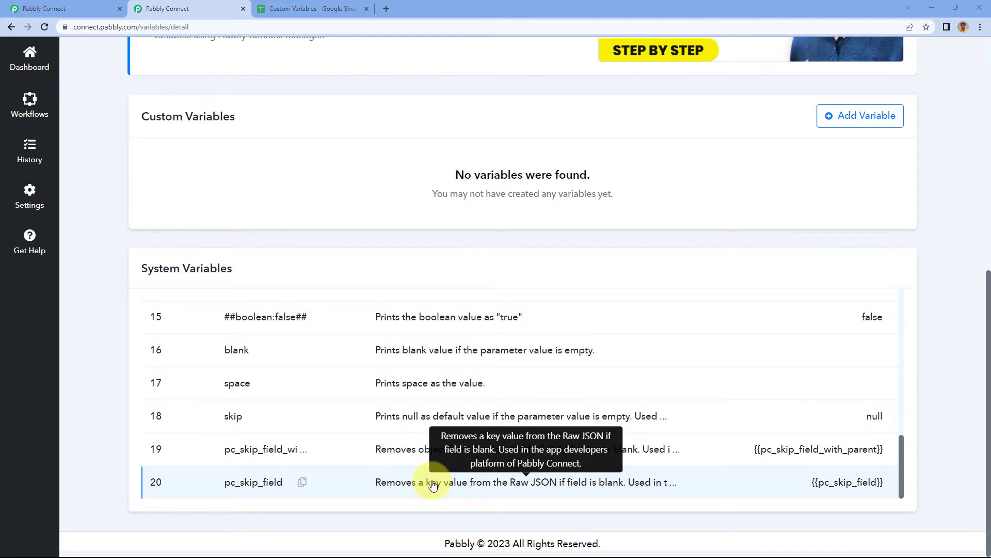
scroll(413, 413, up, 5)
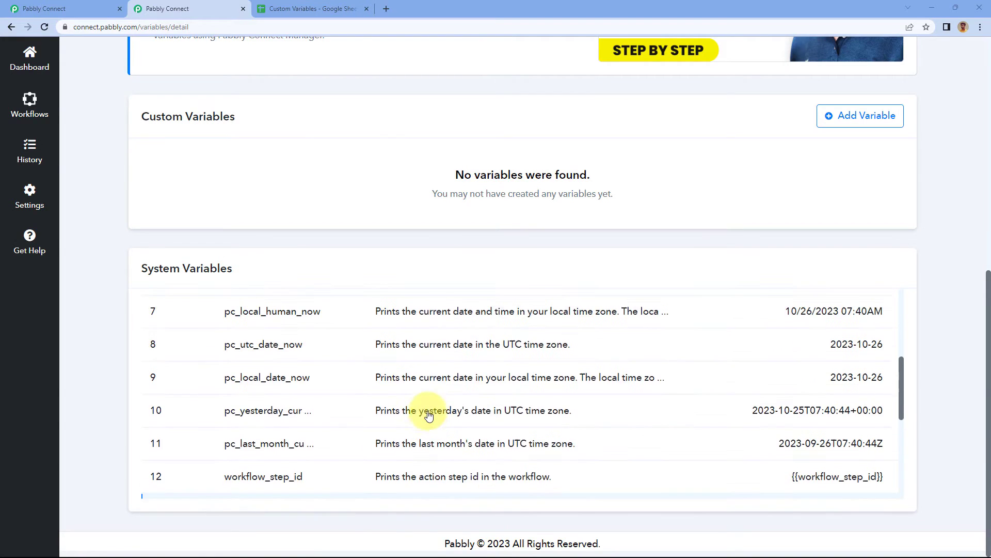
scroll(428, 415, up, 4)
scroll(365, 365, down, 1)
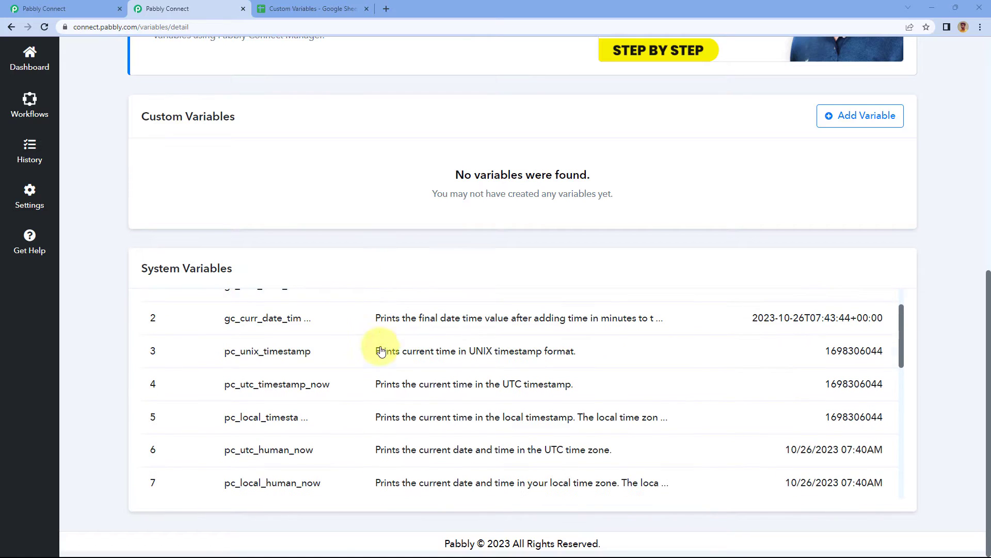
scroll(381, 352, up, 1)
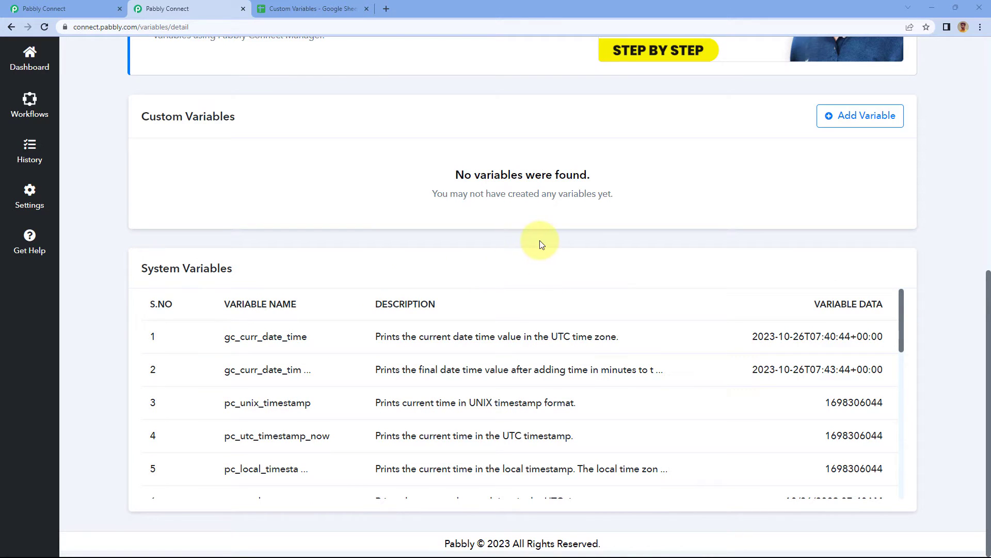
Start a new custom variable and name it OwnerName.
scroll(519, 259, up, 2)
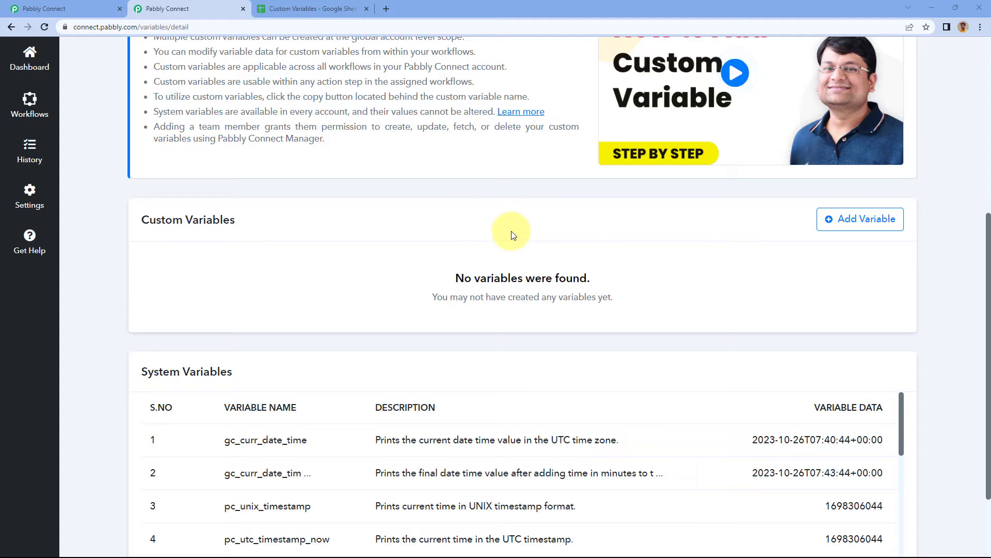
click(845, 223)
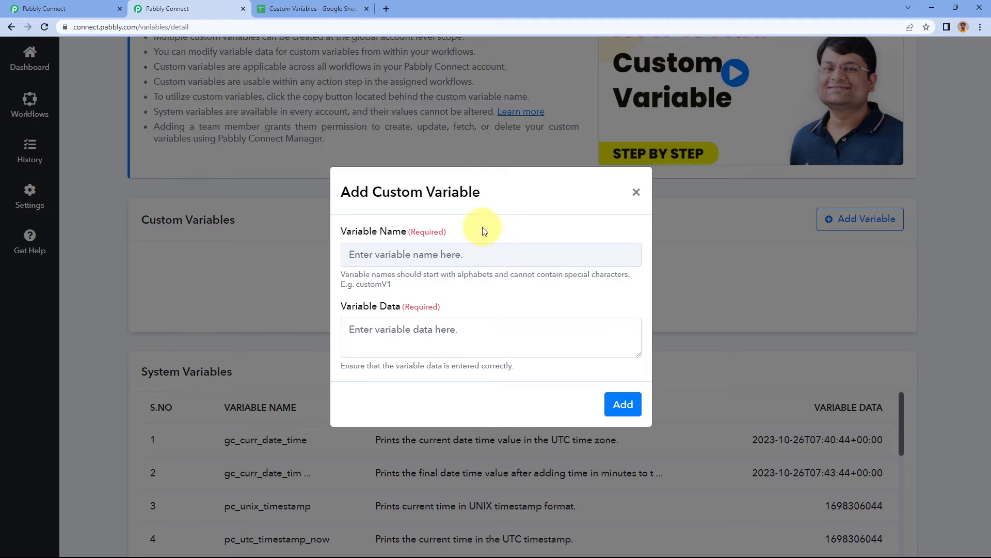
click(425, 256)
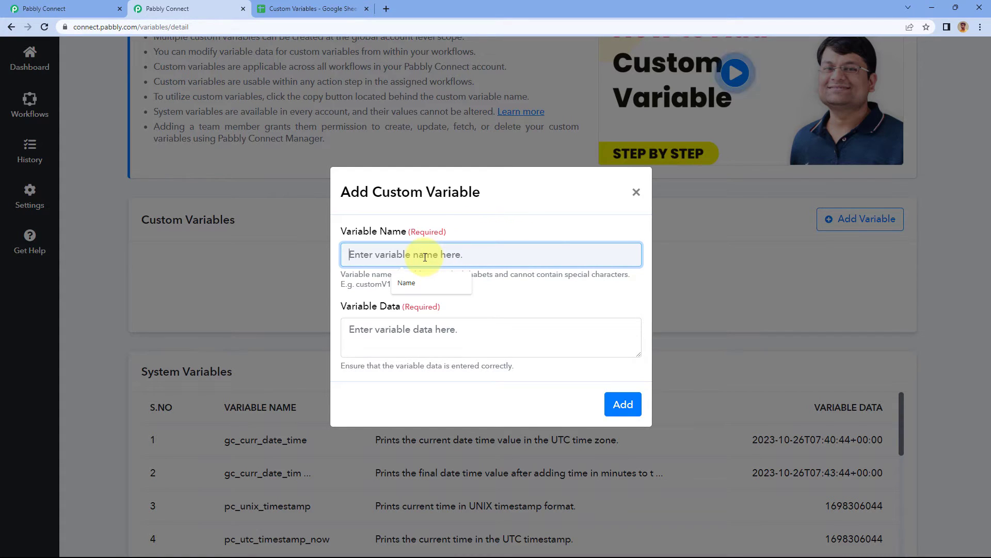
text(OwnerName)
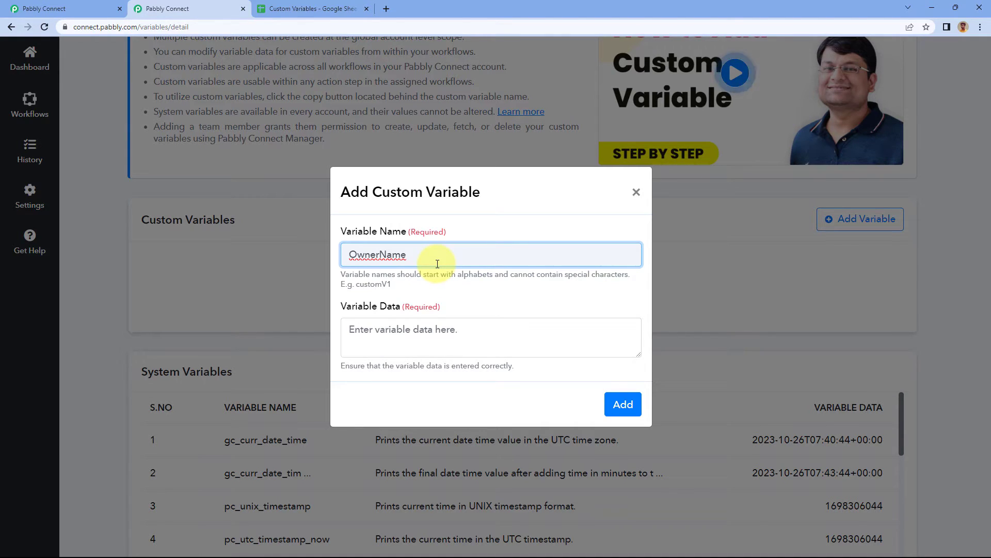
drag(350, 254, 357, 254)
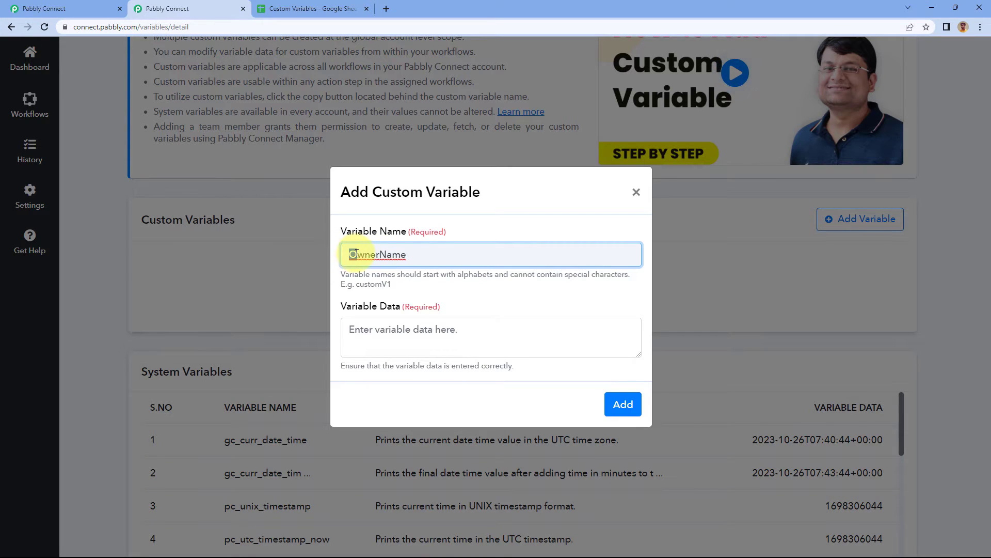
text(1346)
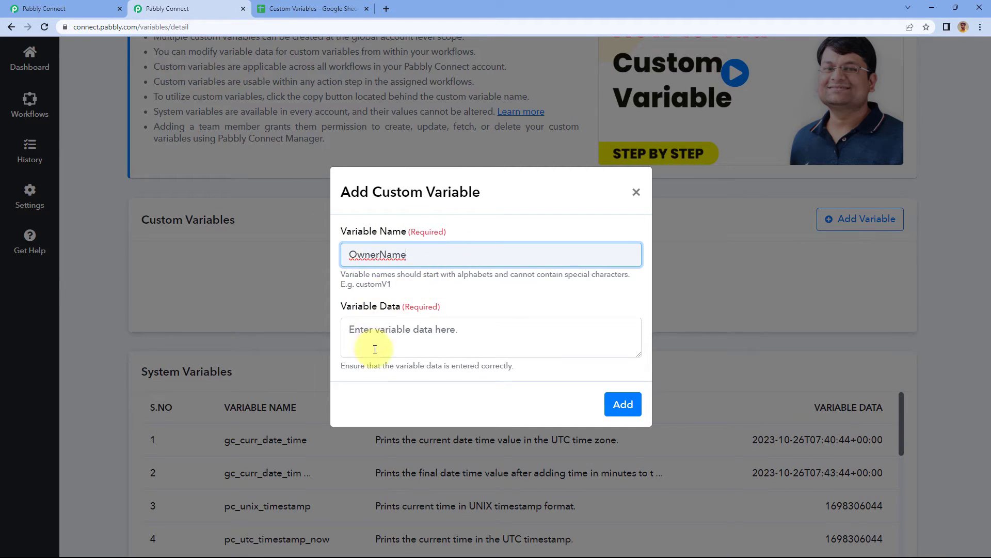
Set the OwnerName variable's data to Pabbly Connect.
click(401, 332)
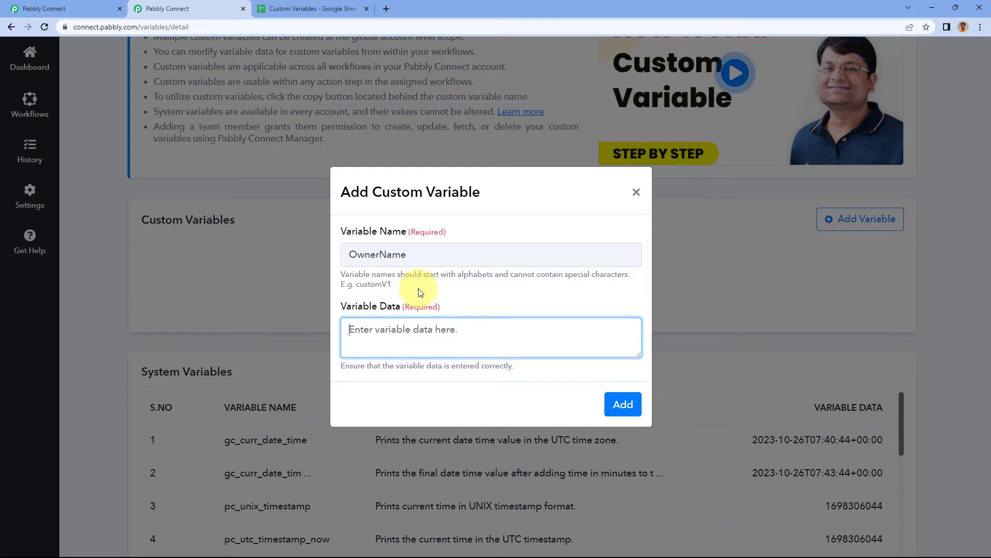
text(Dummy)
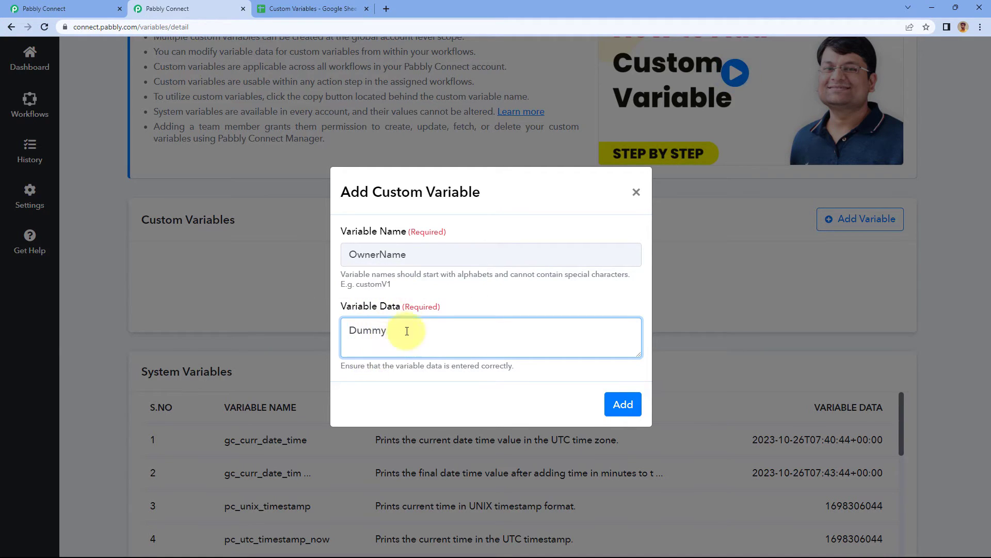
drag(400, 332, 318, 334)
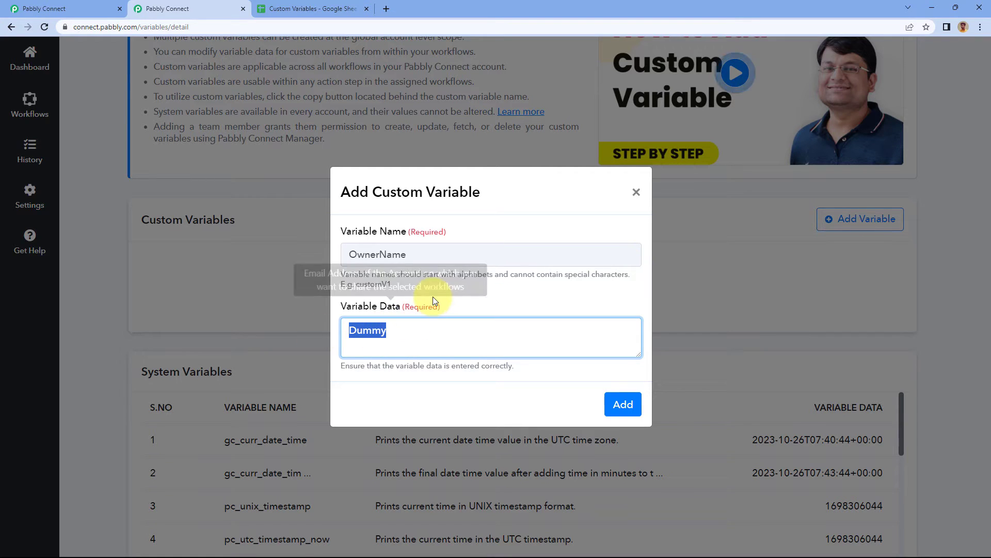
text(Pabbly )
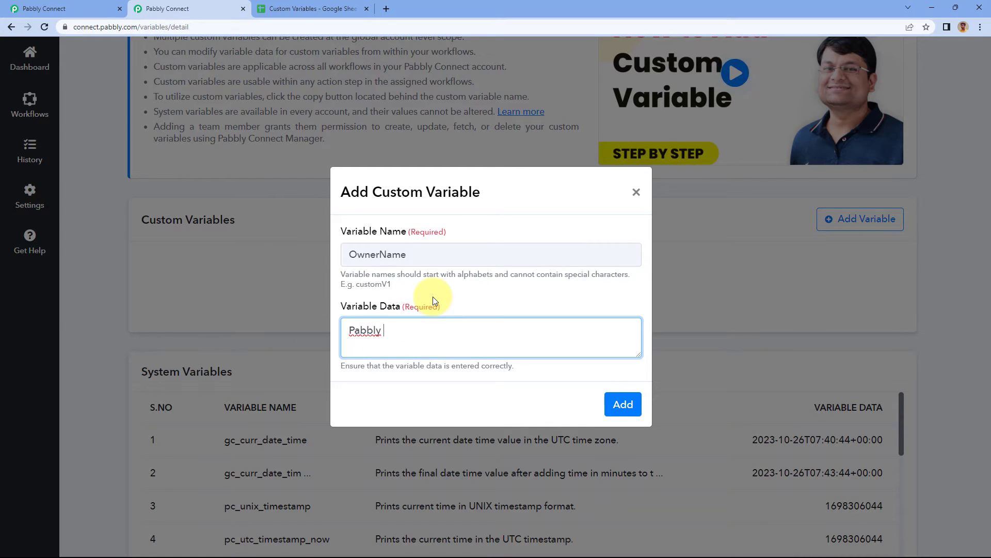
text(Connect)
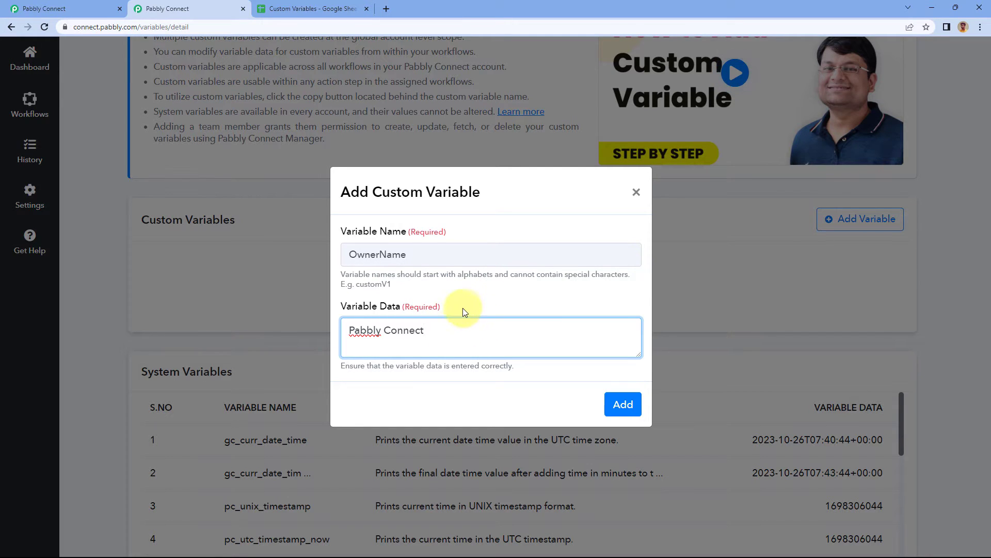
Add the OwnerName custom variable, acknowledge the message, and check the entry in the Custom Variables list.
drag(426, 255, 328, 251)
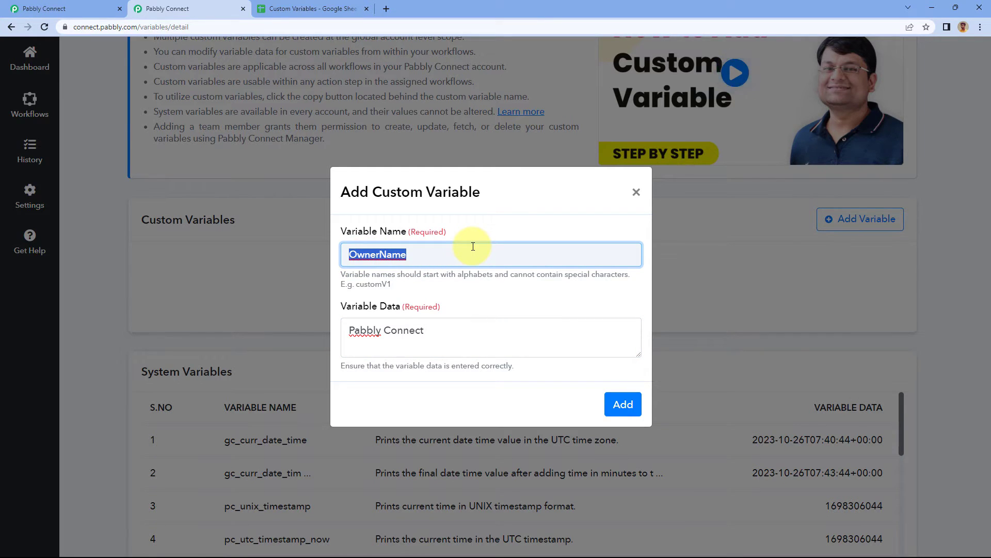
drag(434, 330, 347, 331)
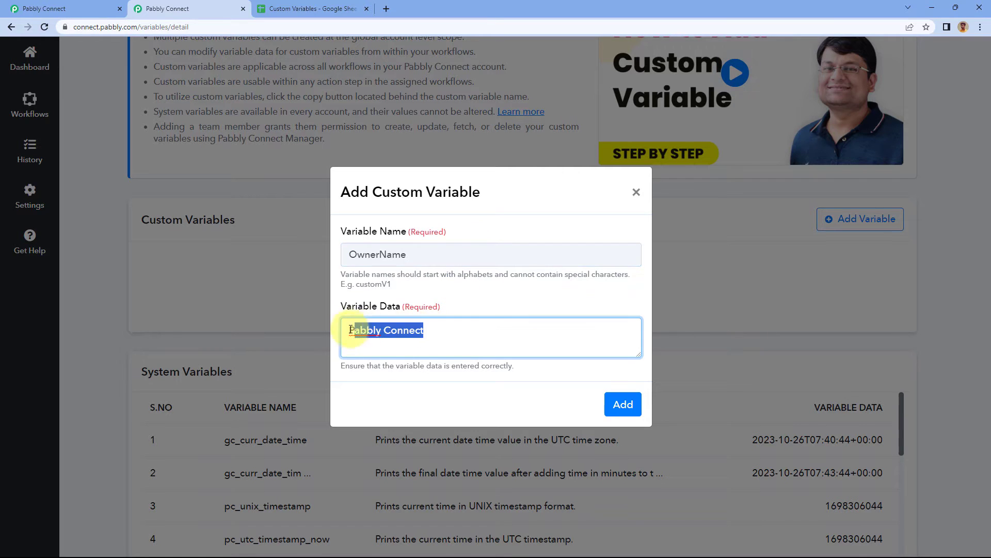
click(434, 337)
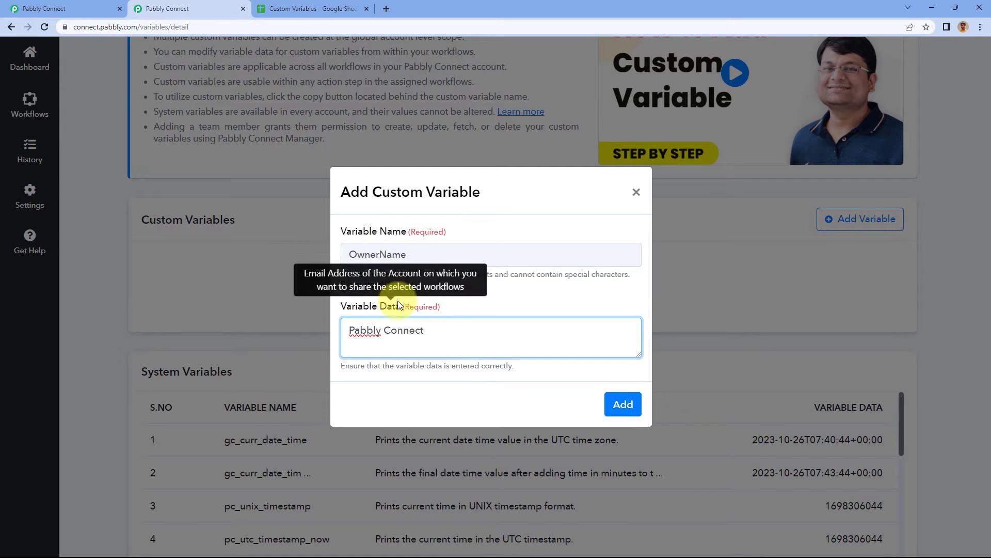
click(625, 406)
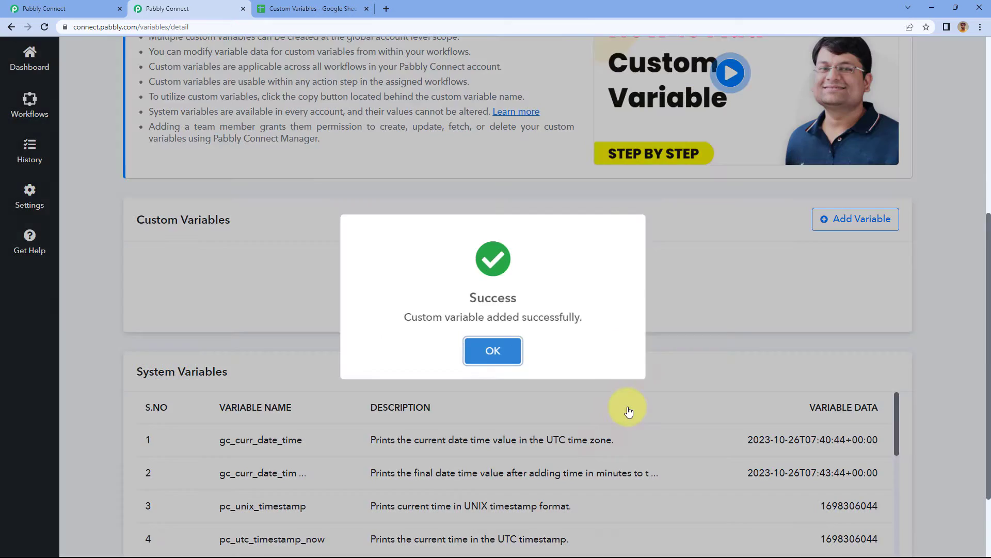
click(492, 353)
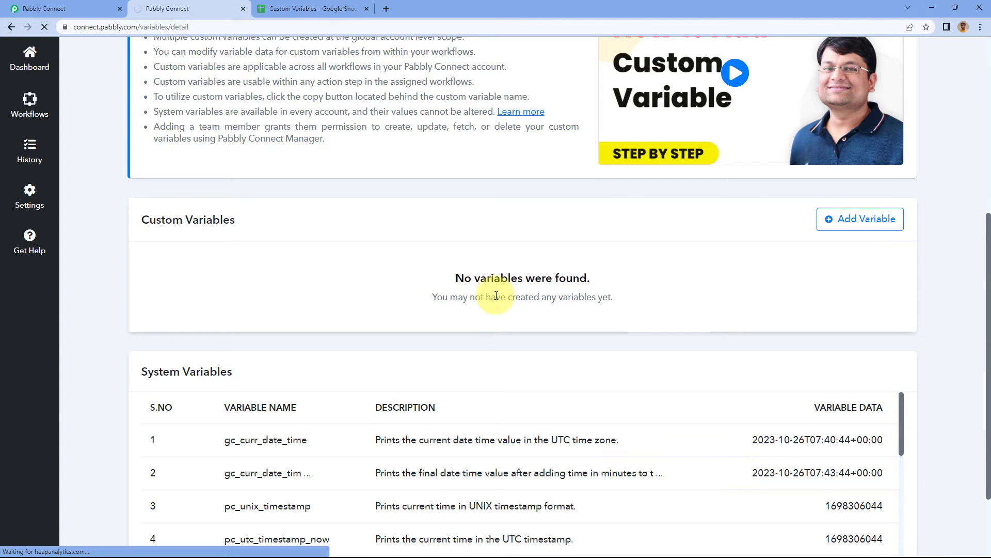
scroll(453, 320, down, 3)
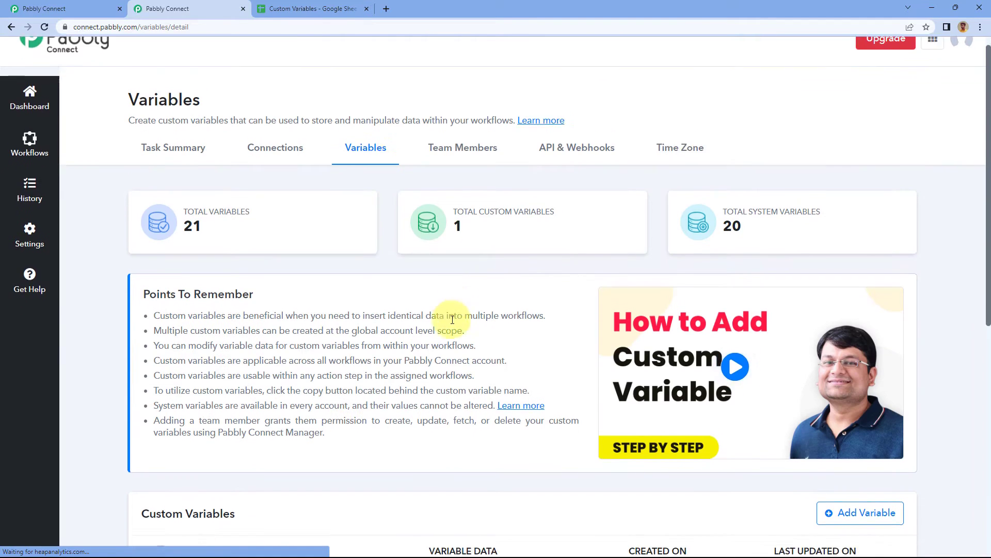
scroll(452, 319, down, 4)
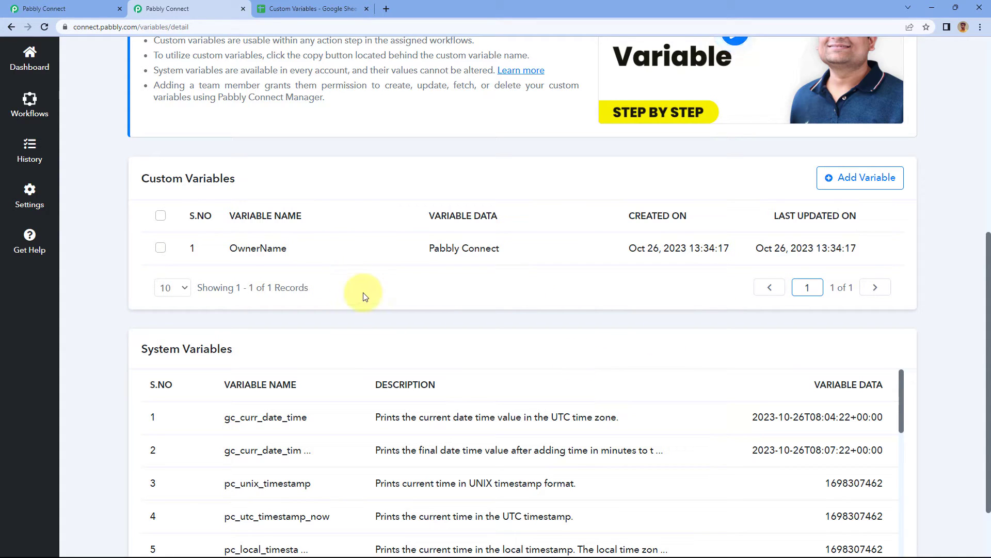
scroll(120, 250, down, 2)
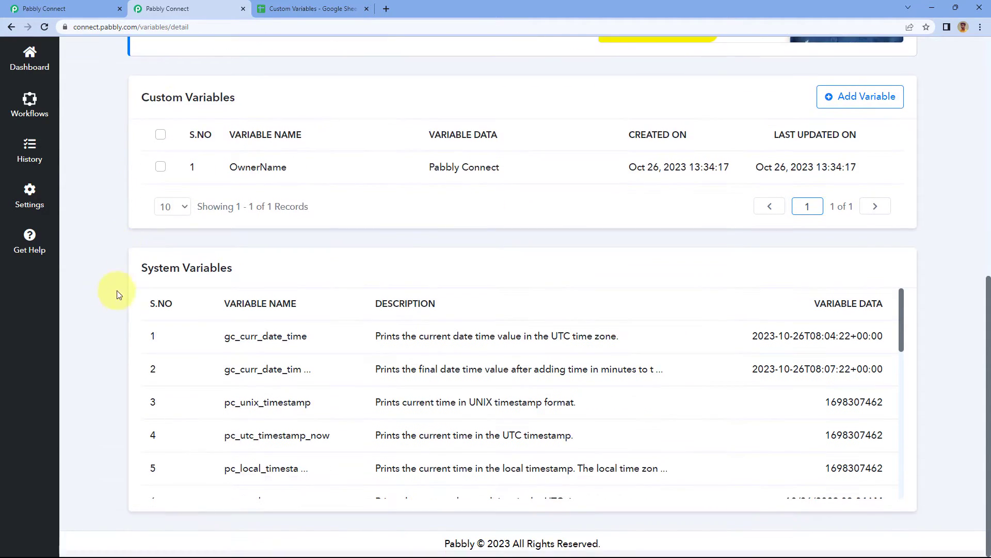
scroll(401, 217, up, 2)
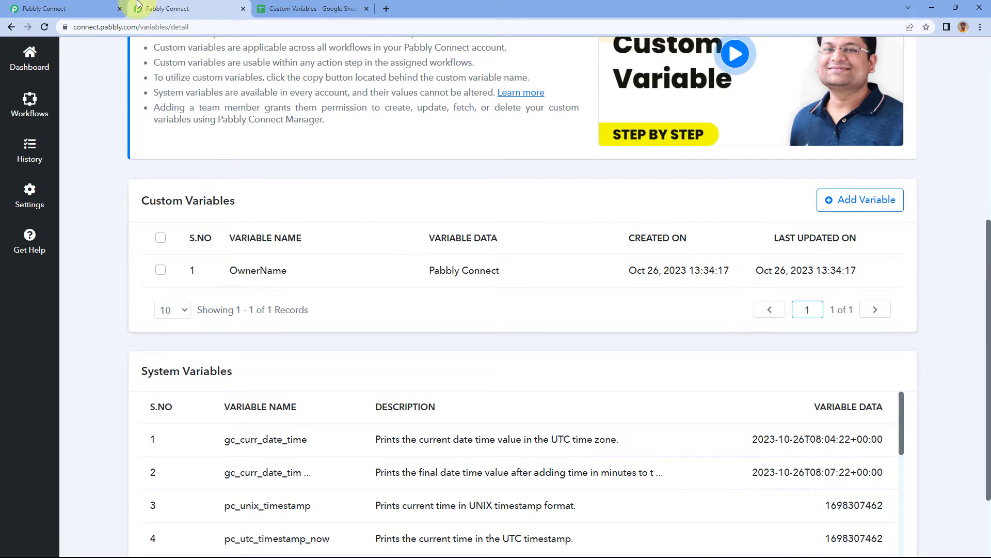
Return to the workflow and look over the column fields of the Google Sheets Add New Row action.
click(106, 7)
scroll(177, 178, down, 1)
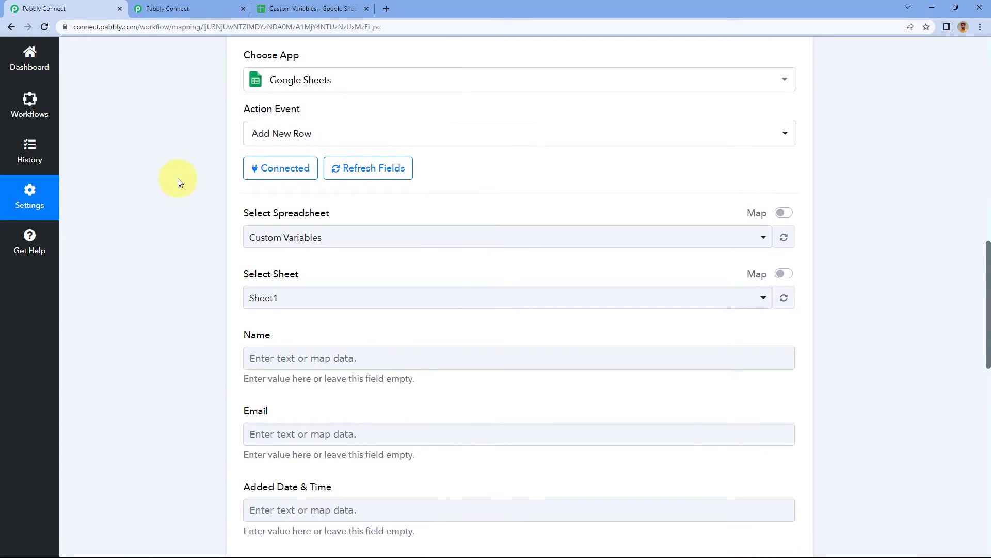
scroll(178, 178, up, 5)
scroll(178, 178, down, 1)
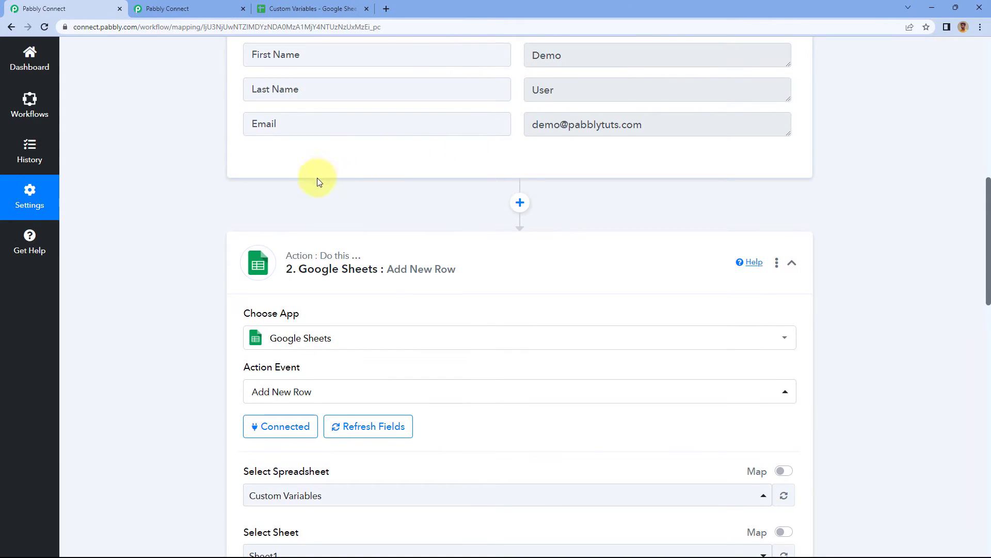
scroll(228, 204, down, 6)
scroll(199, 188, down, 3)
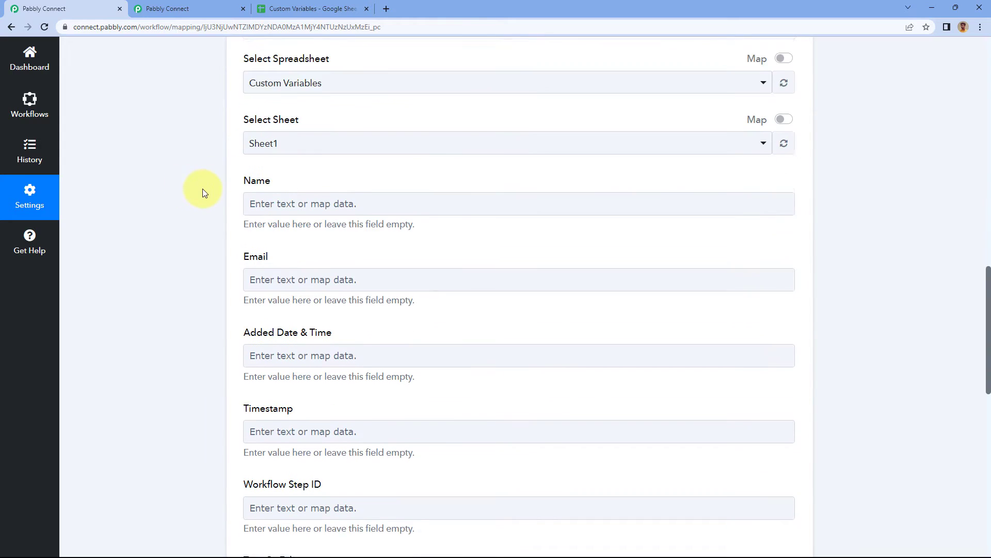
Compare the spreadsheet's column headers with the Add New Row fields, and review the captured webhook response.
click(309, 9)
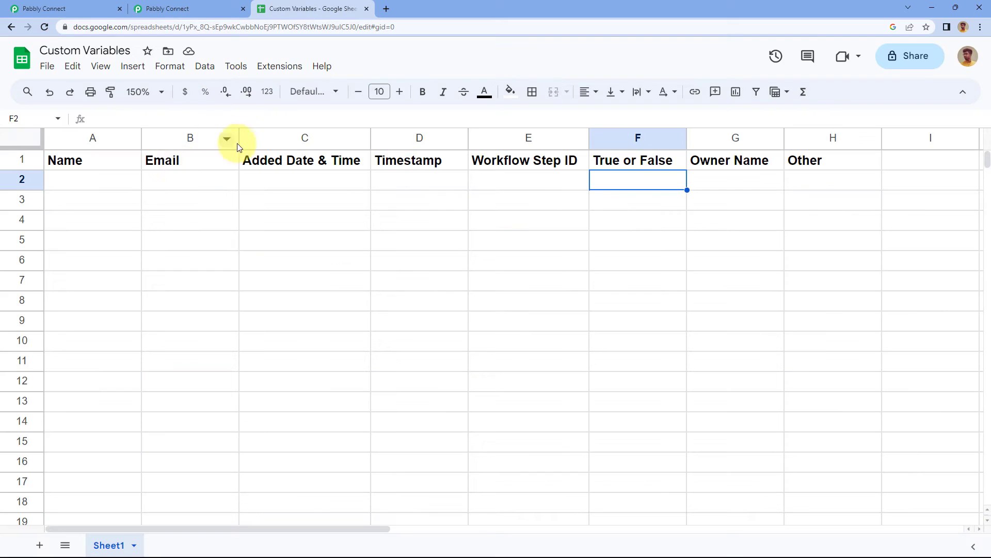
click(132, 184)
click(73, 8)
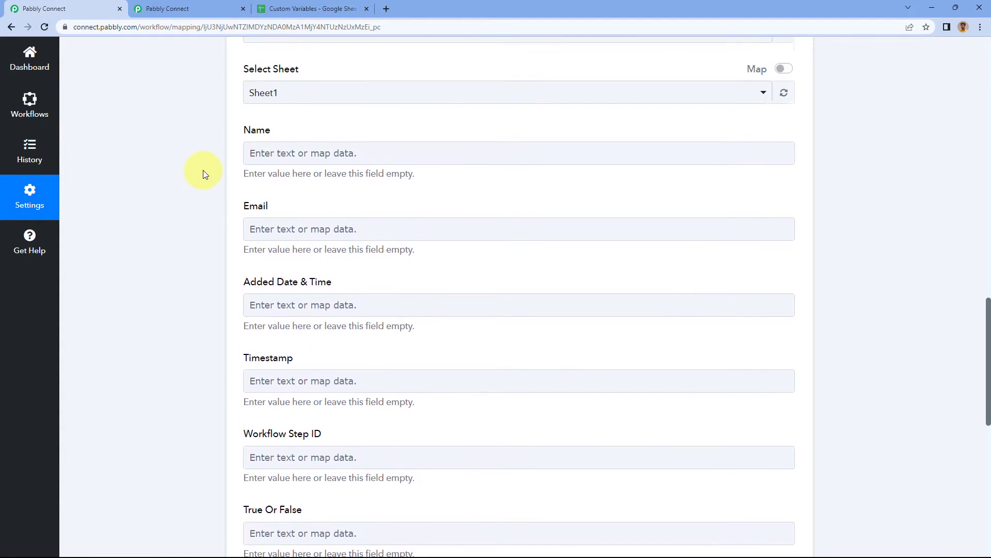
scroll(233, 165, up, 1)
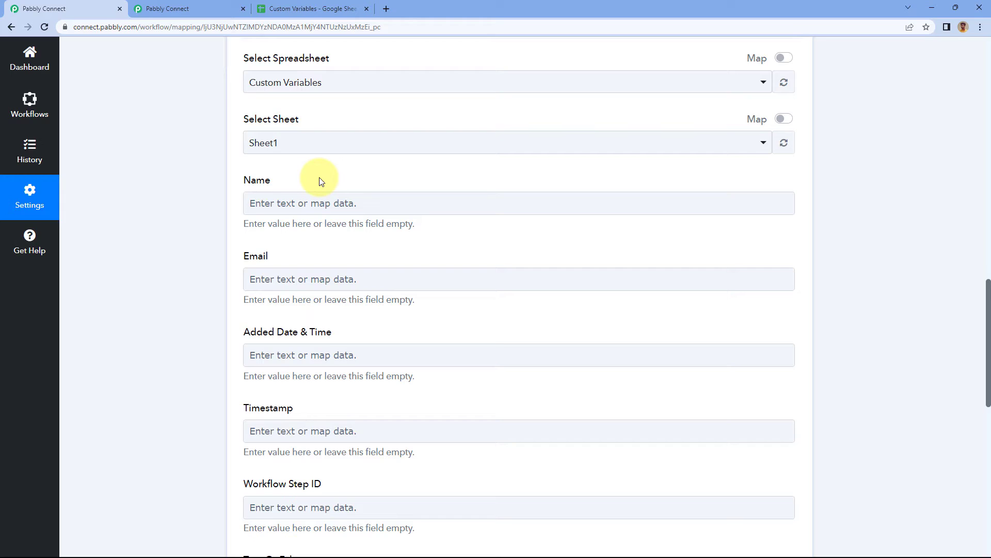
click(330, 9)
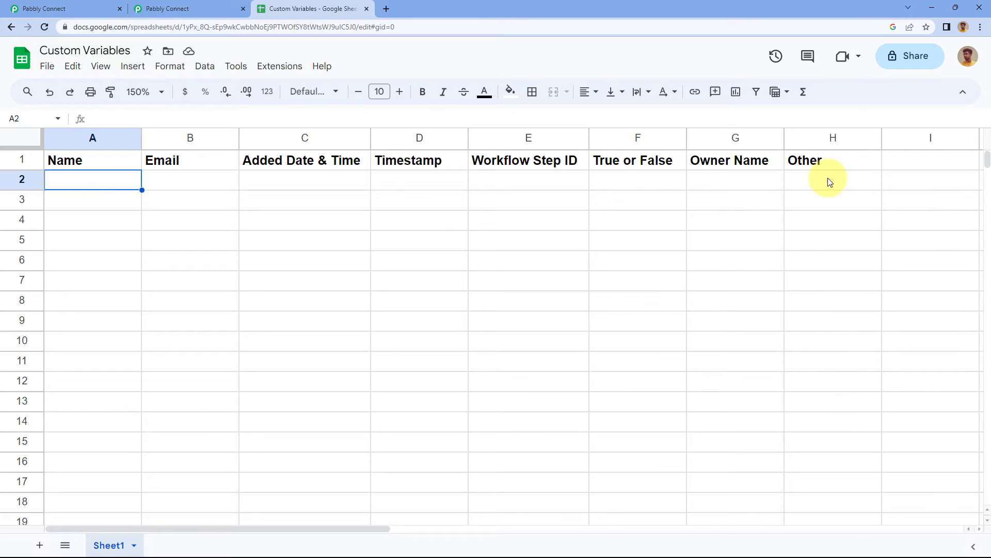
click(105, 5)
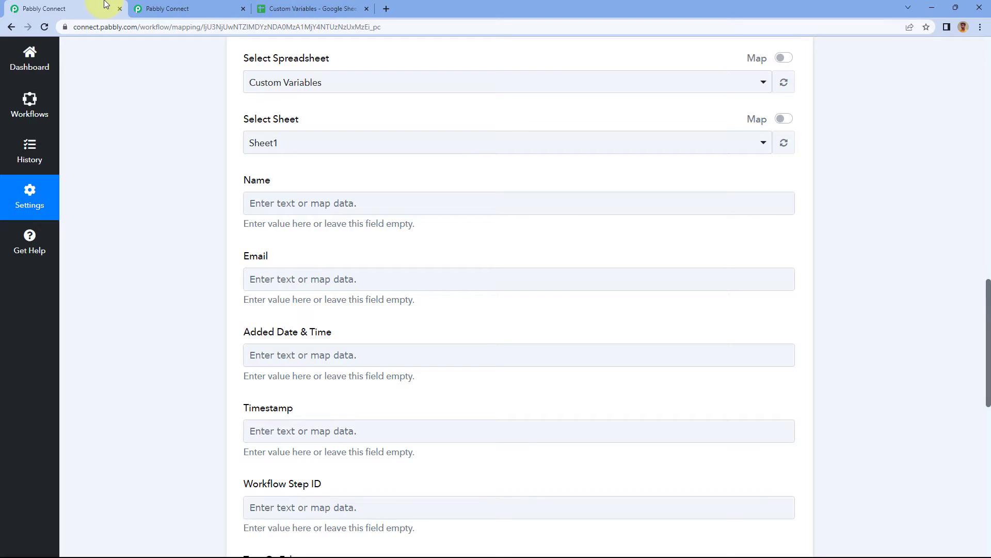
scroll(284, 194, up, 5)
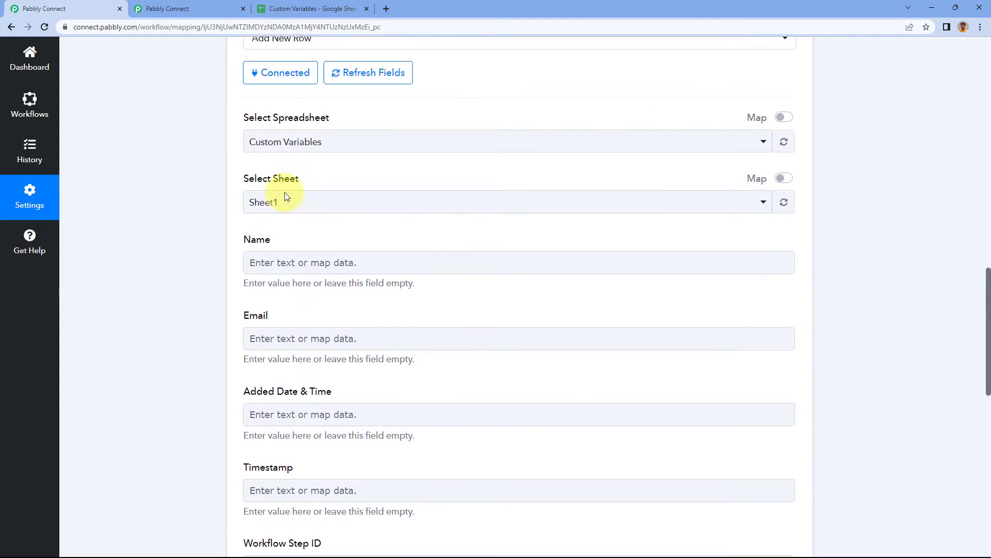
scroll(527, 129, up, 4)
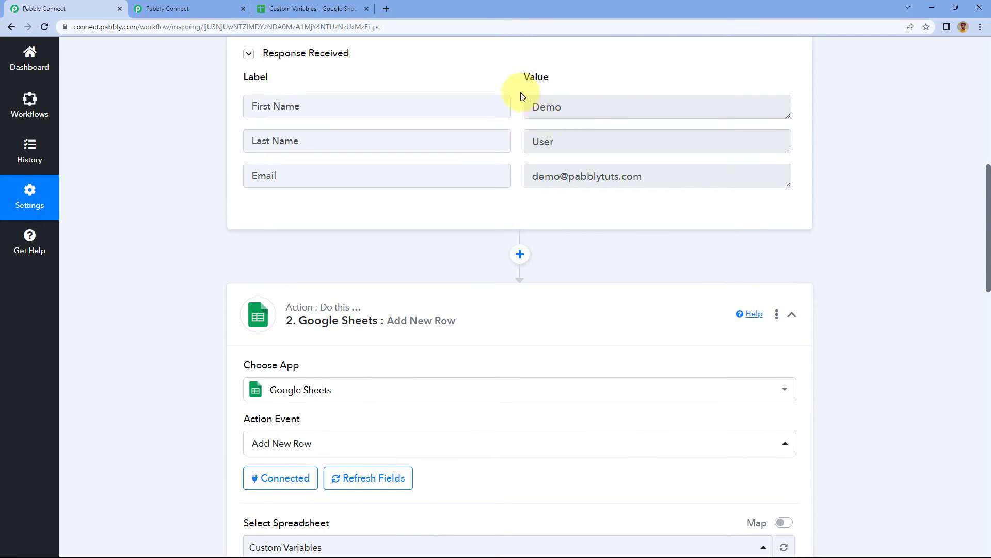
Map the webhook's First Name value into the Name field of the Google Sheets action.
scroll(237, 243, down, 10)
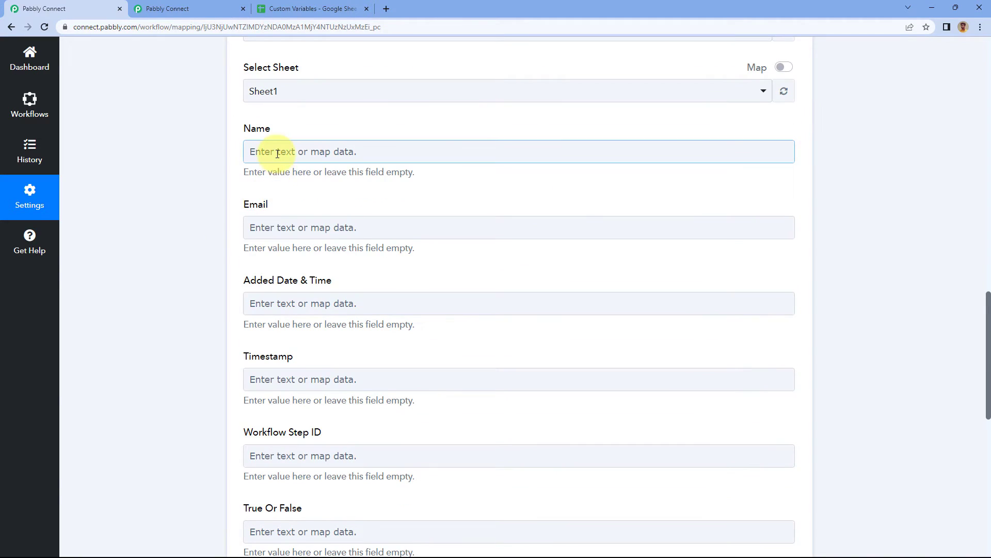
click(278, 153)
click(273, 249)
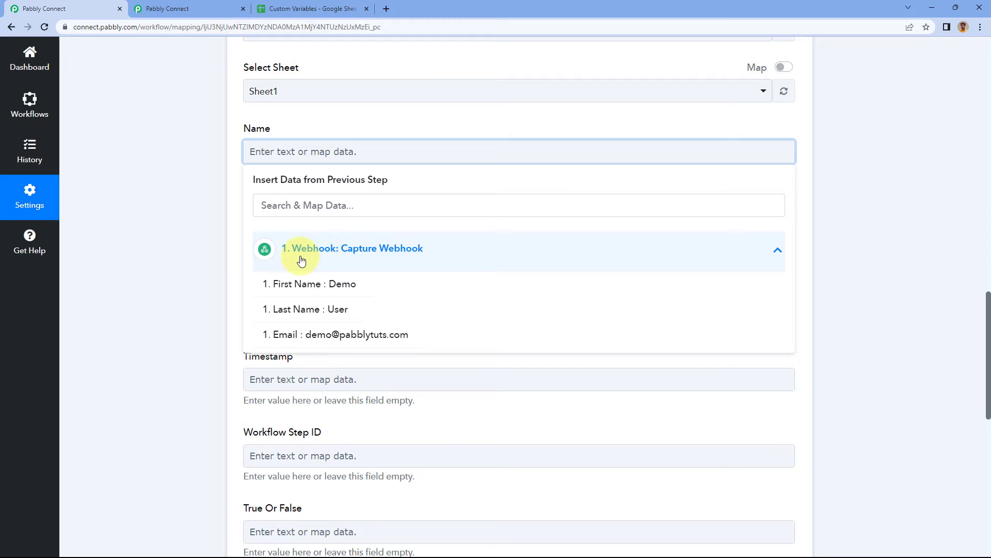
click(299, 284)
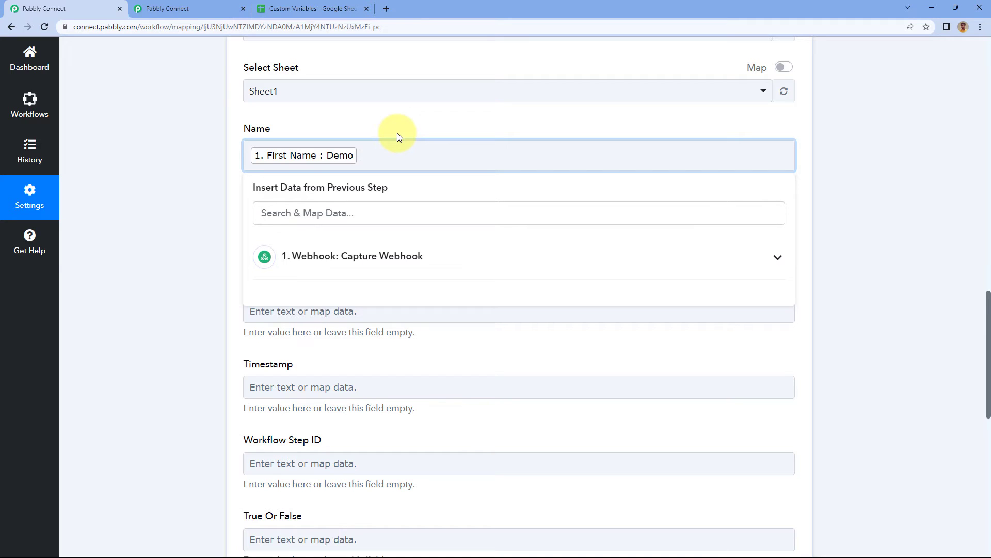
Copy the space system variable from the variables page and insert it after First Name in the Name field.
click(186, 9)
scroll(246, 361, down, 9)
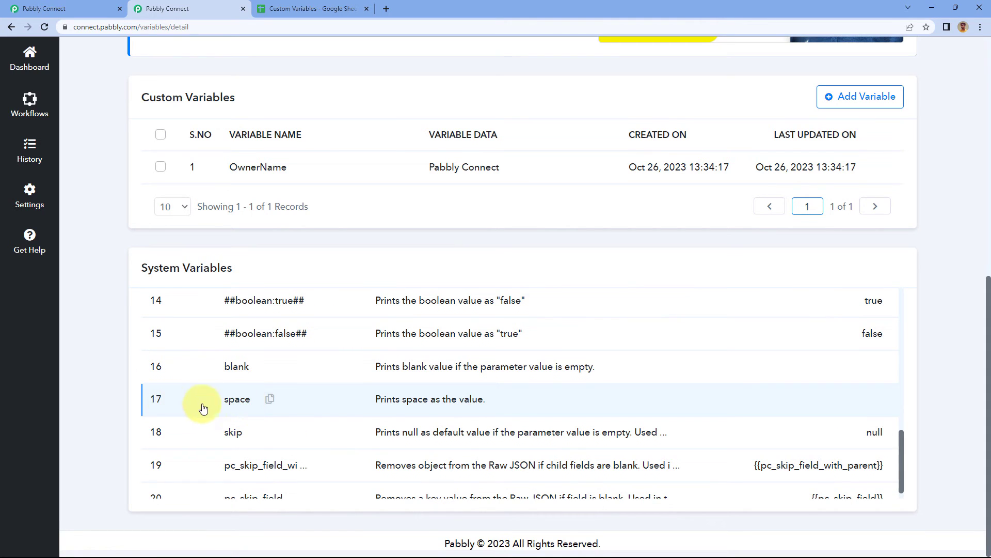
click(270, 399)
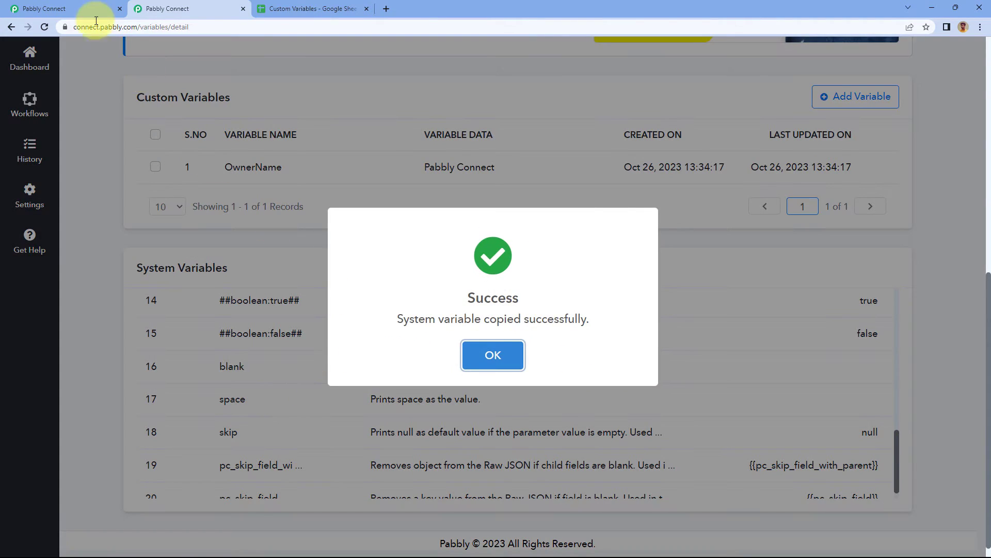
click(85, 8)
key(ctrl+v)
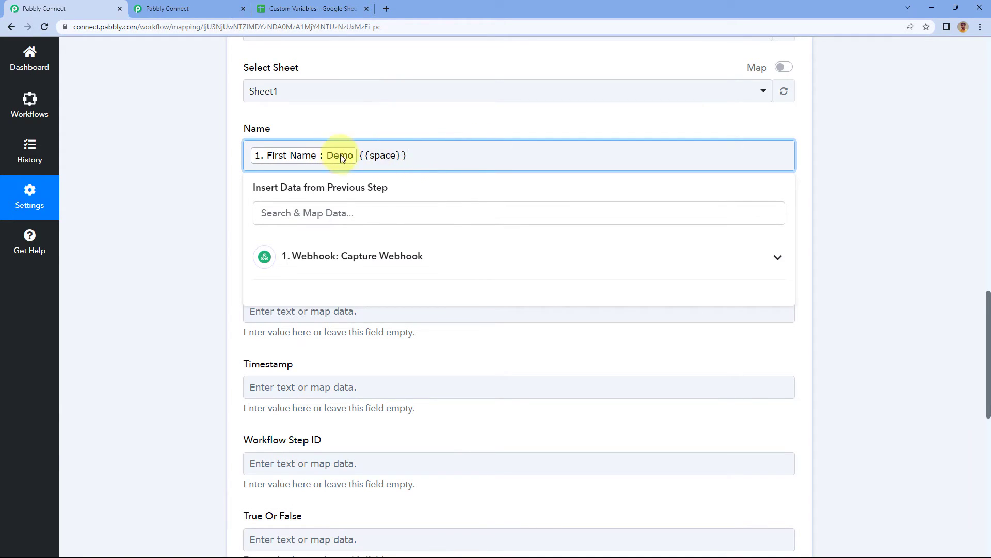
Map the webhook's Last Name value after the space variable in the Name field.
click(375, 256)
click(324, 307)
click(391, 123)
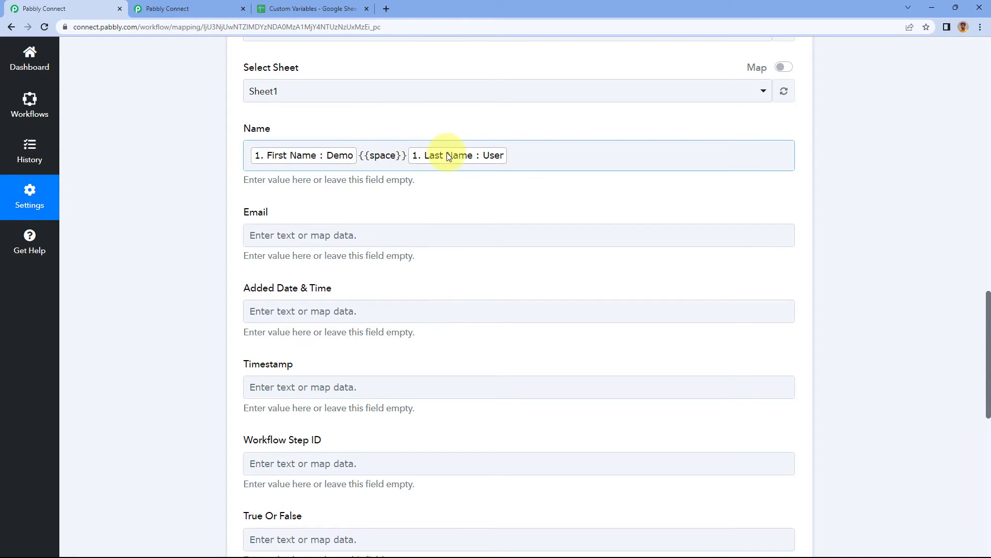
Map the webhook's Email value into the Email field of the Google Sheets action.
scroll(283, 200, down, 1)
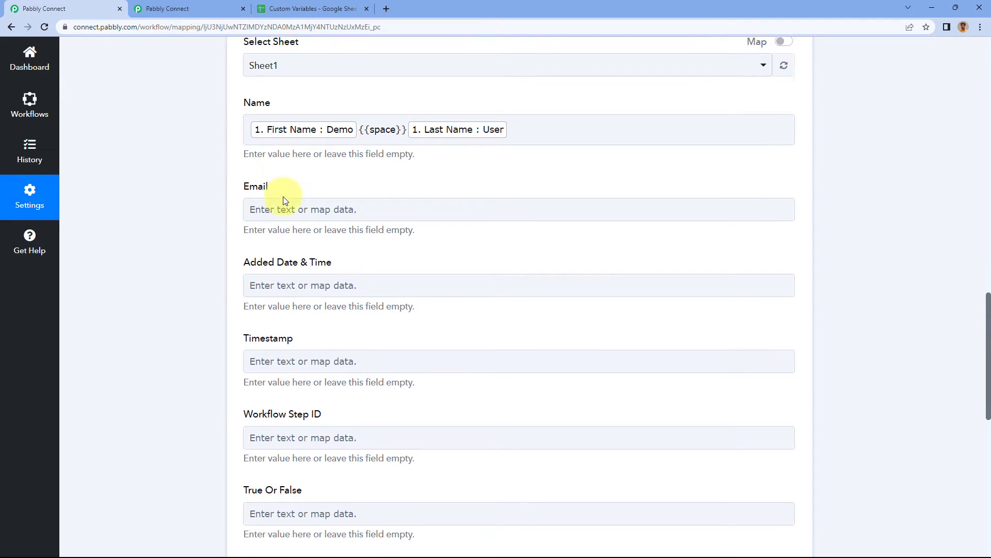
click(287, 187)
click(291, 279)
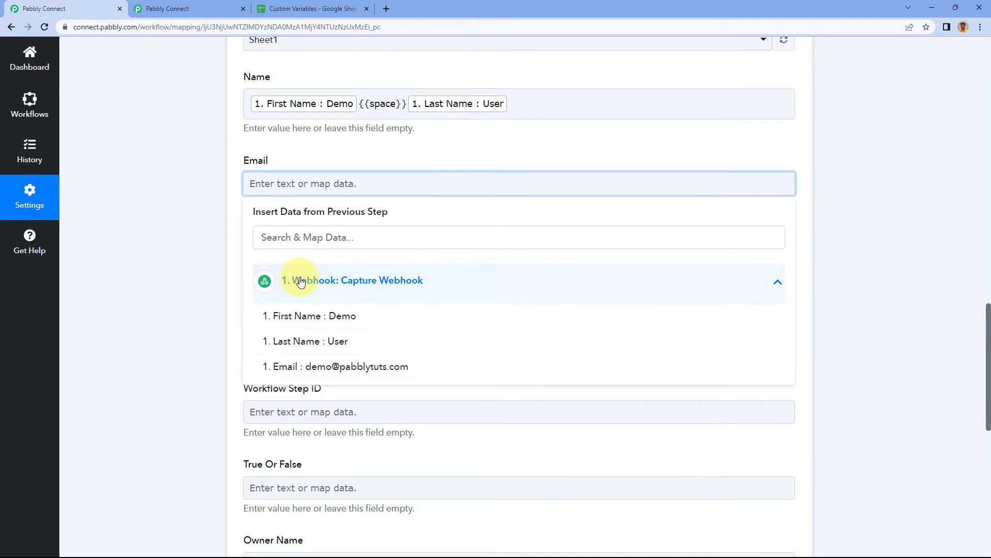
click(285, 365)
click(211, 236)
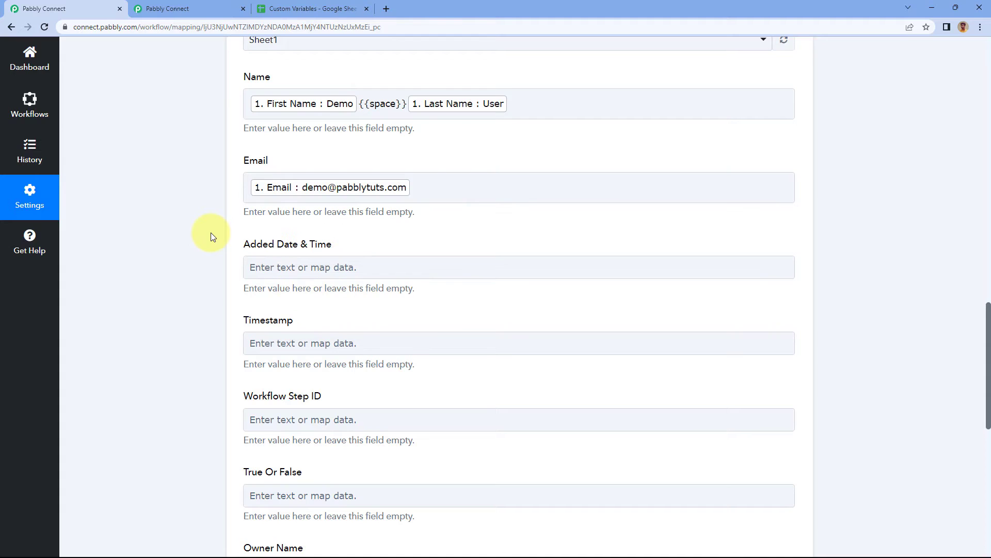
Look through the system variables for a local date and time option, and copy pc_local_human_now.
scroll(211, 232, down, 2)
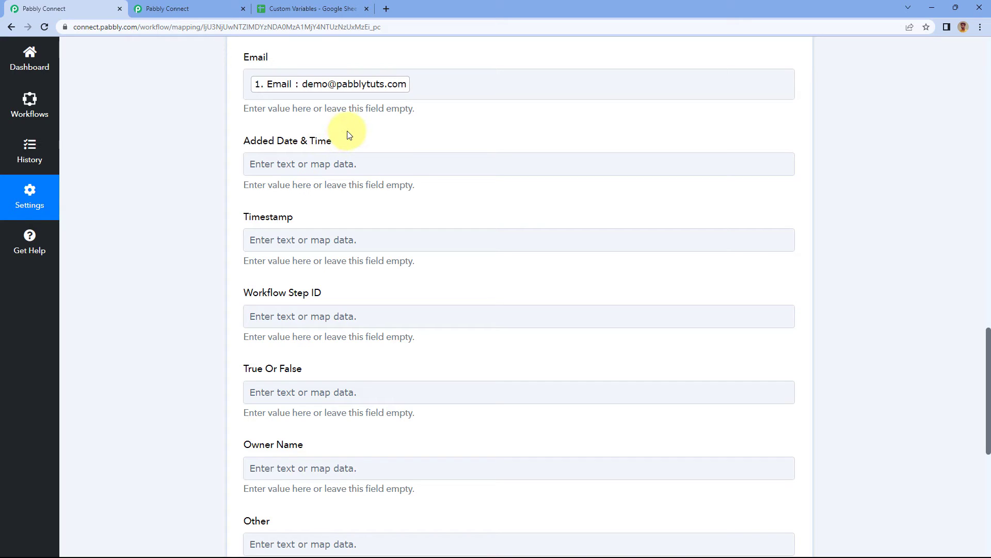
click(317, 11)
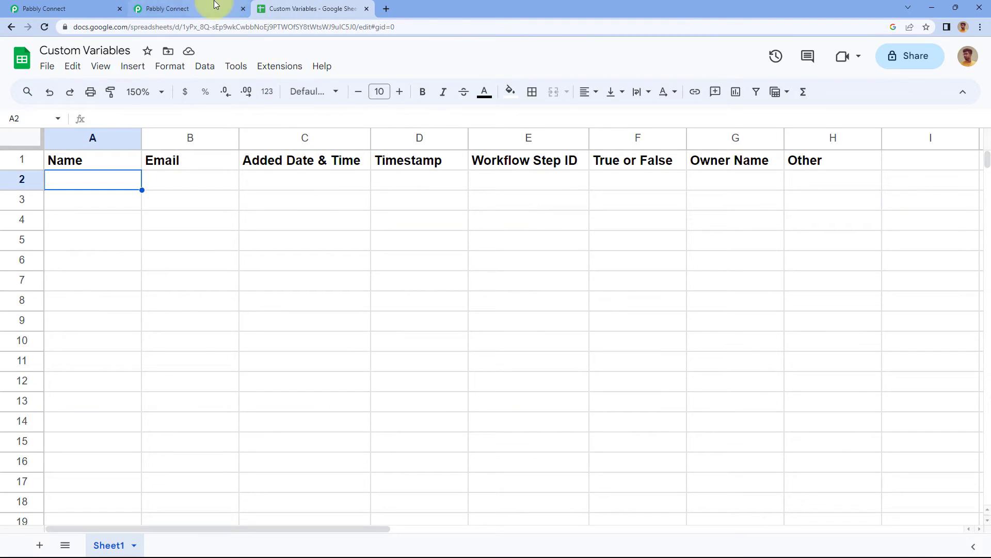
click(203, 8)
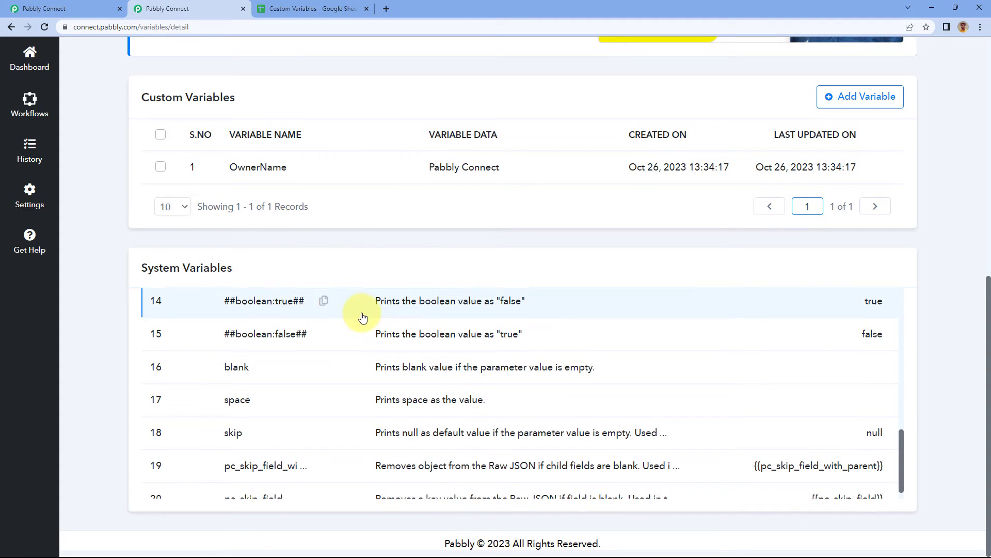
scroll(364, 312, up, 6)
scroll(364, 316, up, 3)
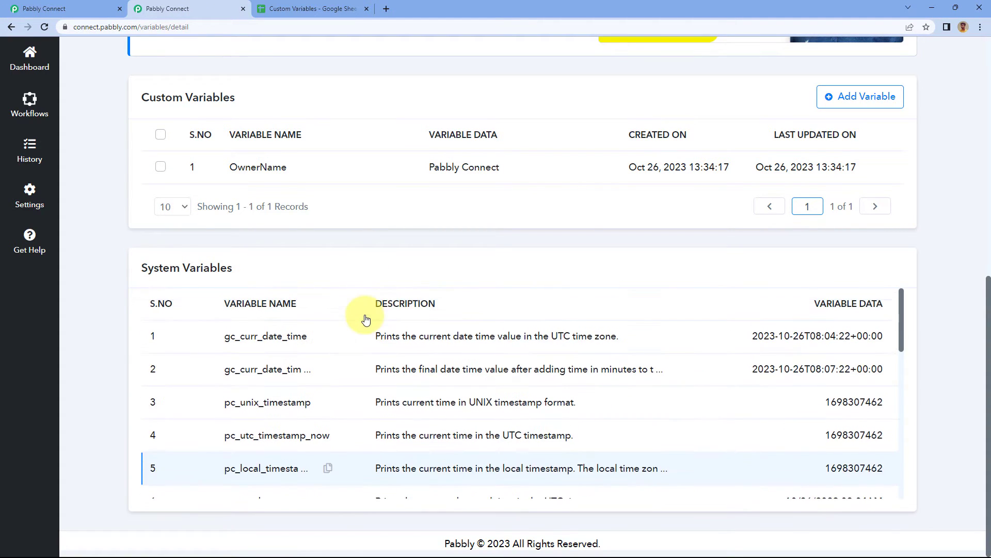
scroll(445, 268, up, 1)
scroll(426, 249, down, 1)
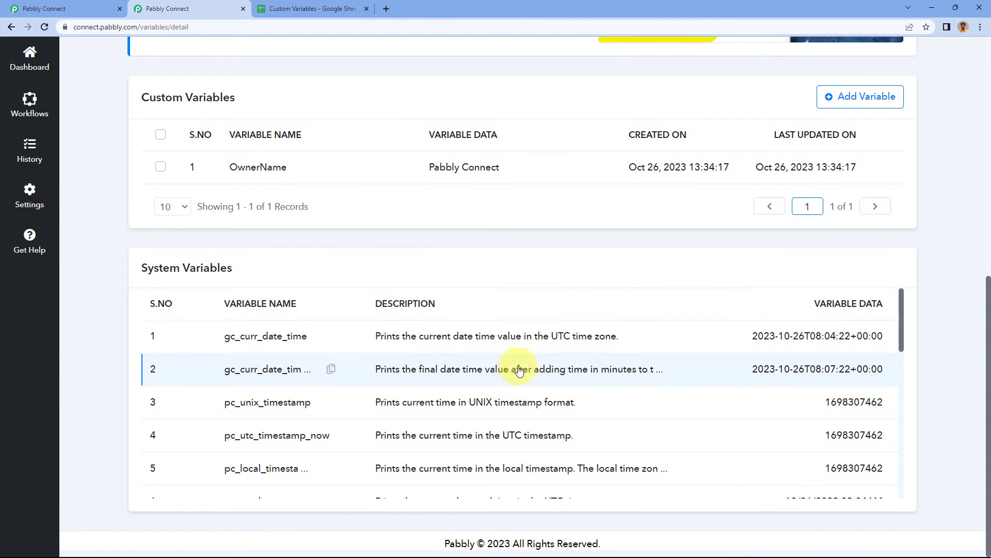
scroll(594, 371, down, 5)
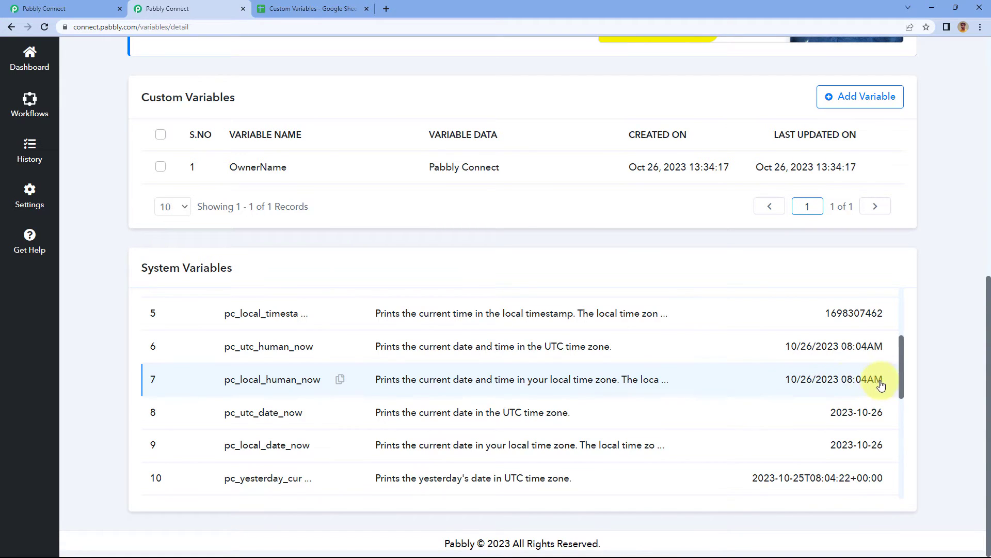
click(340, 382)
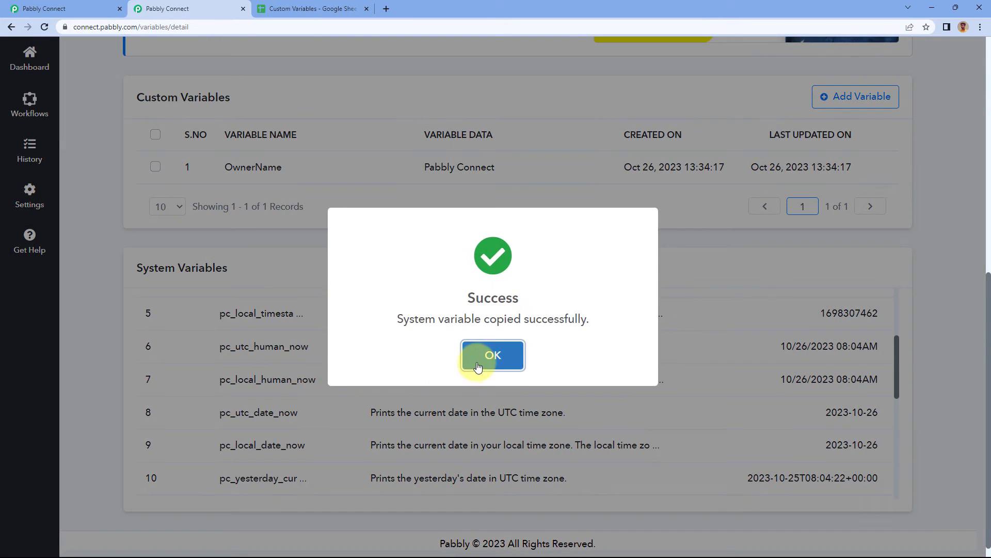
click(488, 356)
Return to the workflow and fill the Added Date & Time field with {{pc_local_human_now}}.
click(56, 5)
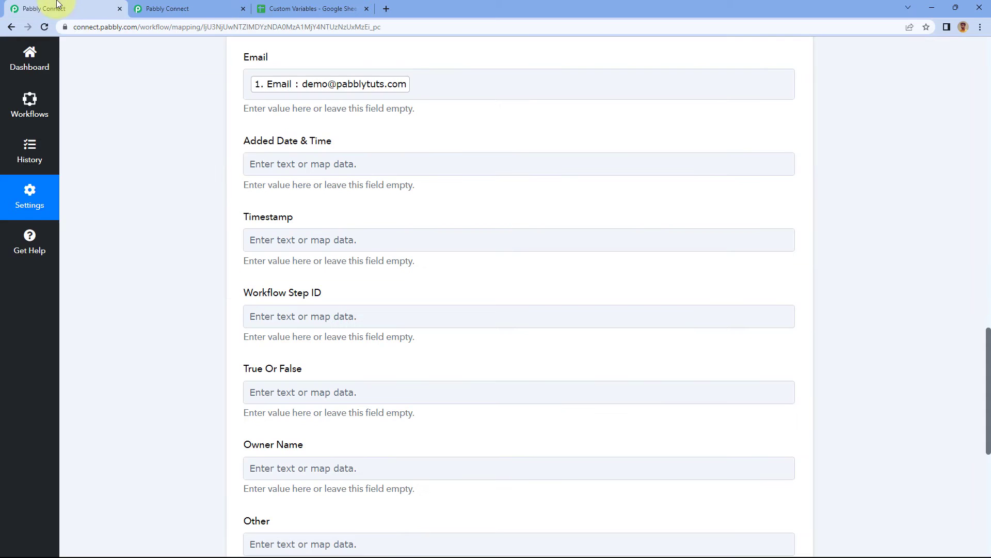
click(261, 164)
right_click(265, 169)
click(299, 244)
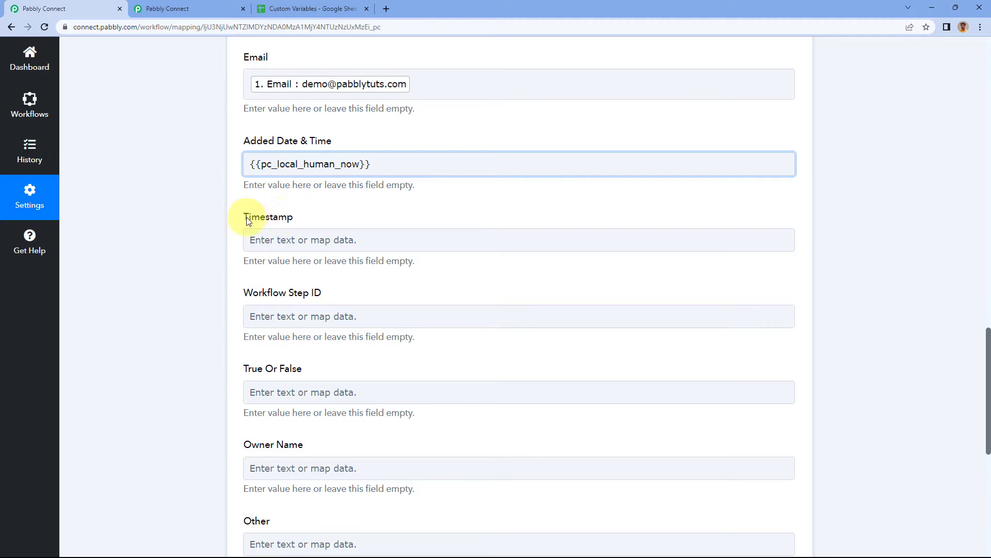
Copy the local timestamp system variable and fill the Timestamp field with {{pc_local_timestamp_now}}.
click(181, 5)
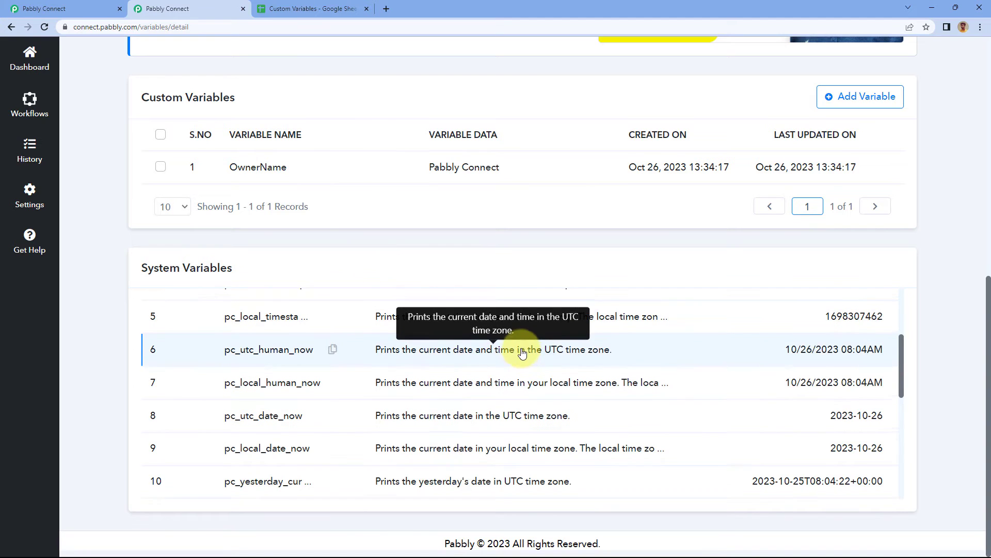
scroll(583, 383, up, 1)
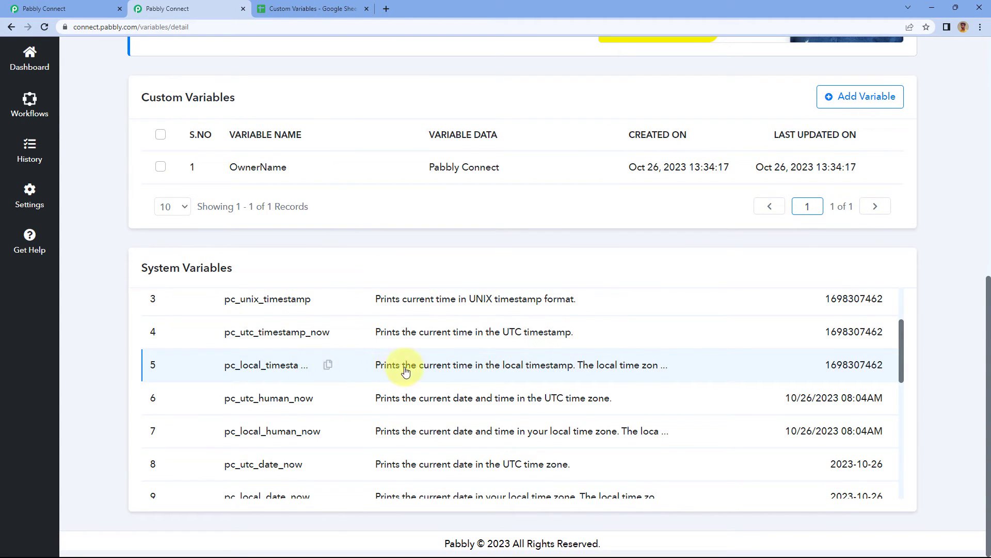
click(328, 367)
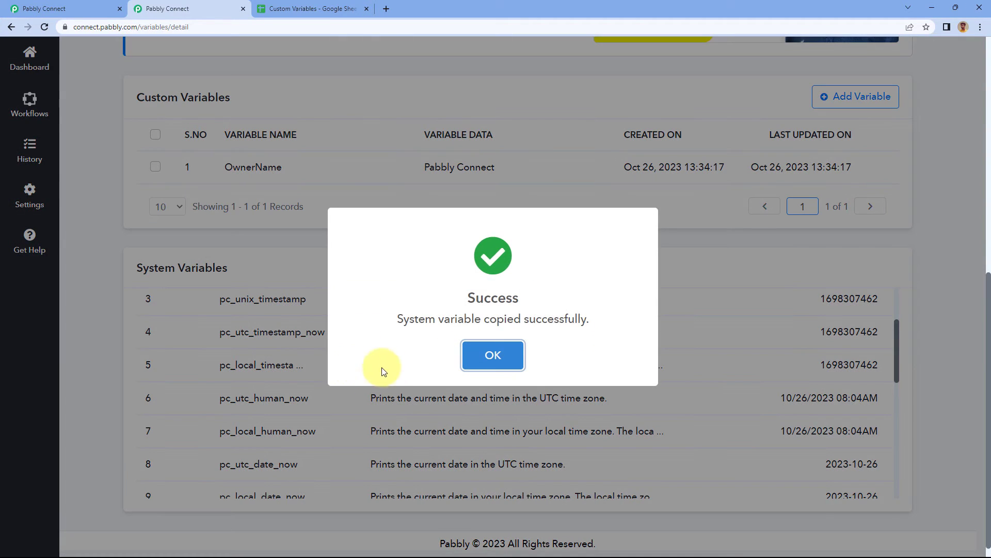
click(89, 8)
right_click(278, 242)
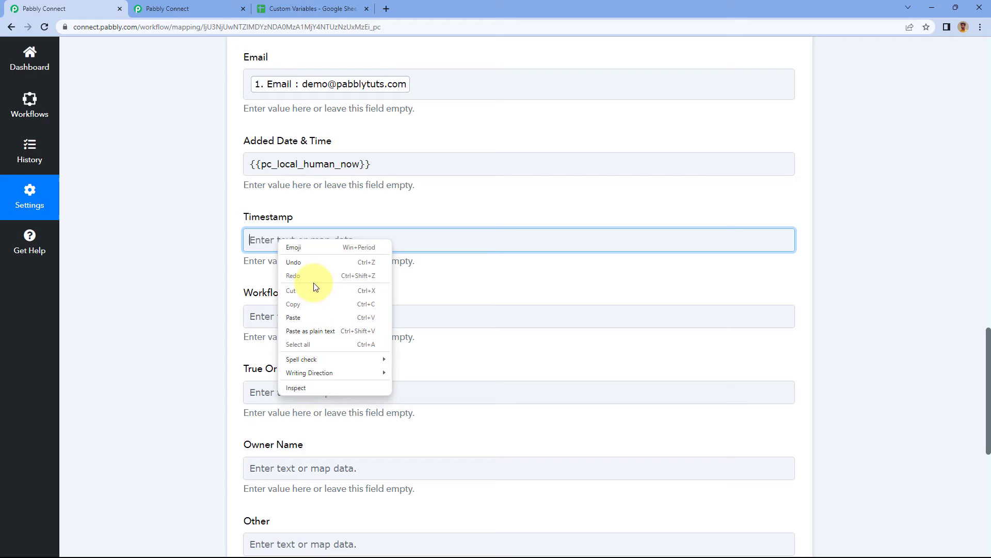
click(311, 317)
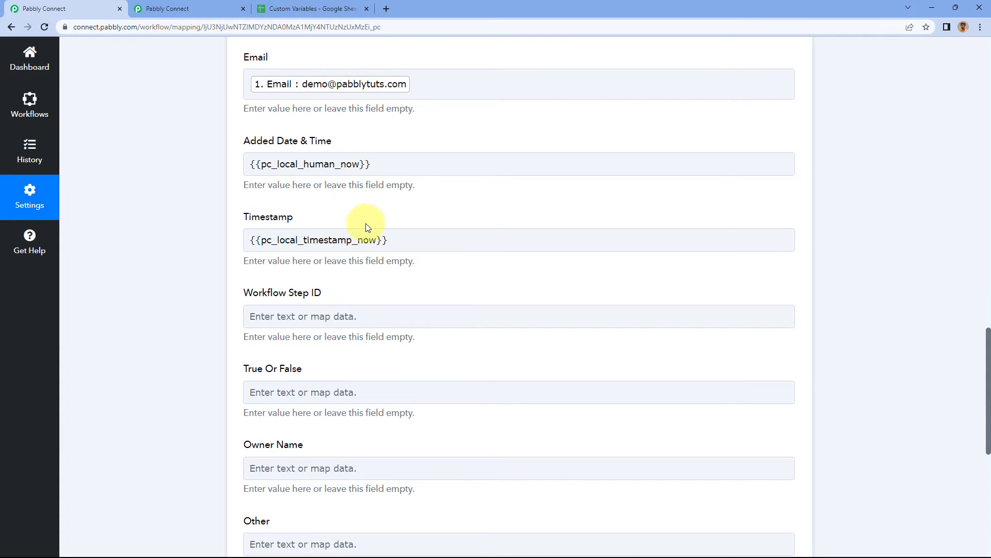
Find the workflow_step_id entry in the system variables list and copy it.
scroll(248, 146, down, 3)
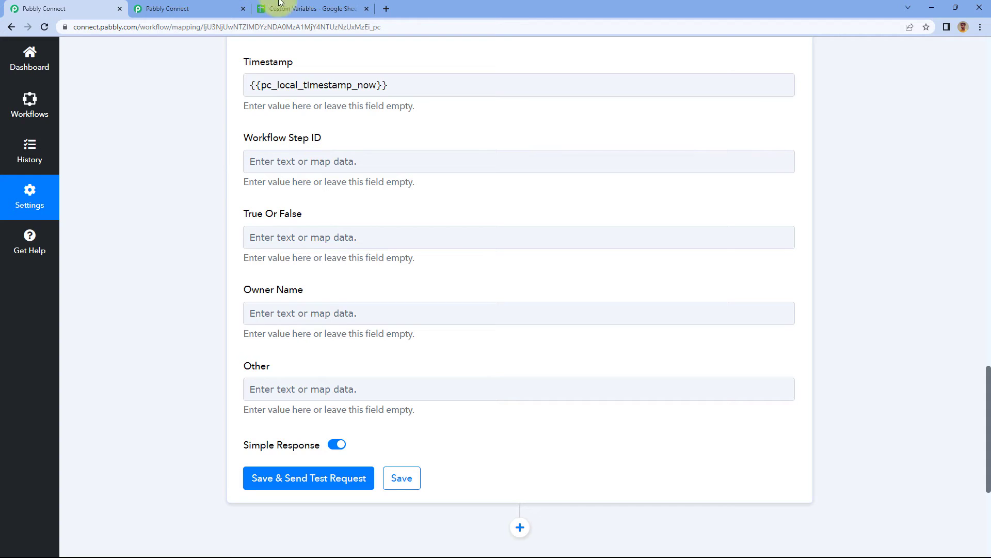
click(215, 8)
scroll(317, 368, down, 5)
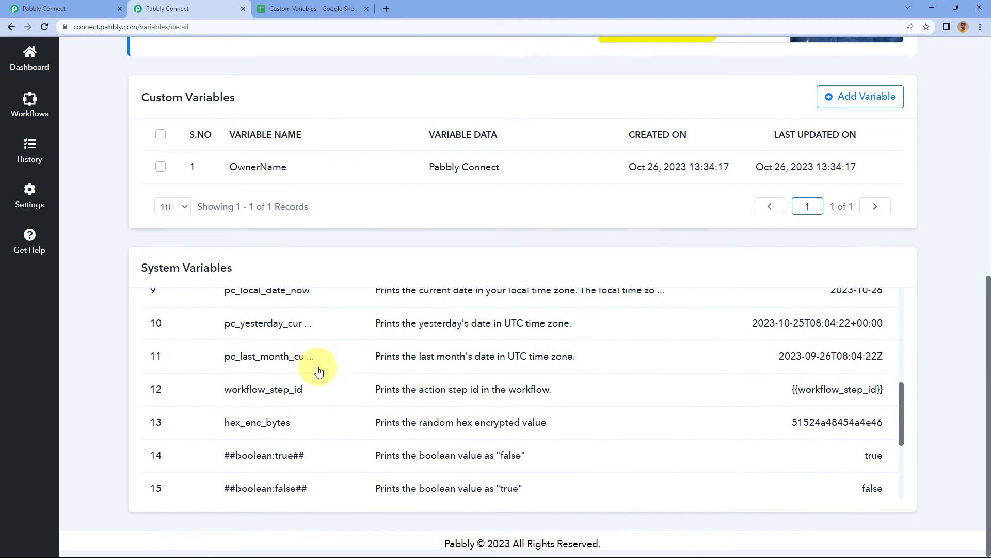
click(321, 337)
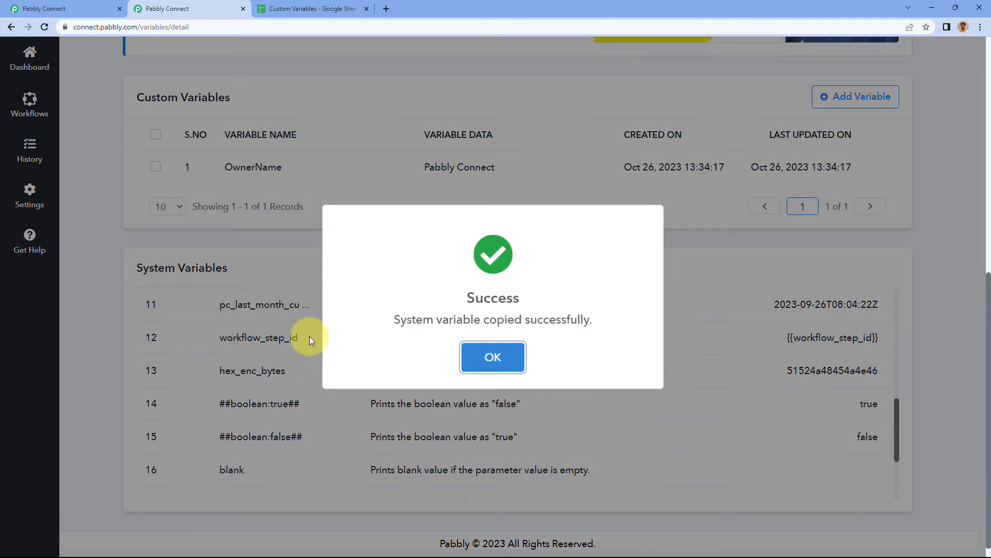
click(485, 357)
Return to the workflow and fill the Workflow Step ID field with {{workflow_step_id}}.
click(62, 9)
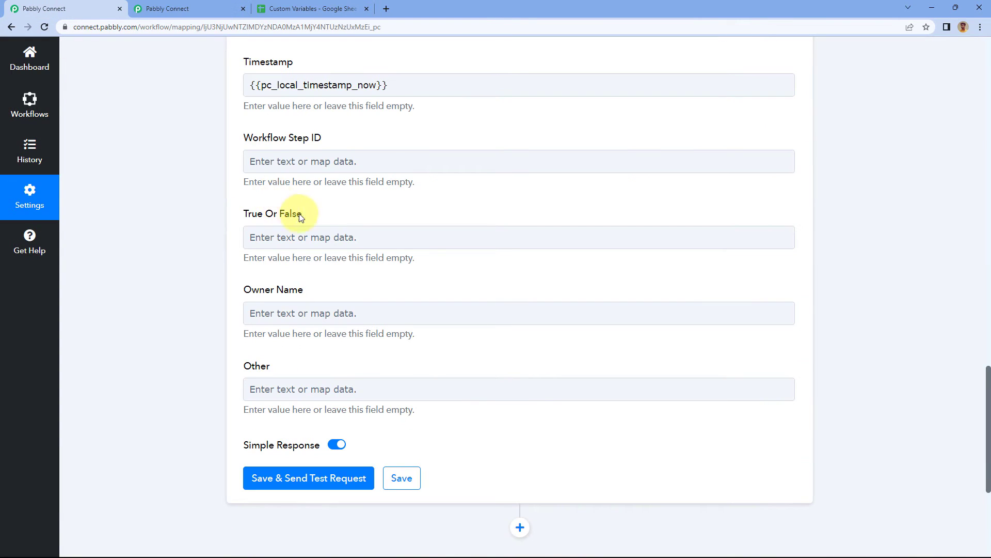
click(266, 161)
right_click(273, 173)
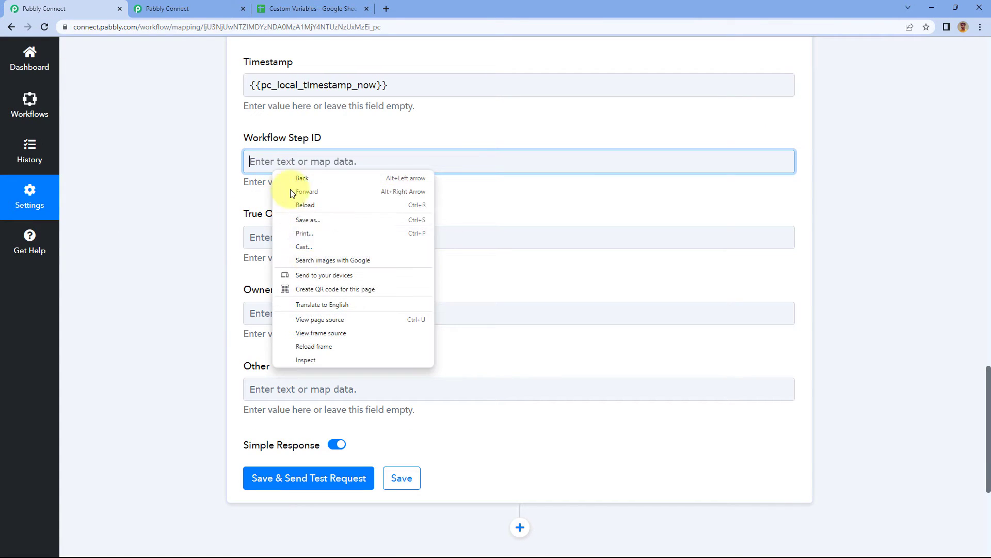
click(258, 162)
right_click(261, 166)
click(297, 243)
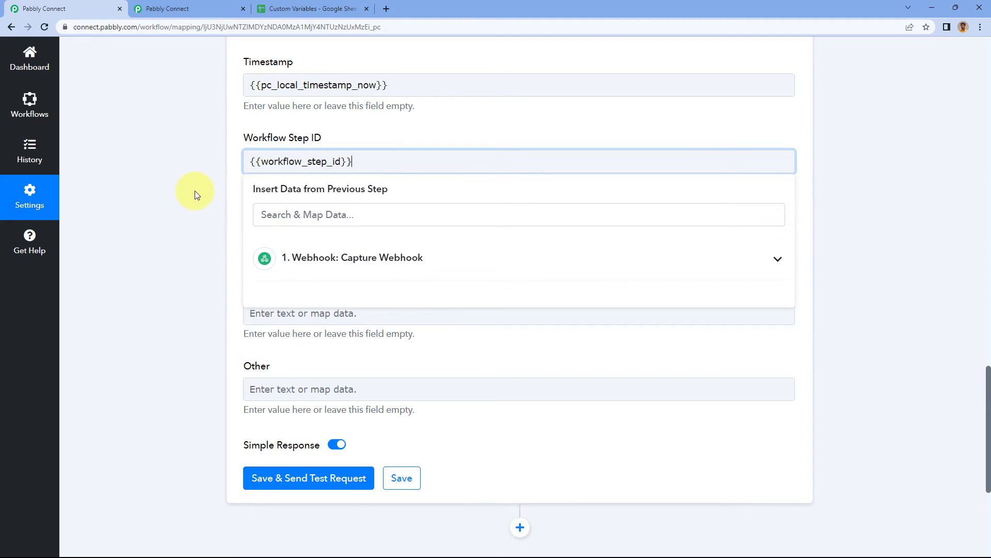
click(195, 192)
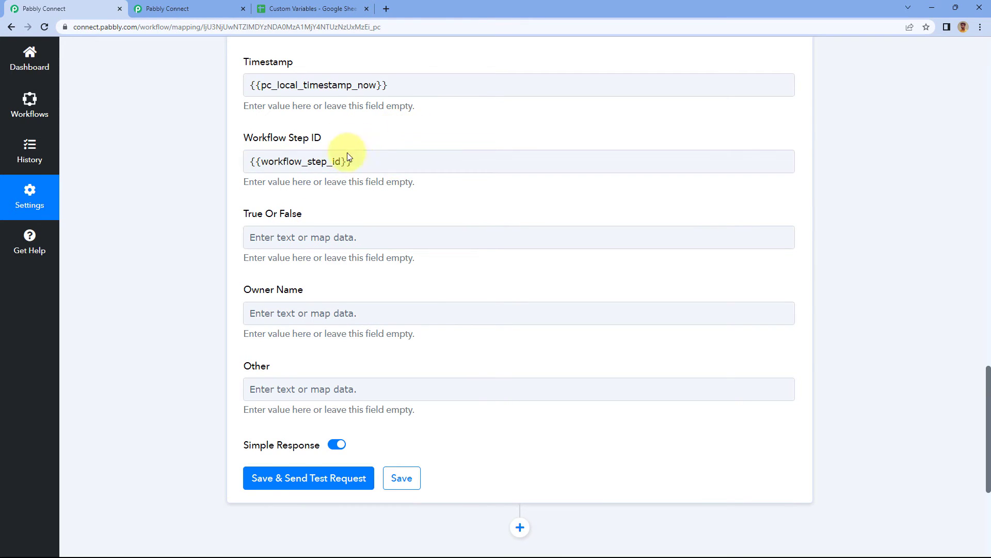
Copy the ##boolean:true## system variable and fill the True Or False field with {{##boolean:true##}}.
click(200, 8)
scroll(325, 373, down, 1)
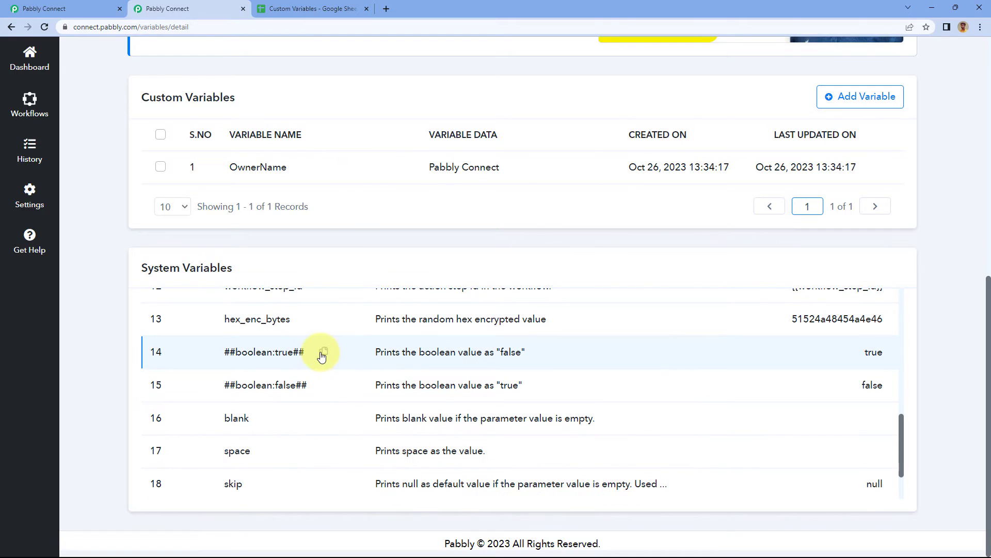
click(323, 352)
click(93, 9)
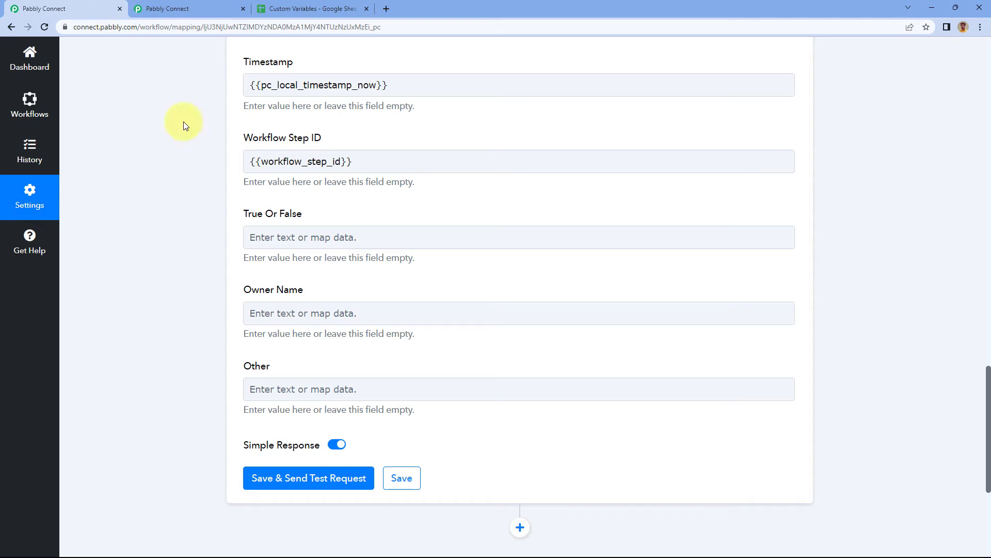
click(282, 235)
right_click(282, 236)
click(345, 308)
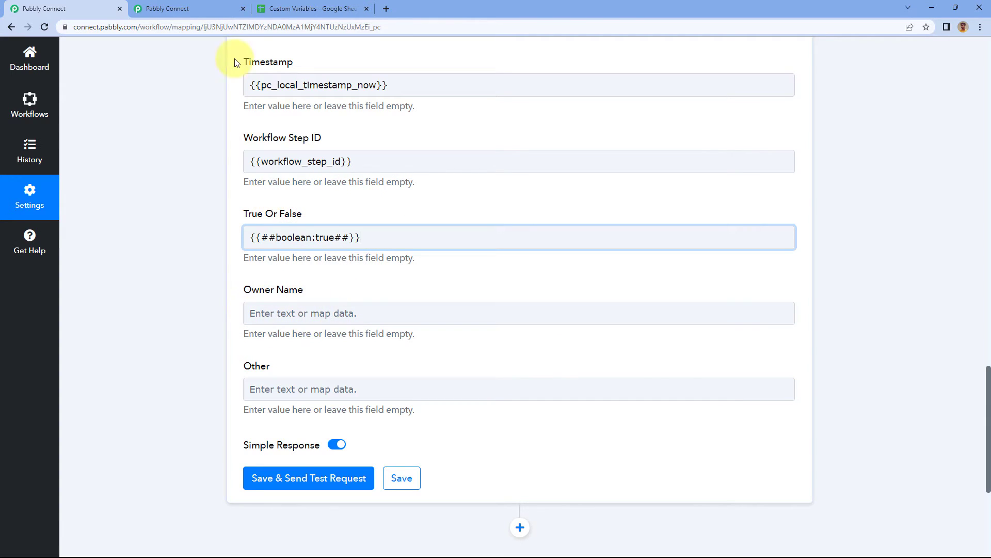
Copy the OwnerName custom variable and fill the Owner Name field with {{OwnerName}}.
click(189, 9)
scroll(277, 258, up, 2)
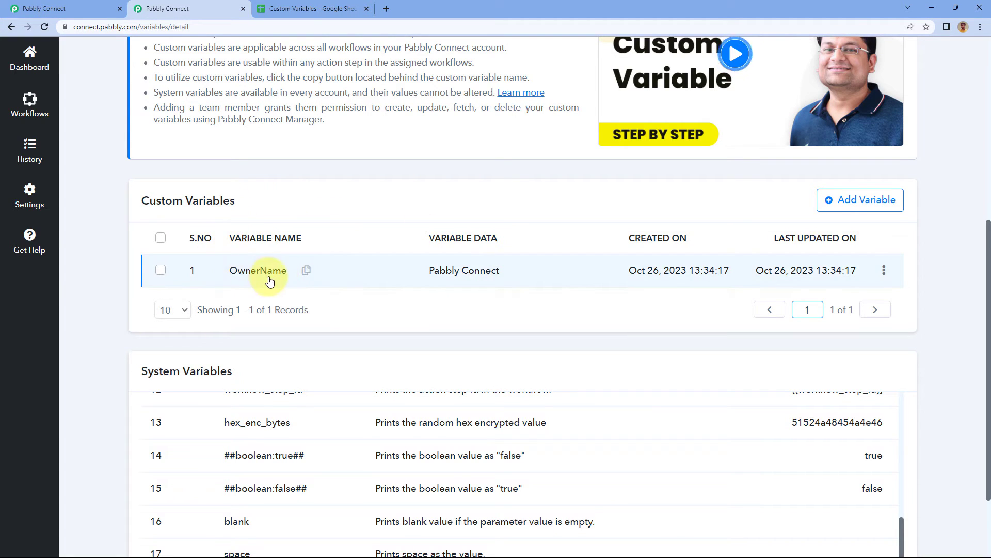
click(307, 270)
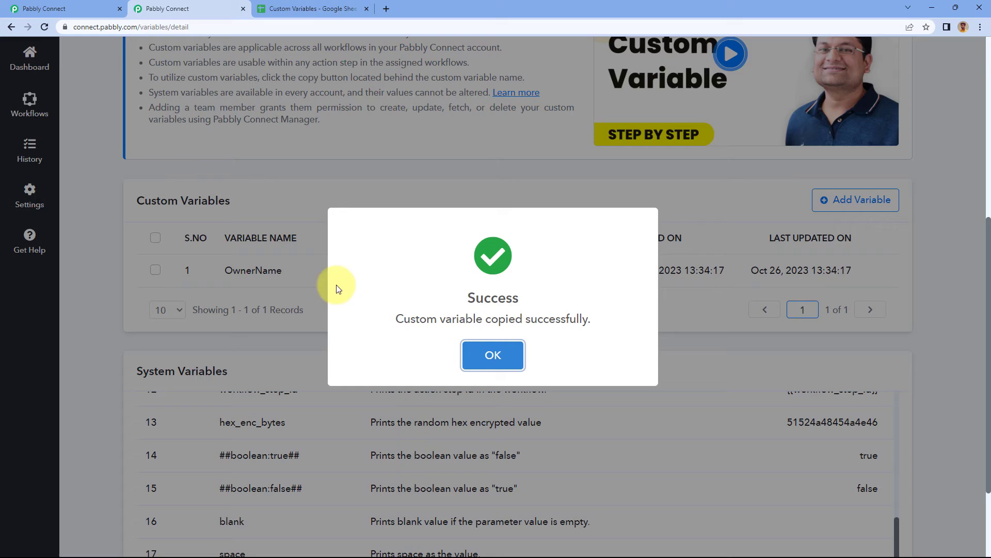
click(477, 356)
click(44, 9)
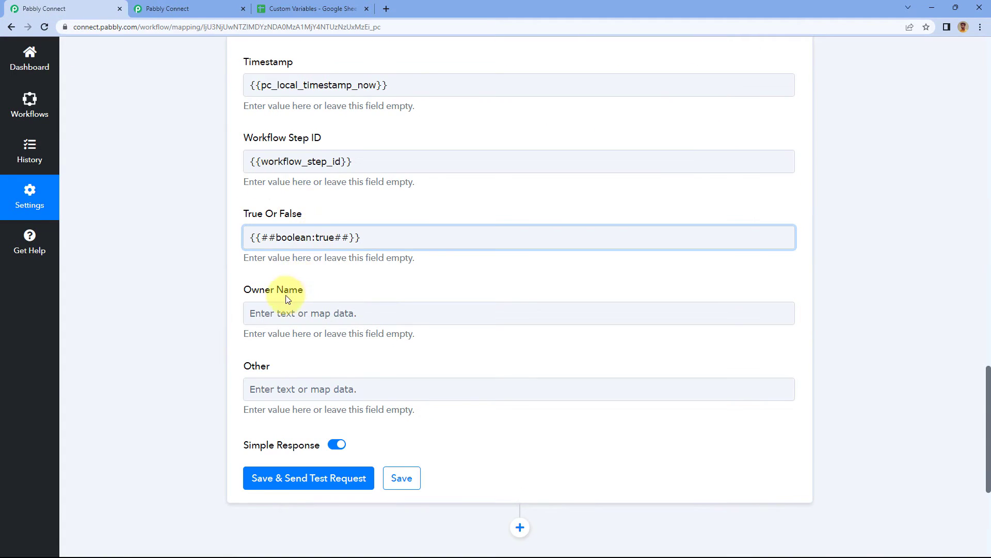
click(287, 316)
right_click(250, 310)
click(317, 389)
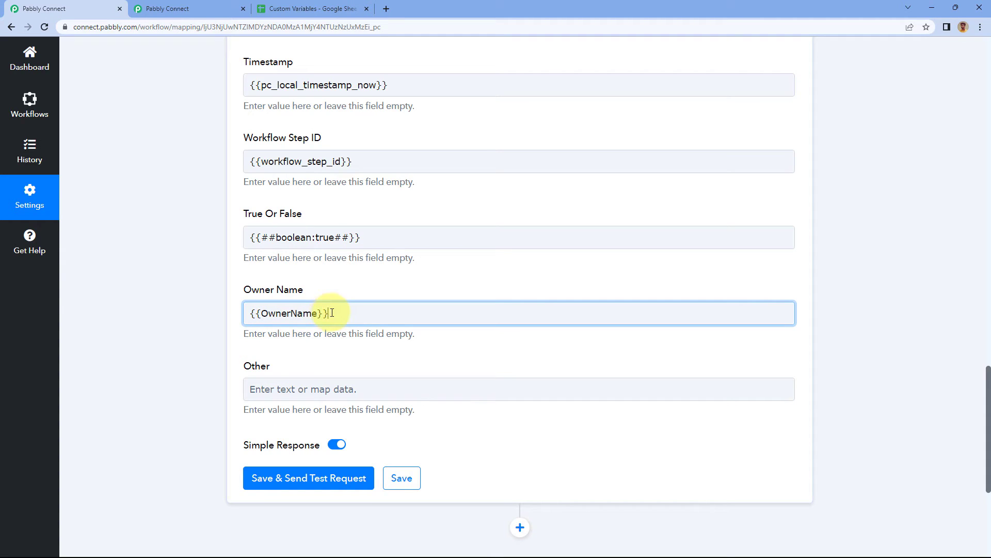
Save the Google Sheets action with the Other field left empty, send a test request and review the response.
click(170, 9)
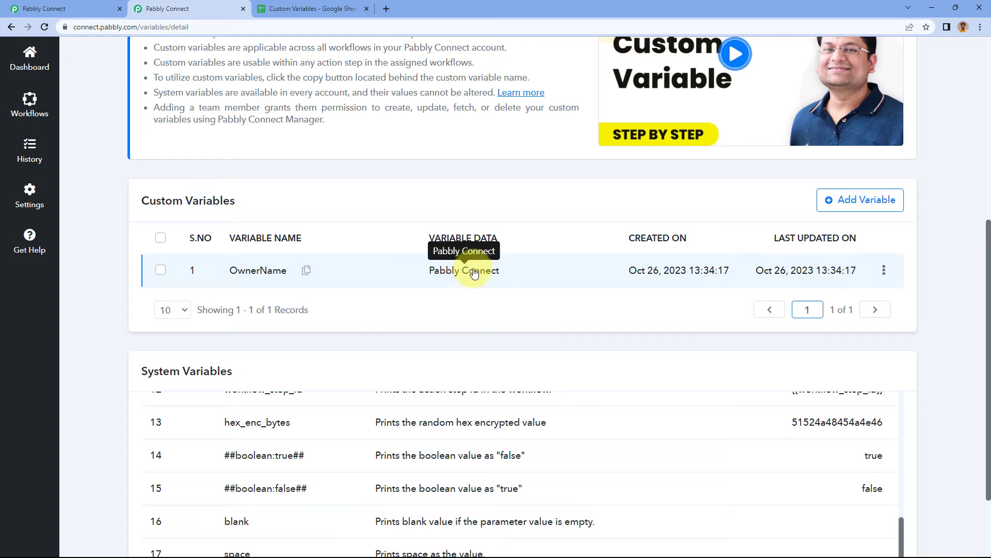
click(103, 5)
scroll(201, 300, down, 2)
click(282, 288)
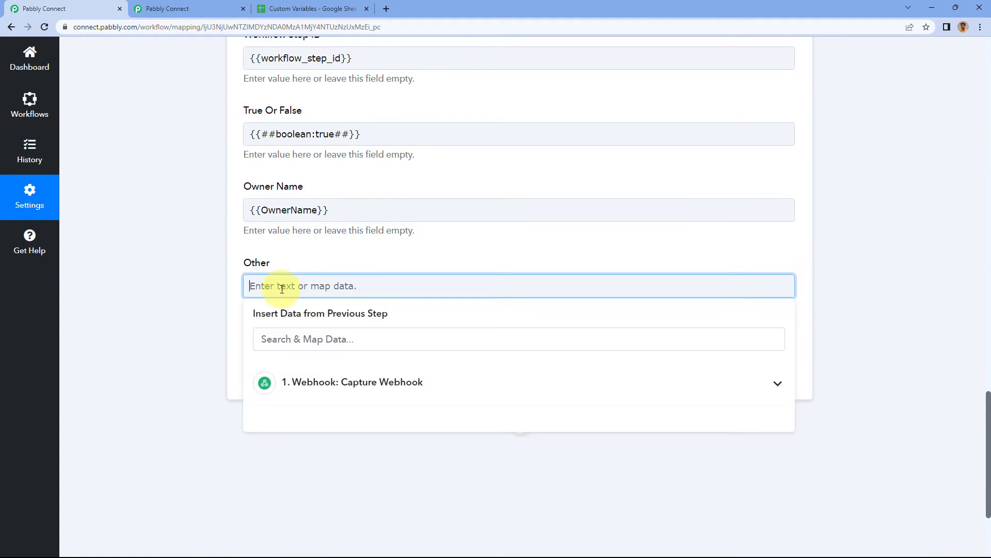
click(287, 265)
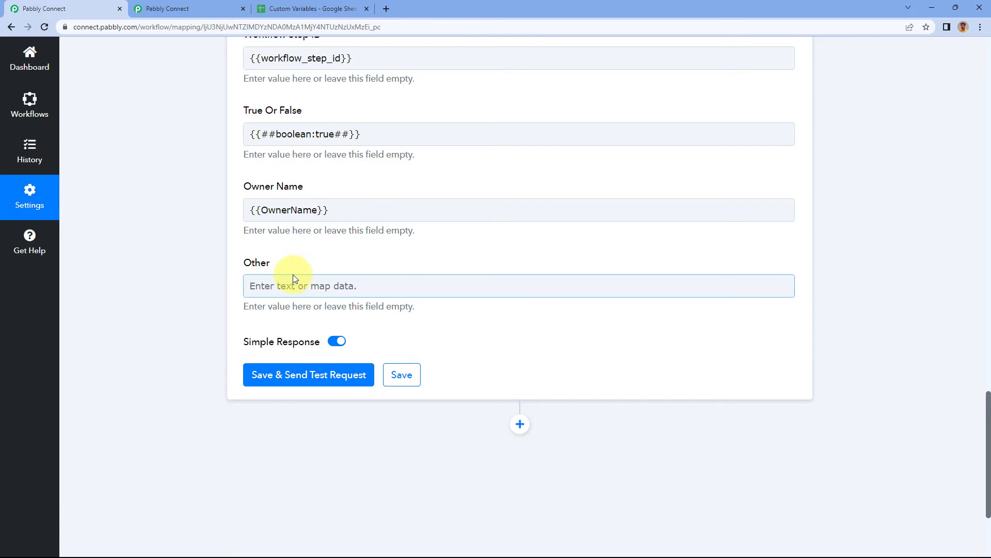
click(299, 380)
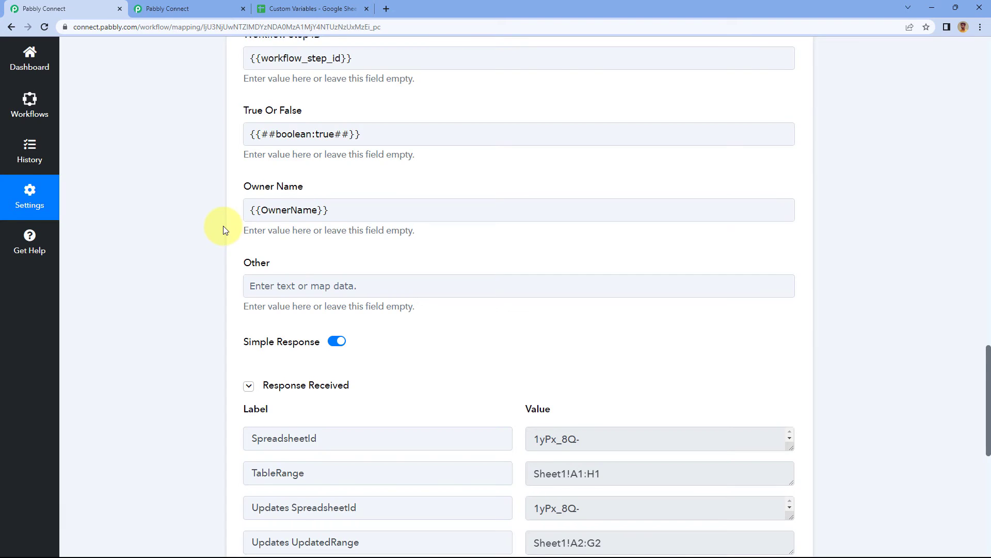
scroll(223, 227, down, 2)
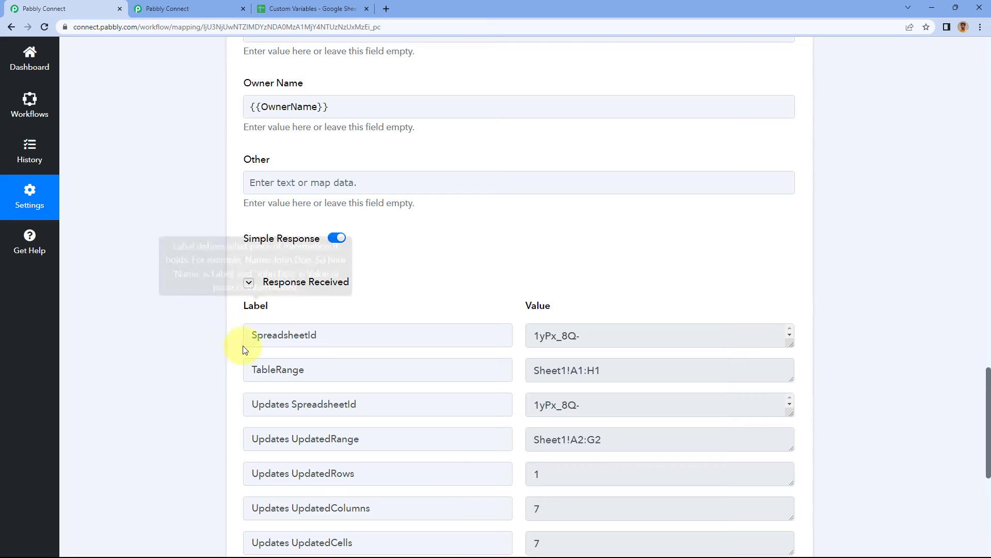
scroll(342, 231, down, 2)
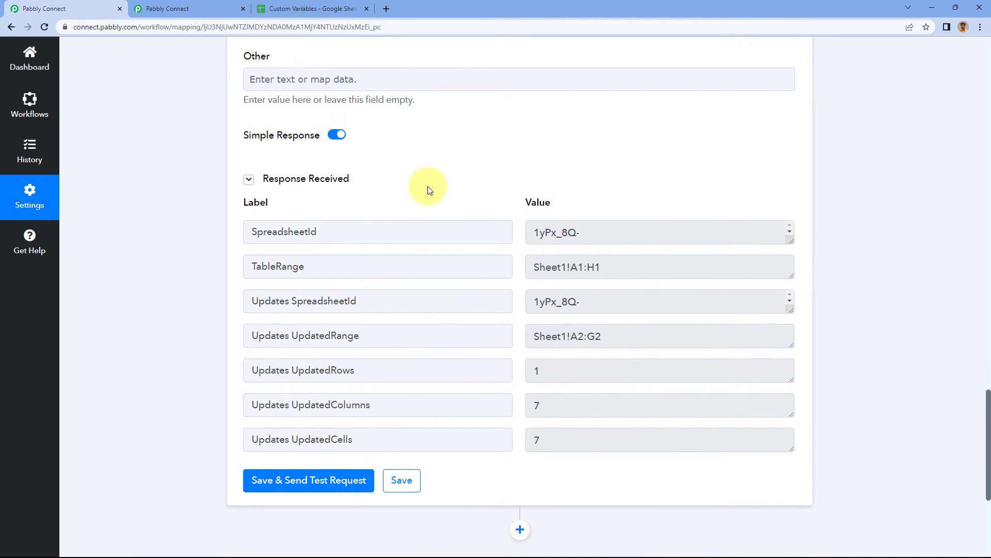
scroll(383, 212, up, 12)
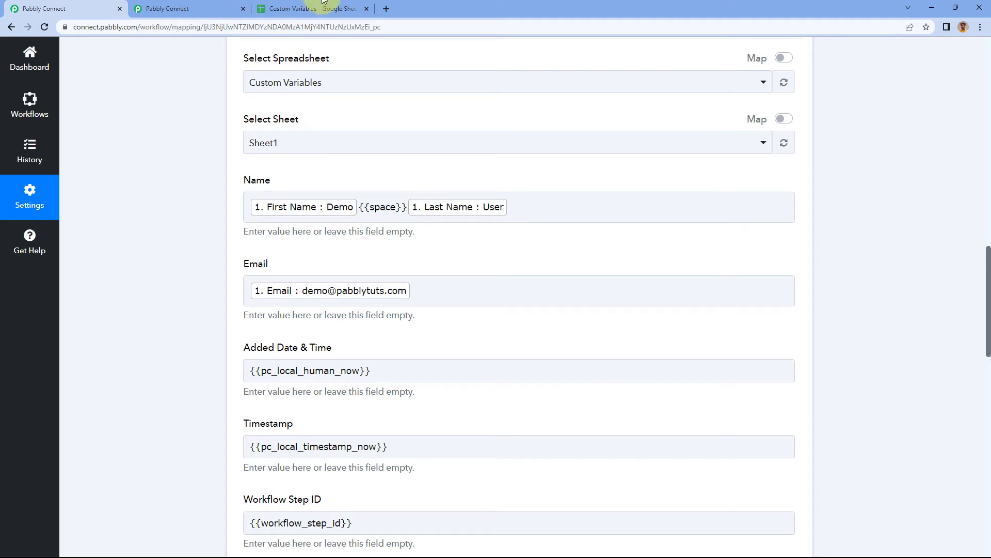
Switch to the Custom Variables spreadsheet, remove the bold formatting from row 2 and widen the Email column.
click(321, 8)
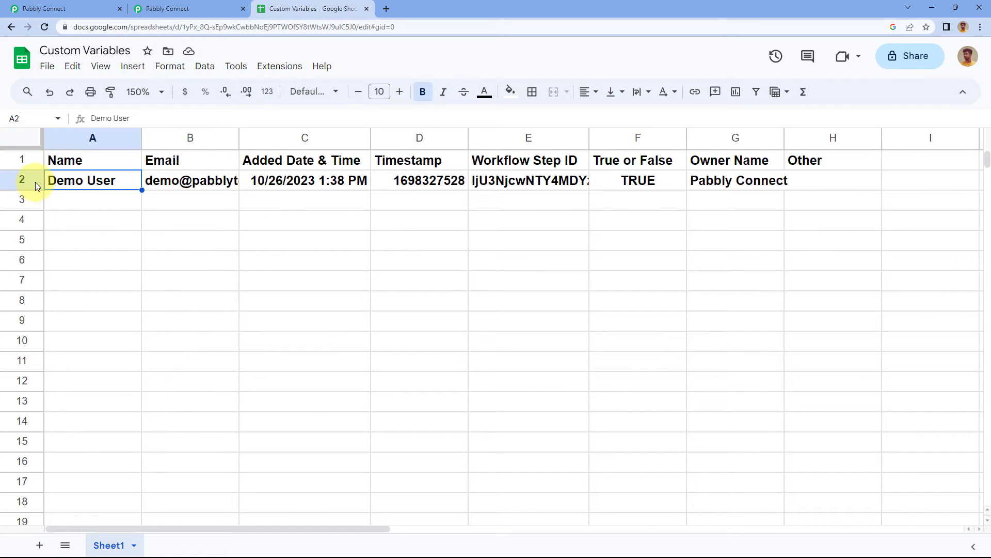
click(22, 179)
key(ctrl+b)
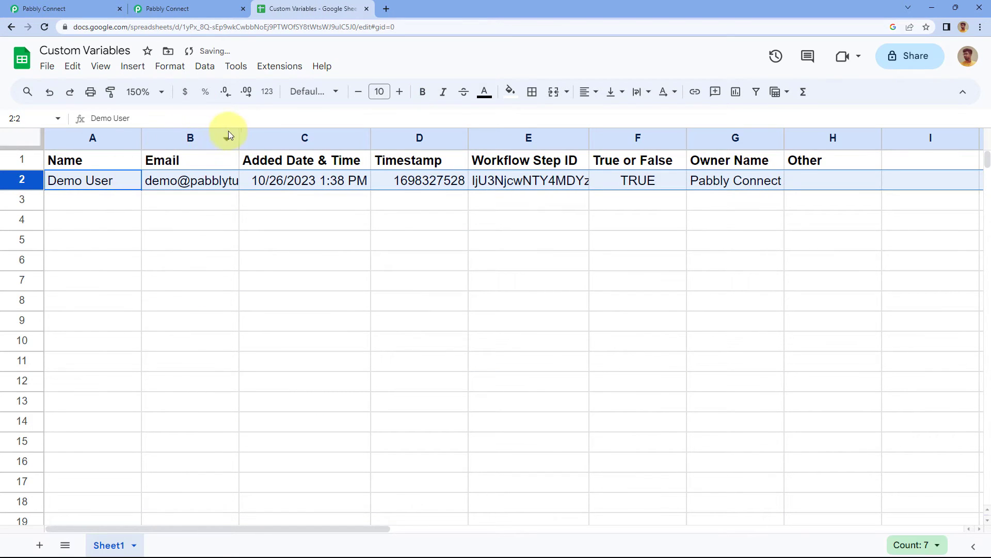
drag(239, 137, 307, 137)
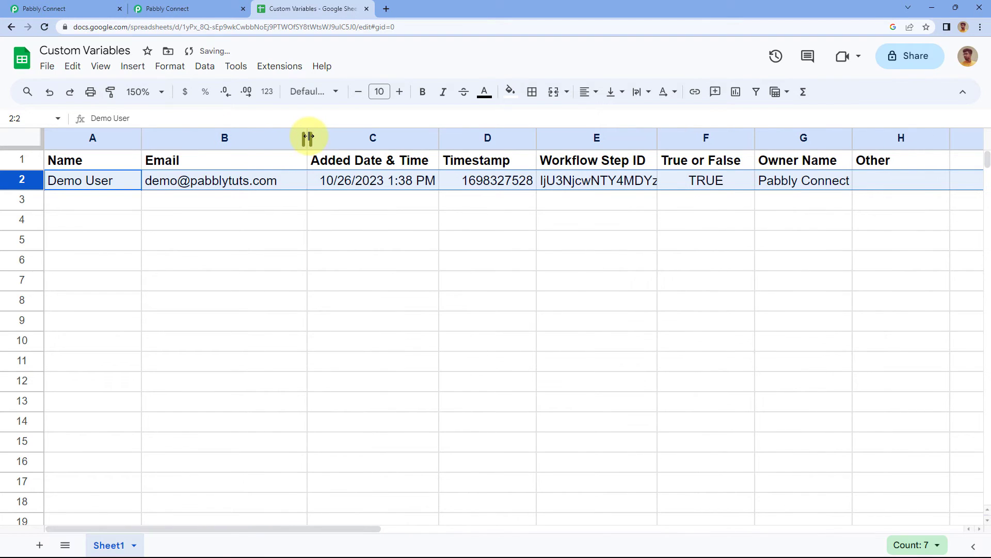
click(98, 201)
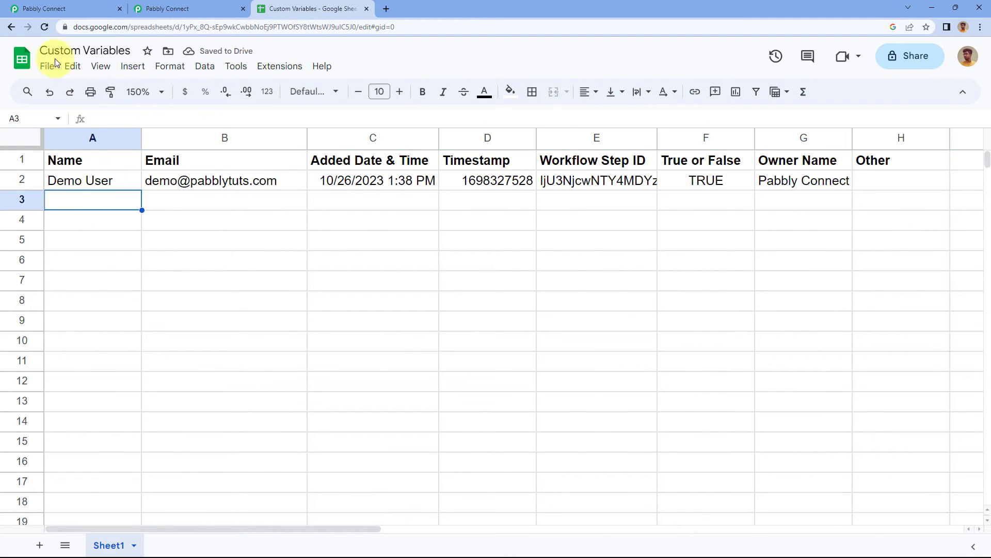
Compare the workflow's Name and Email mappings with row 2 of the sheet, and widen the Added Date & Time column.
click(65, 12)
scroll(239, 225, up, 1)
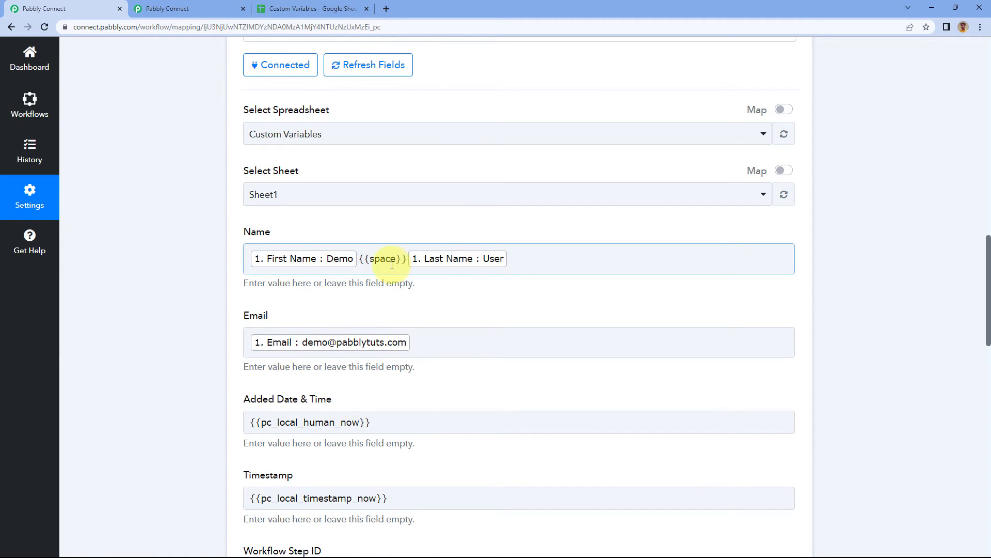
click(284, 6)
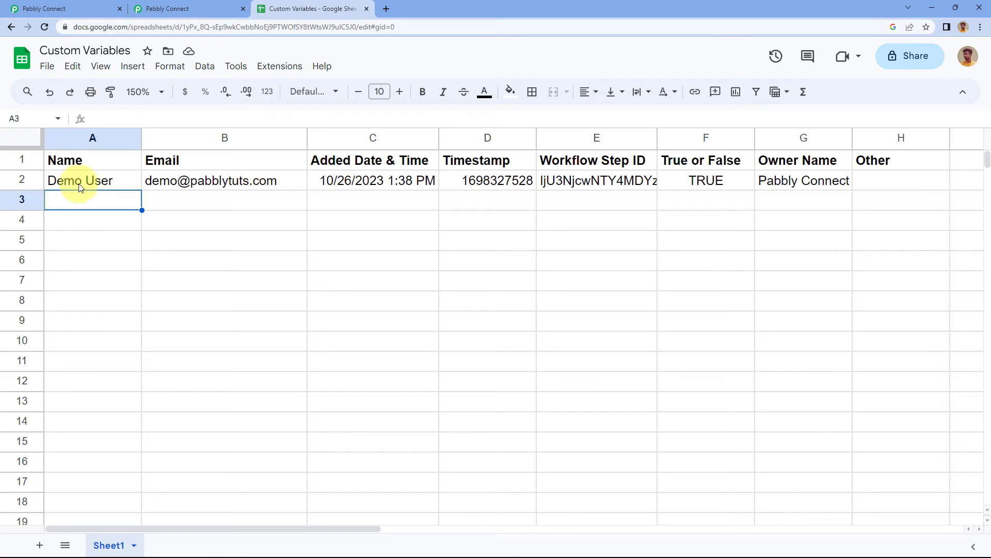
click(198, 189)
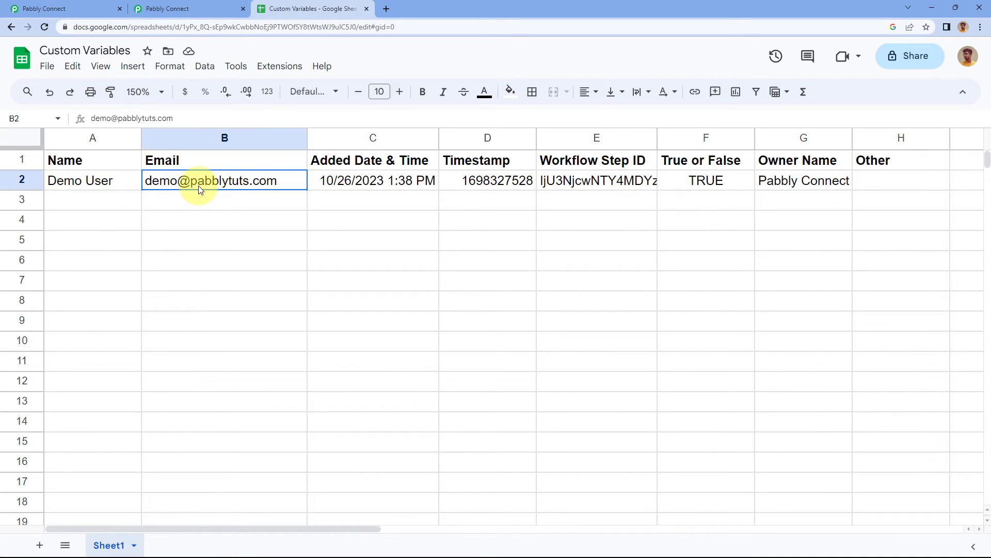
click(348, 182)
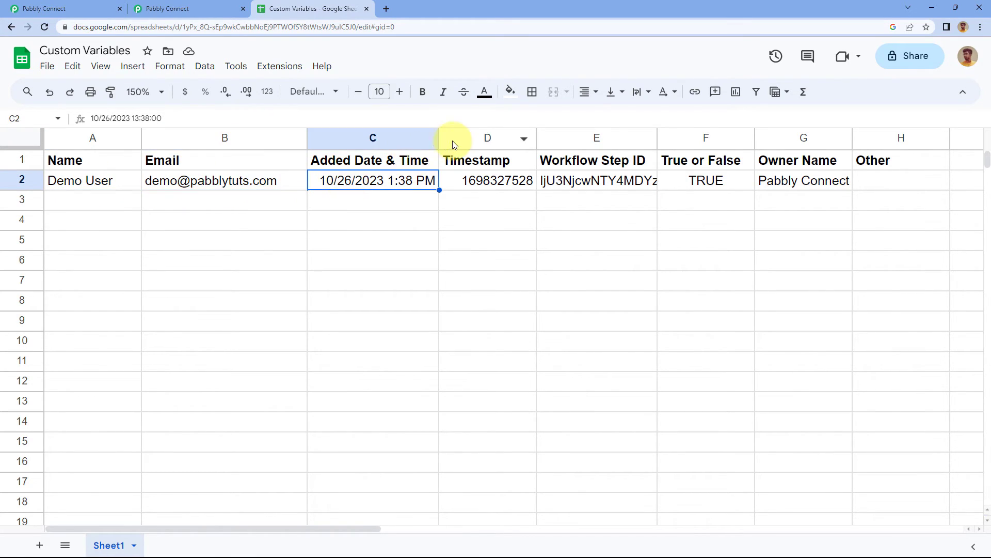
drag(440, 137, 463, 138)
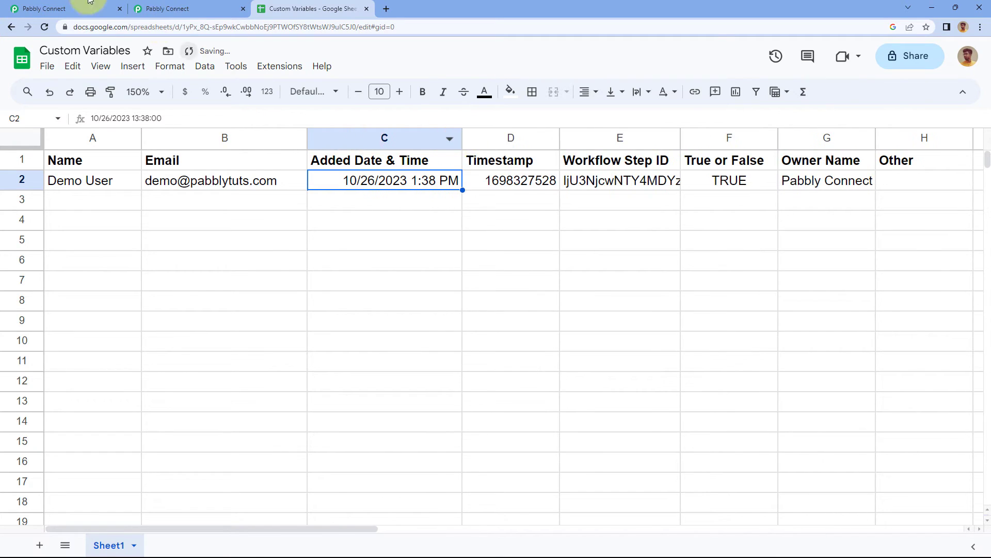
Check the workflow's Added Date & Time and Timestamp variables against the values in row 2 of the spreadsheet.
click(45, 10)
scroll(363, 254, down, 3)
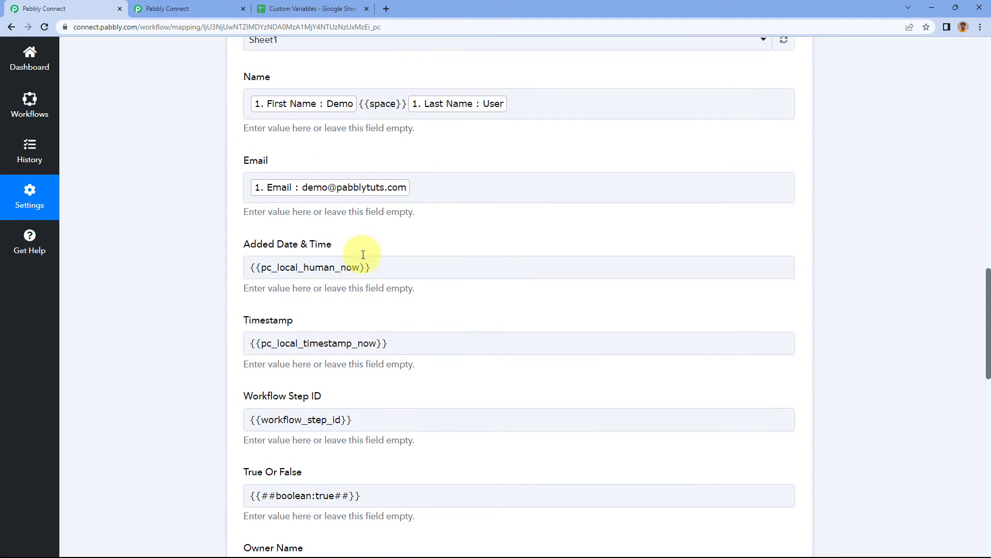
click(310, 9)
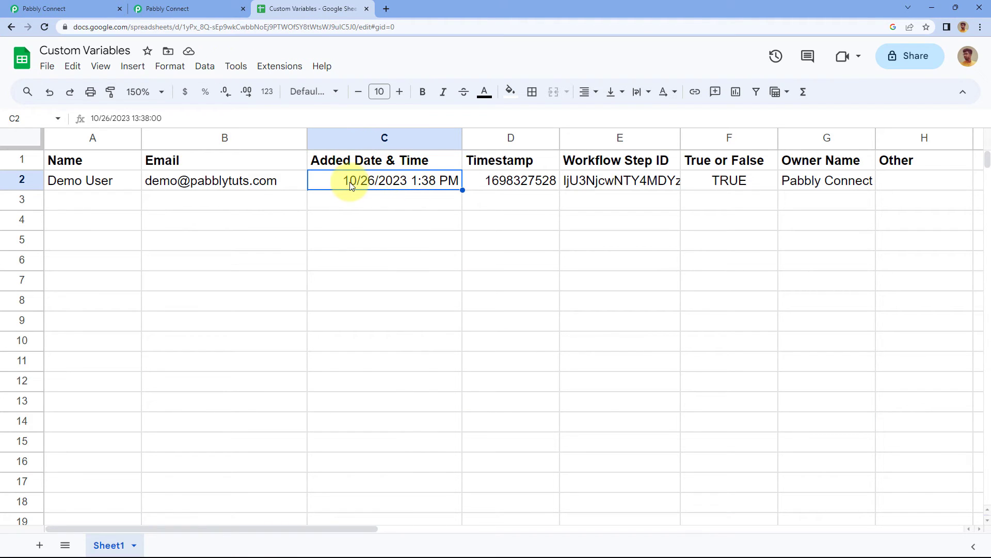
click(519, 181)
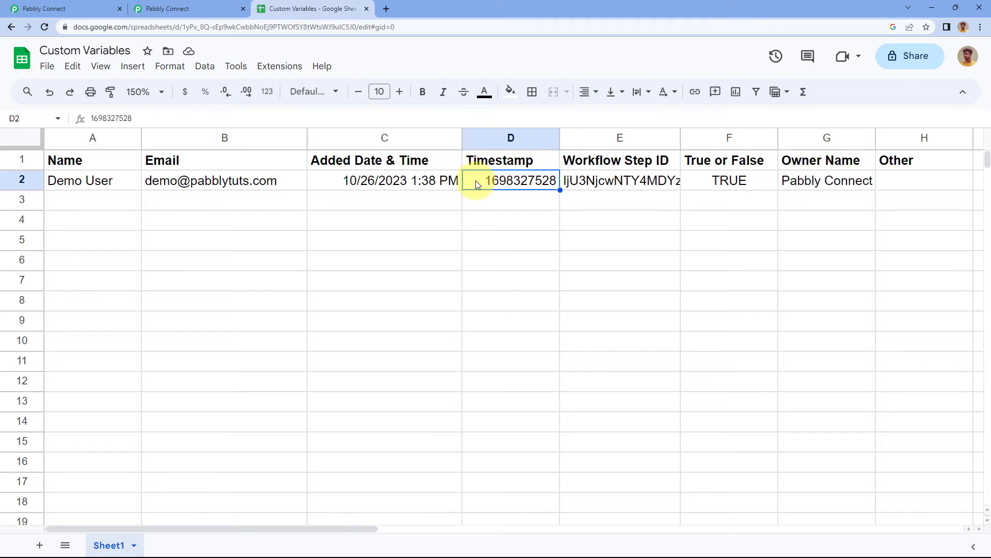
click(103, 9)
scroll(346, 207, down, 2)
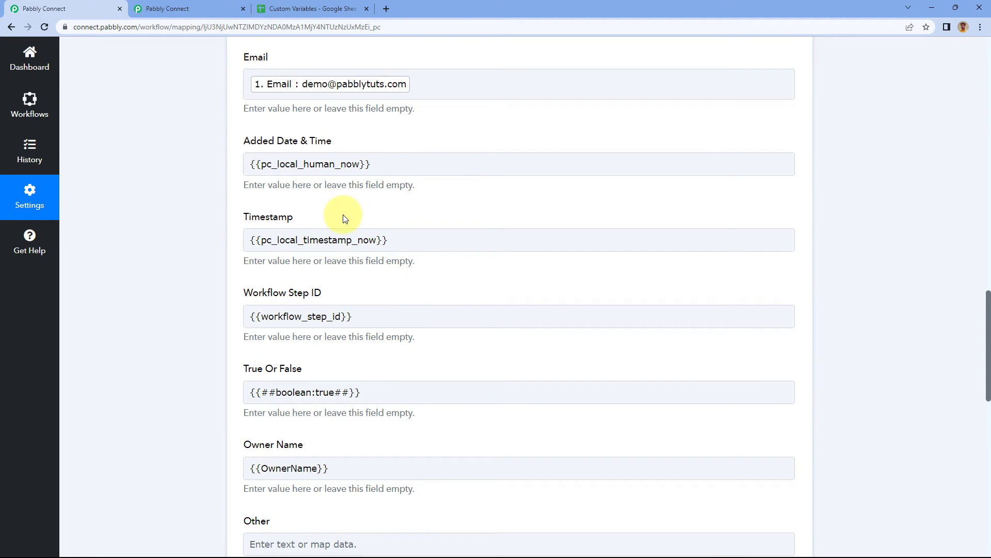
click(269, 8)
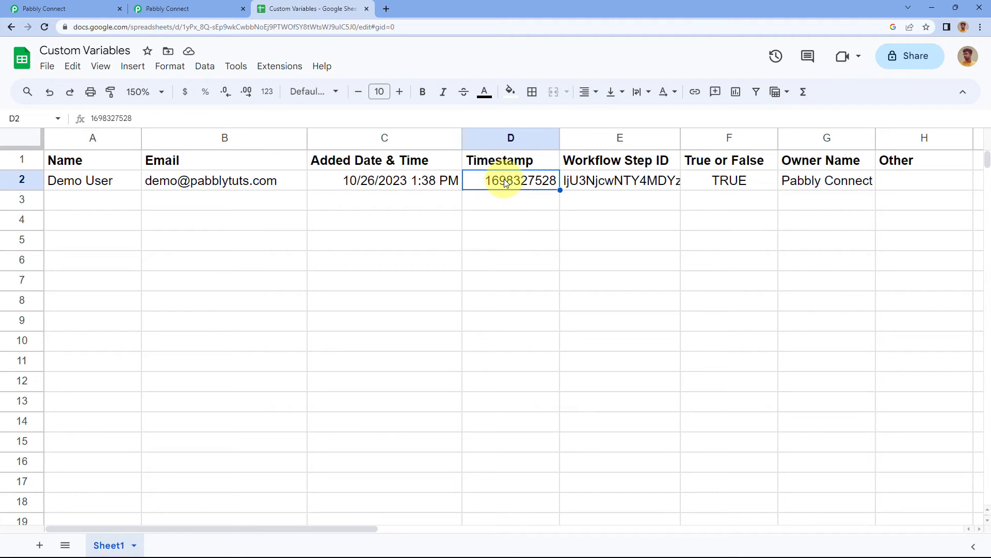
Widen the Workflow Step ID column to compare its full value with the workflow's mapping, and shrink the column back.
drag(680, 139, 757, 137)
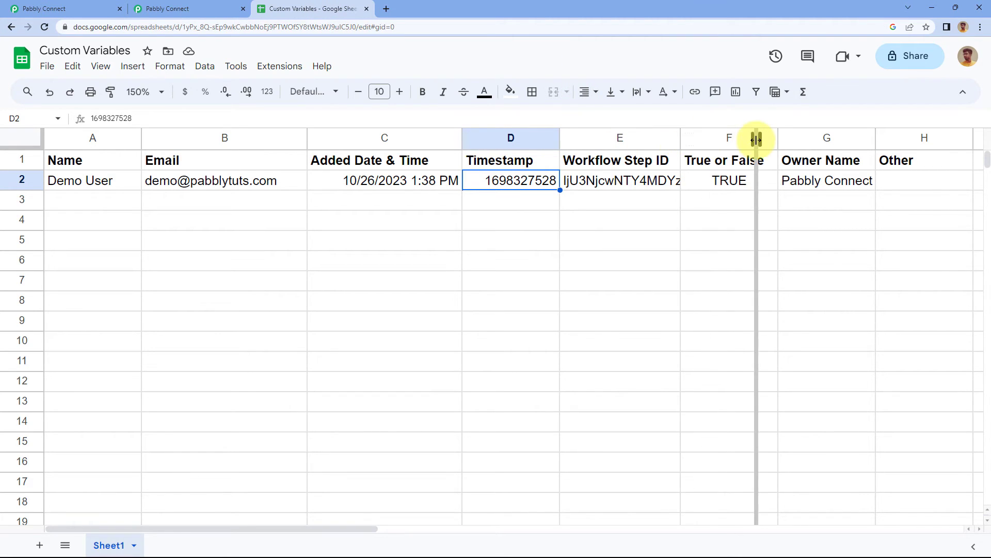
drag(838, 139, 903, 137)
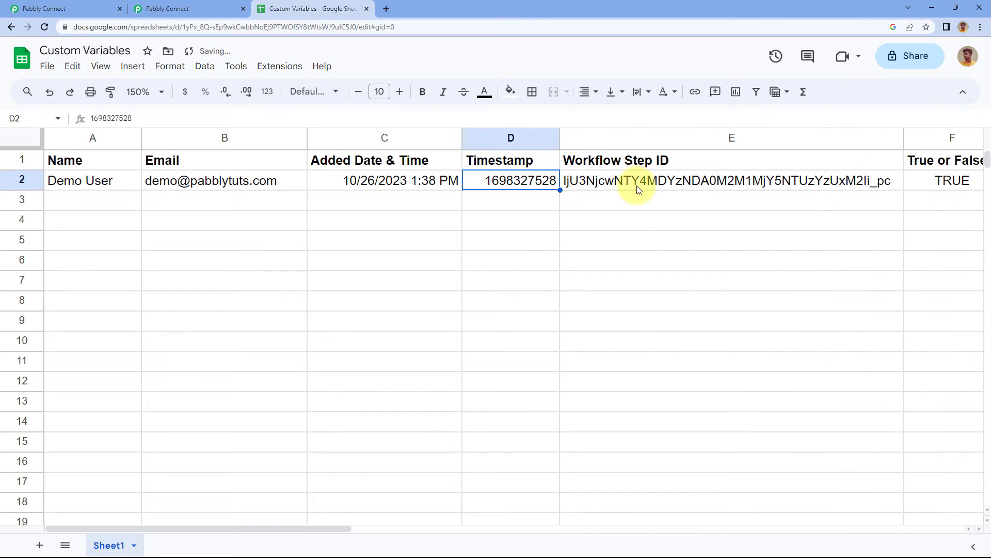
click(82, 7)
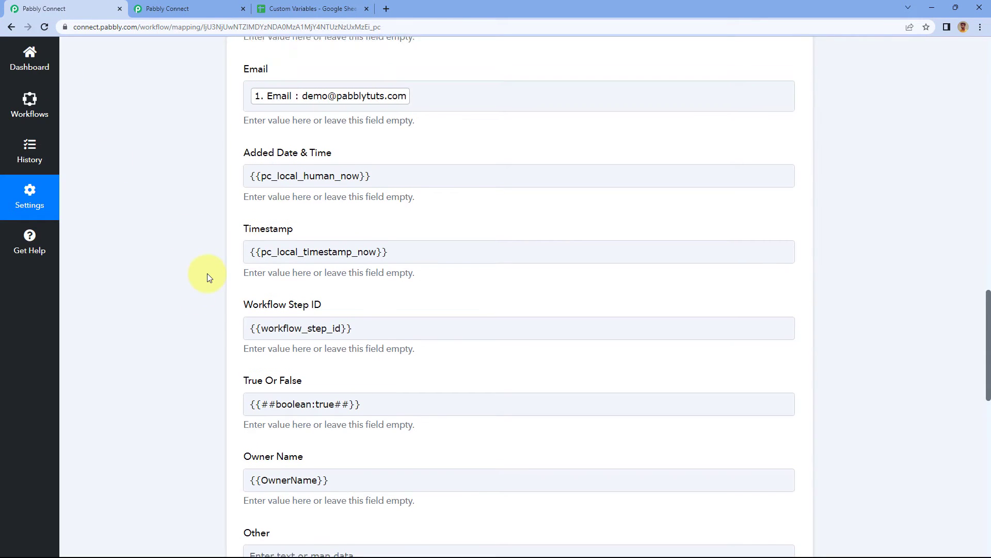
scroll(227, 206, down, 2)
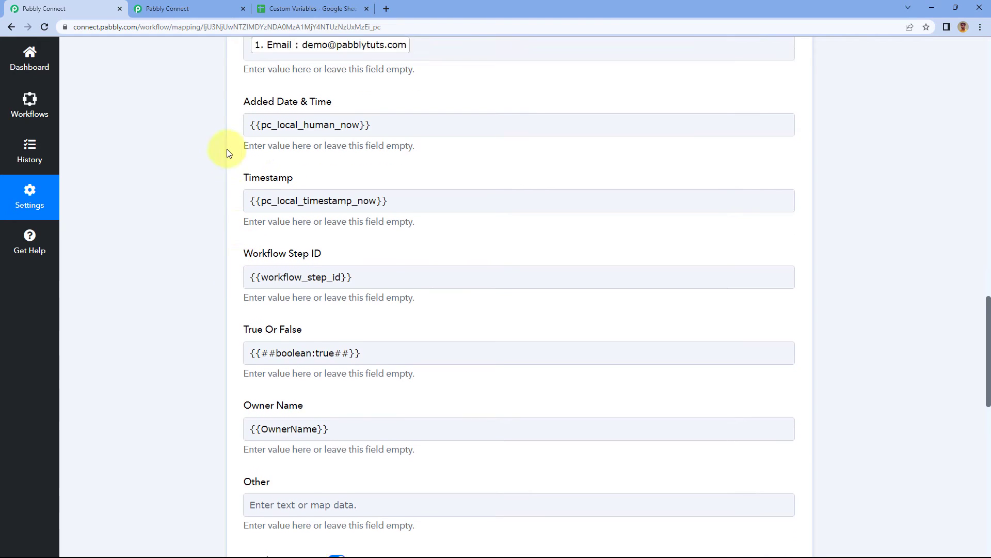
click(310, 8)
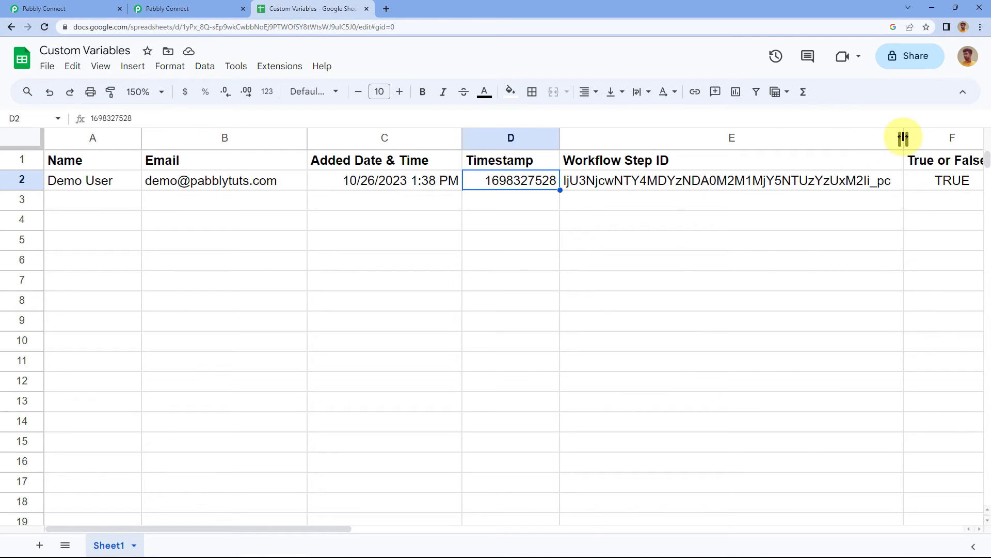
drag(903, 138, 683, 138)
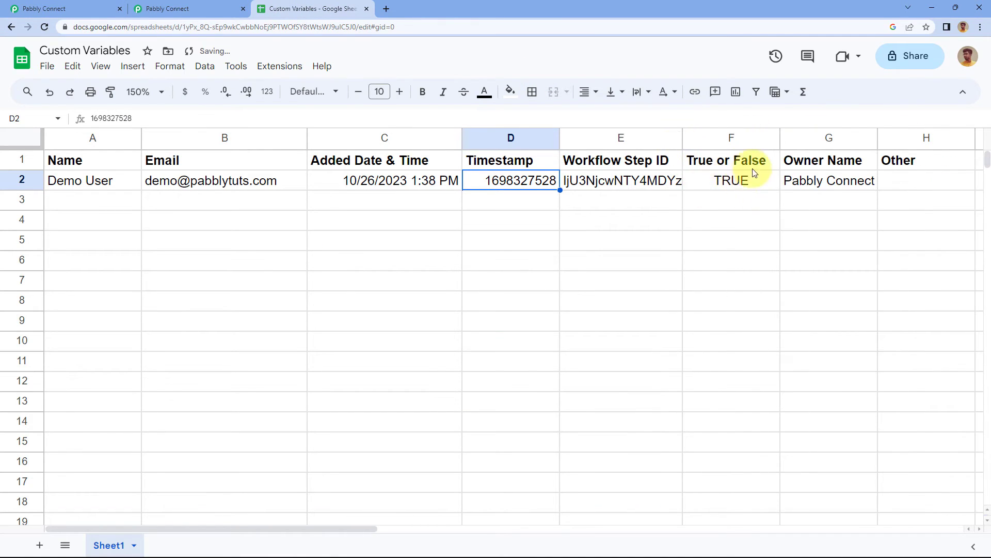
Check the workflow's True Or False variable against the sheet, and widen the Owner Name column to inspect its row 2 value.
click(51, 8)
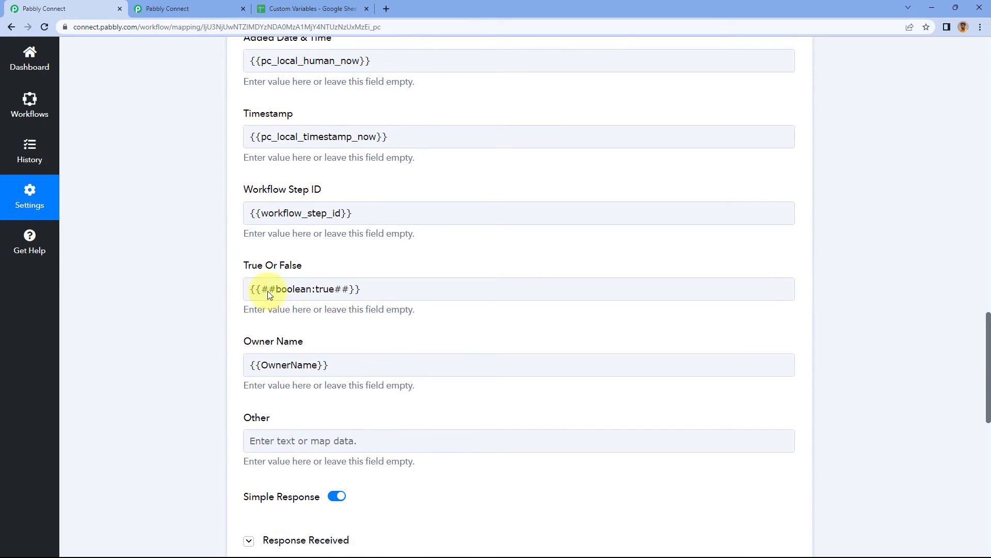
click(279, 9)
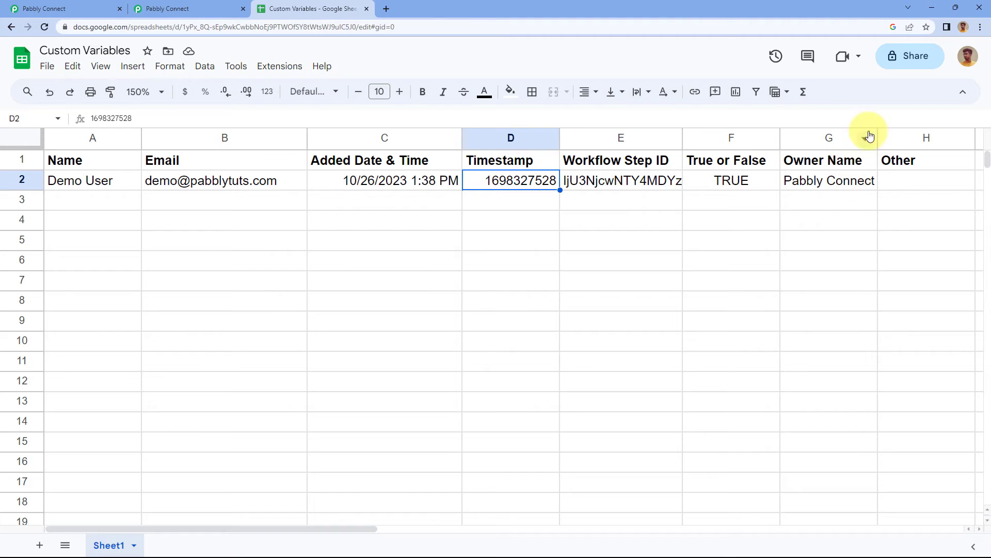
drag(878, 138, 897, 138)
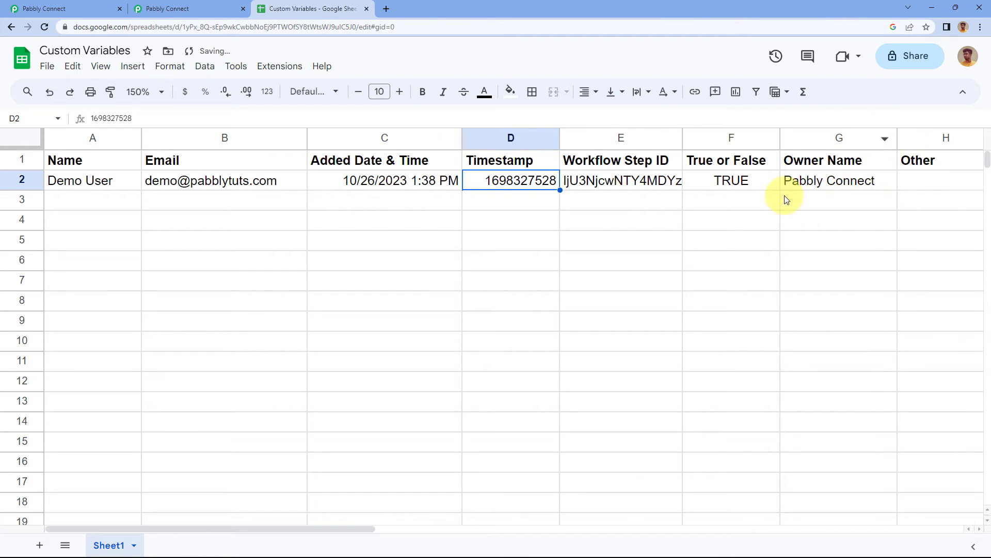
click(827, 189)
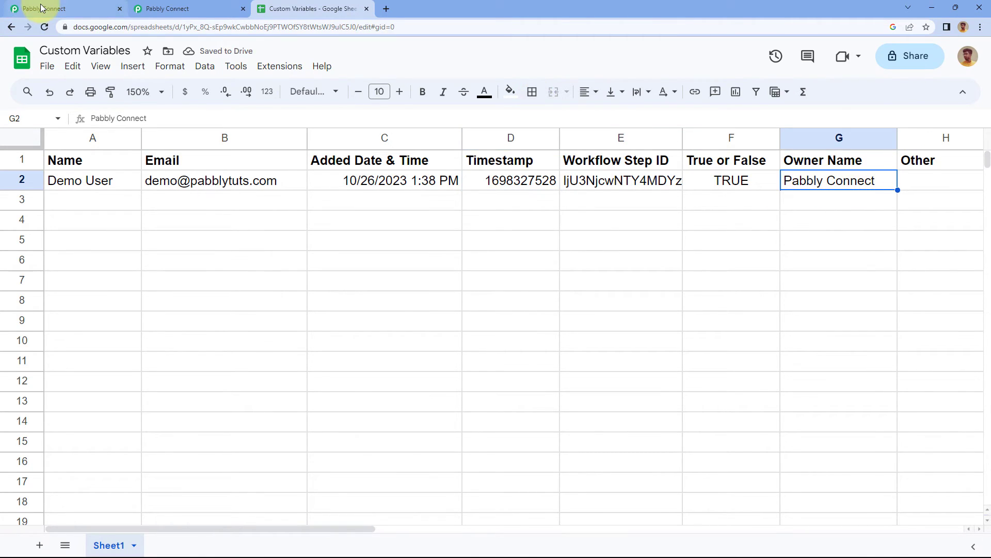
Compare the Owner Name mapping and the OwnerName custom variable with the sheet, and slightly narrow the Owner Name column.
click(45, 8)
scroll(203, 346, down, 2)
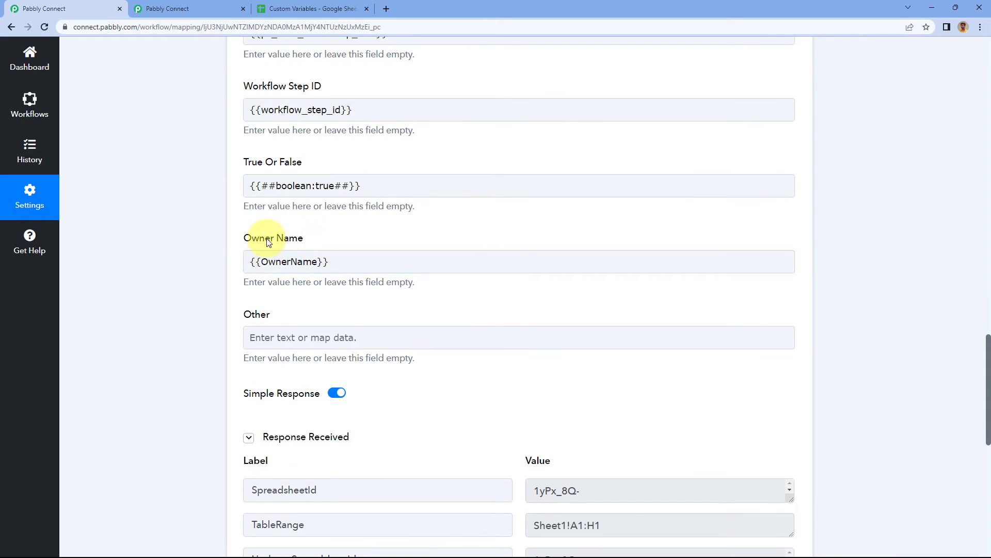
click(175, 4)
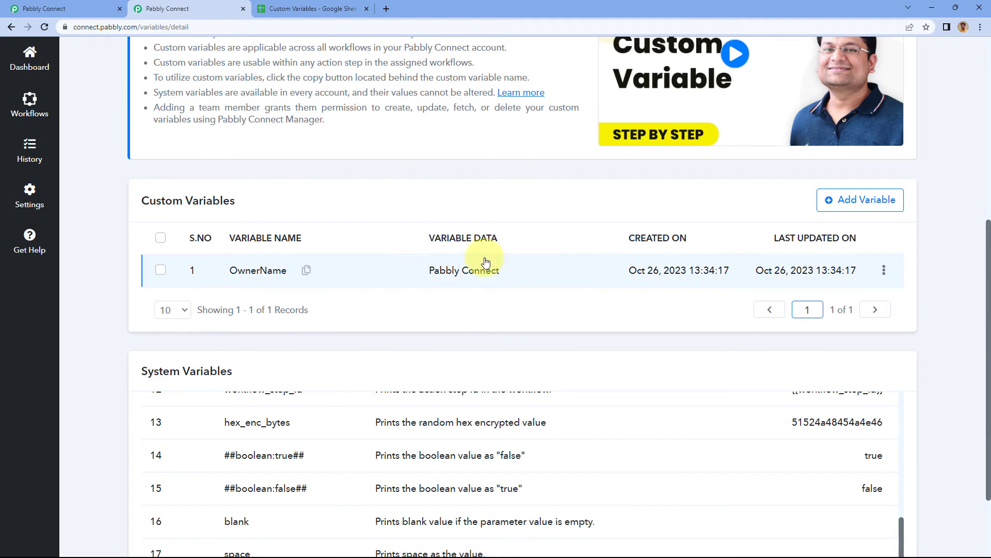
click(275, 10)
click(863, 203)
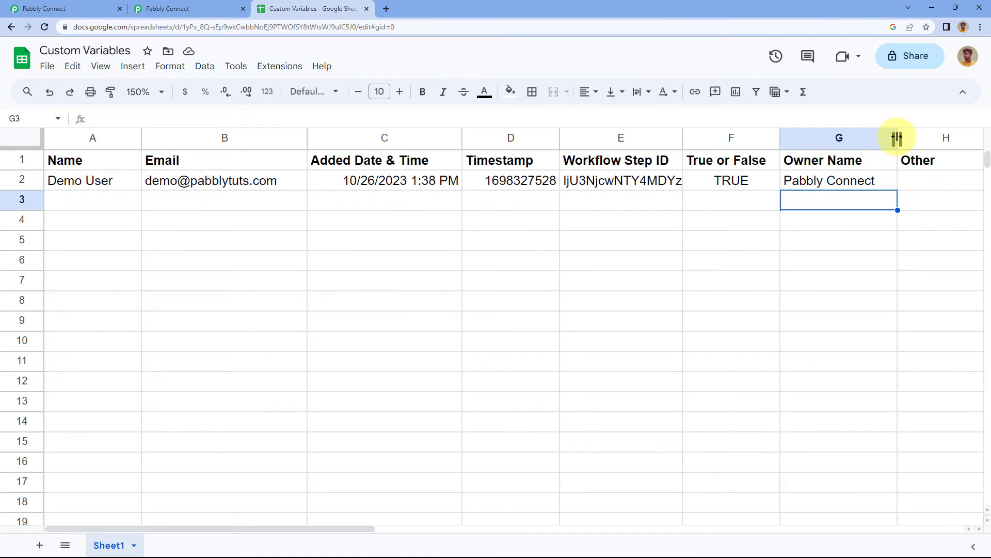
drag(897, 137, 885, 138)
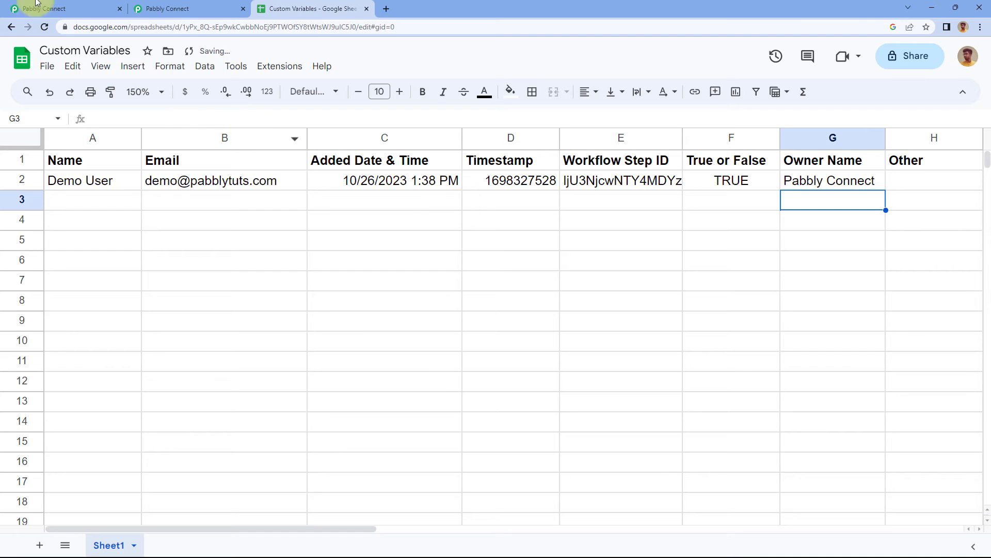
Review the Variables page, open the OwnerName custom variable for updating to view its data, and close it without saving.
click(165, 8)
scroll(310, 297, up, 1)
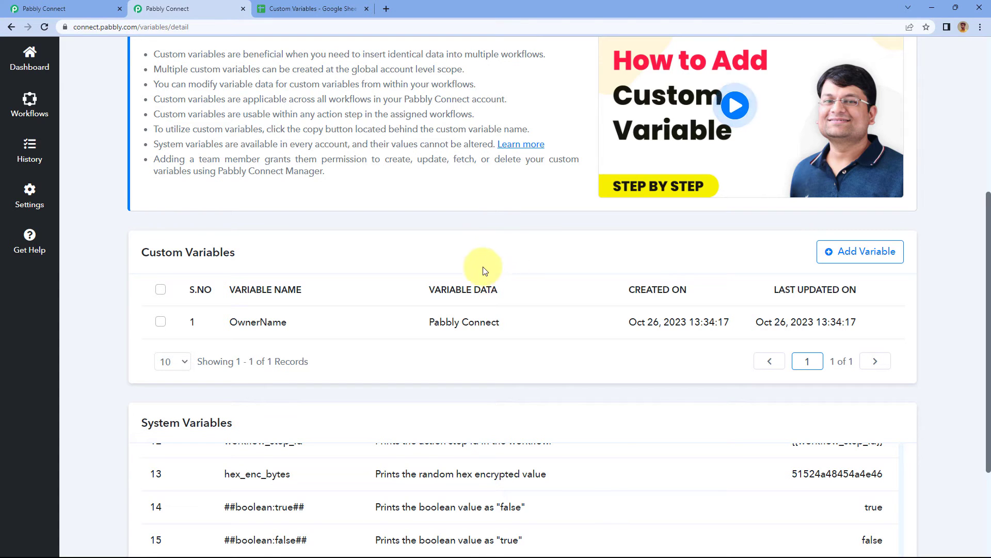
scroll(488, 261, up, 5)
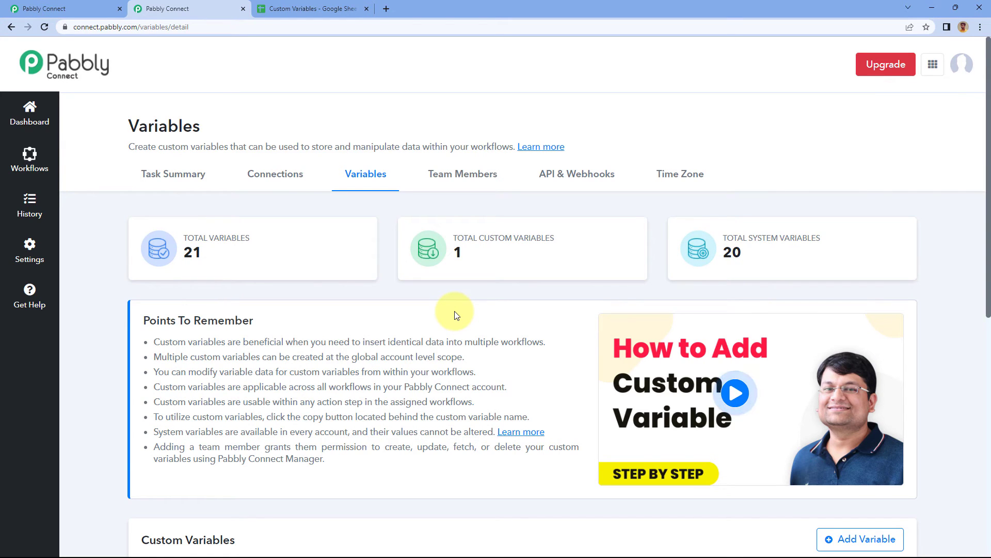
scroll(460, 361, down, 5)
mouse_move(803, 303)
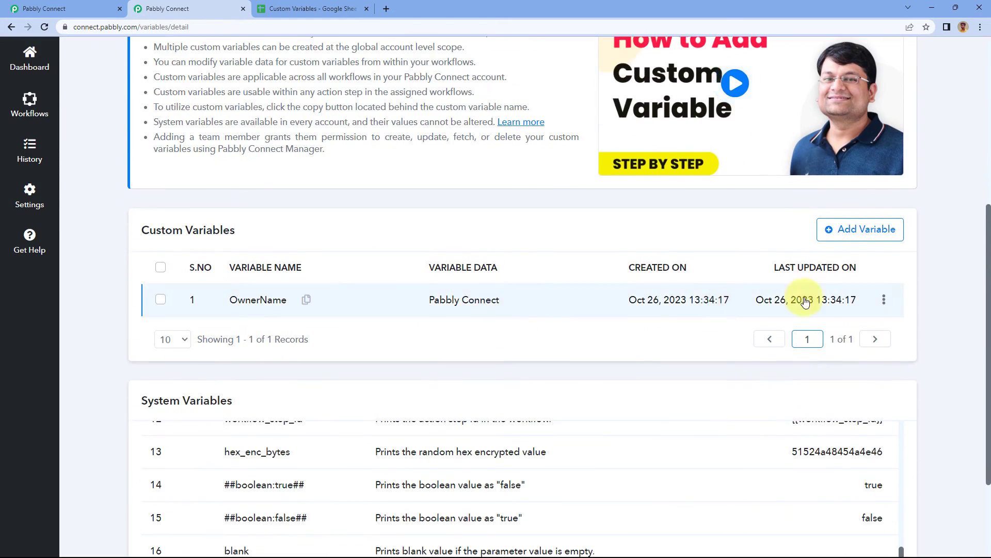
click(885, 303)
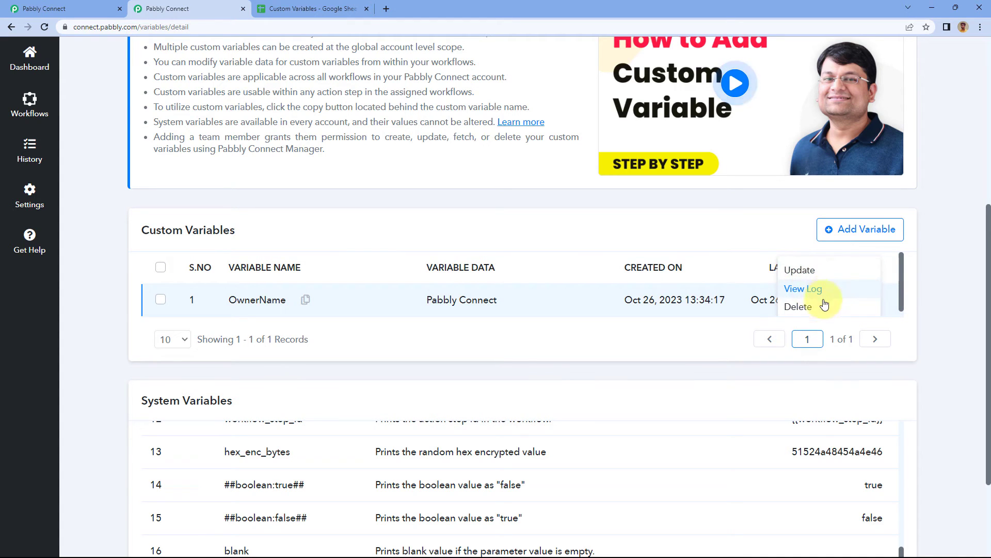
click(800, 270)
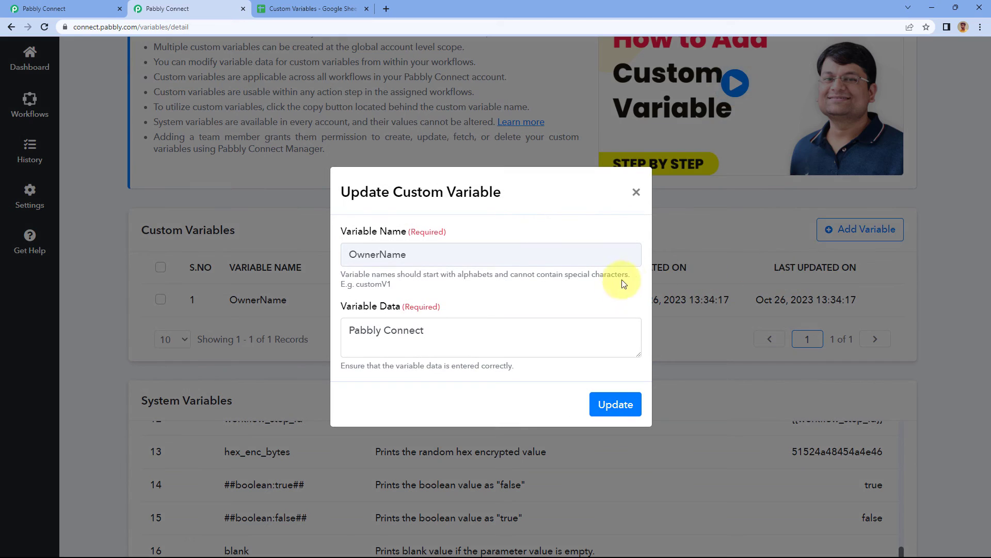
click(432, 329)
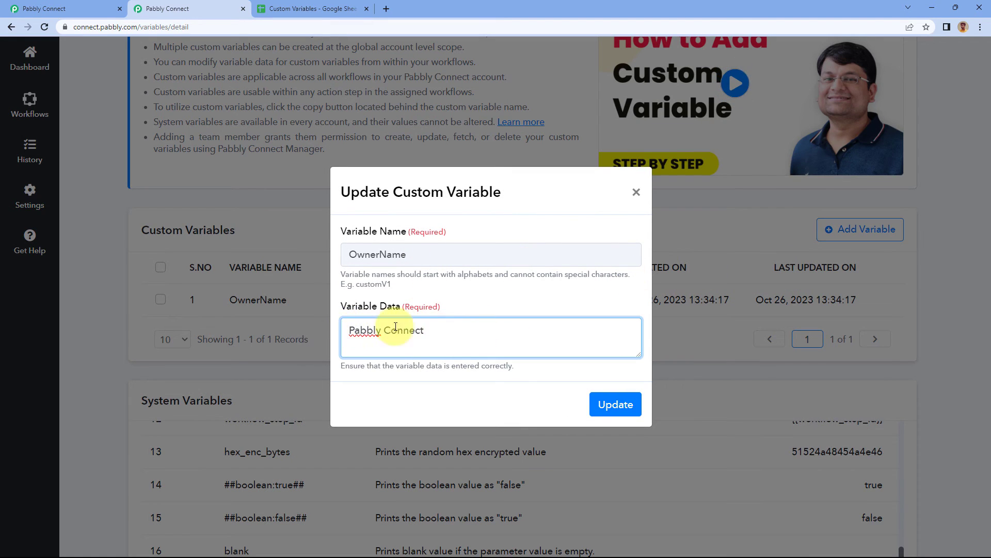
click(635, 192)
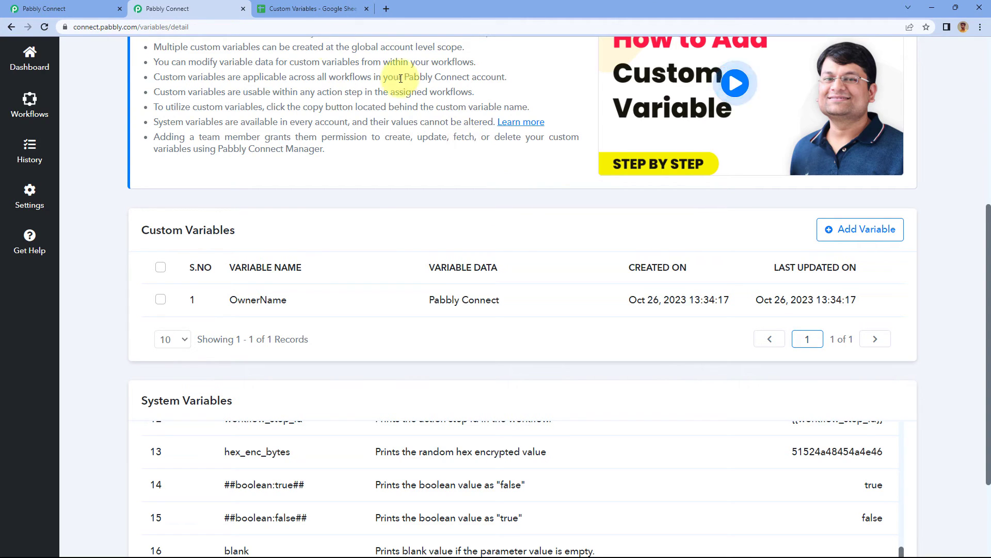
Add a new action step after the Google Sheets action in the workflow and choose Pabbly Connect Manager as its app.
click(52, 9)
scroll(209, 255, down, 9)
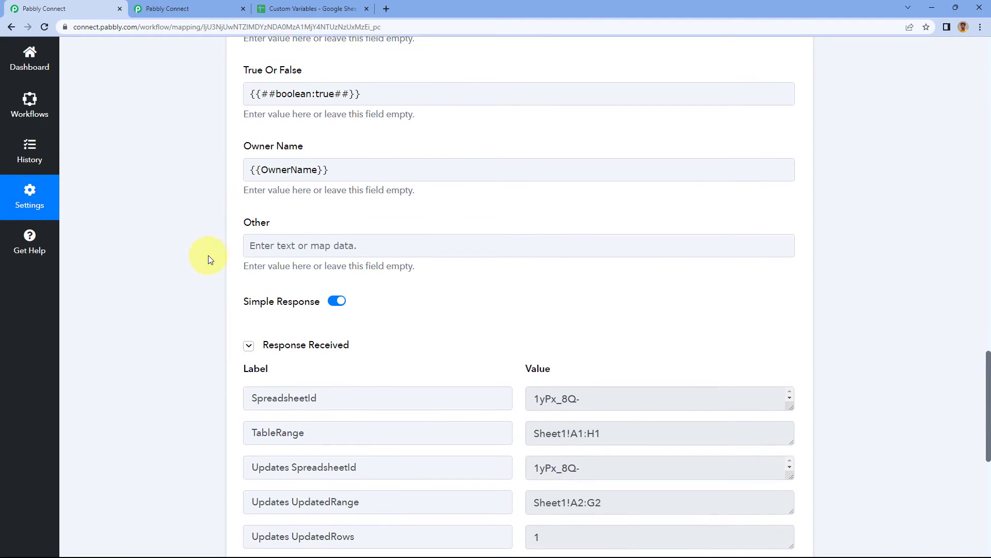
scroll(197, 256, down, 1)
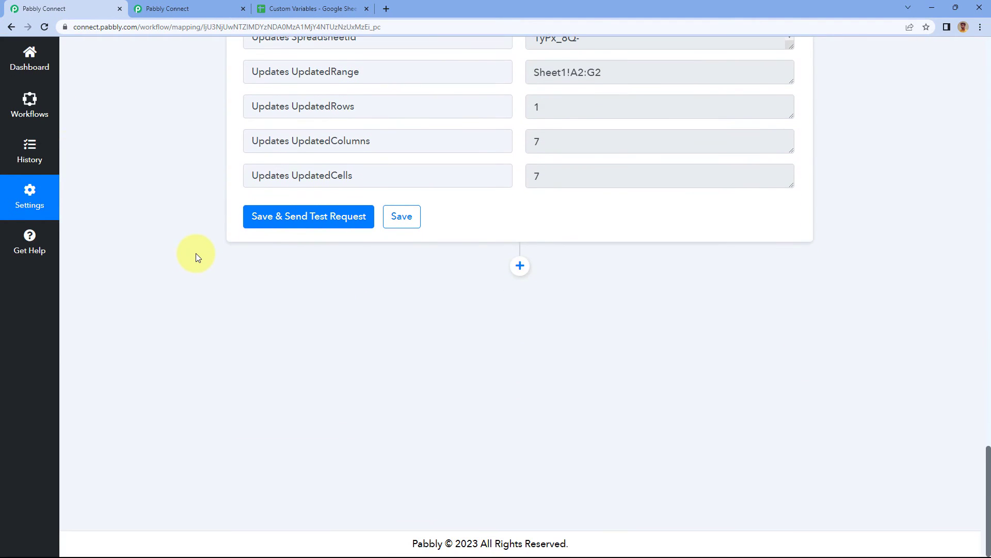
click(526, 275)
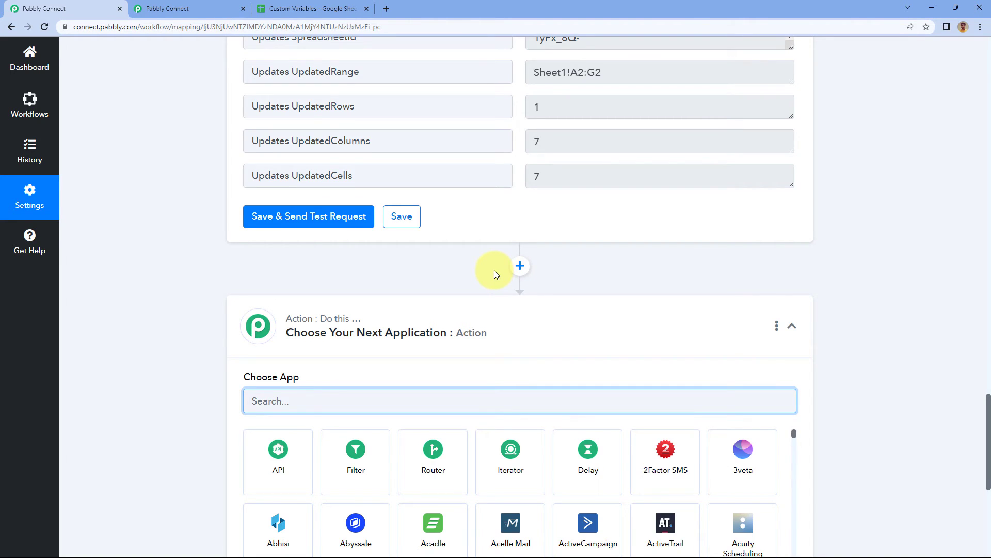
scroll(494, 270, down, 4)
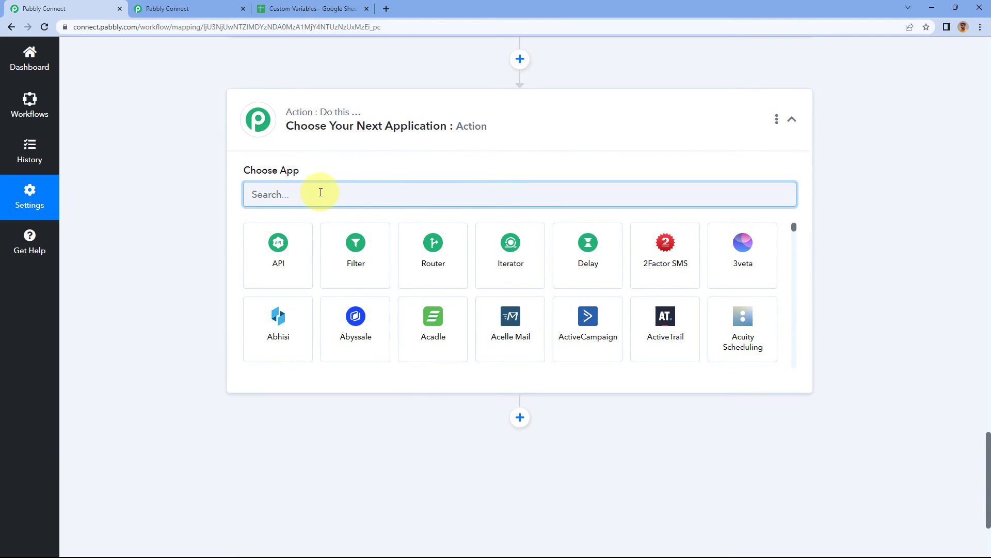
text(Pabbly )
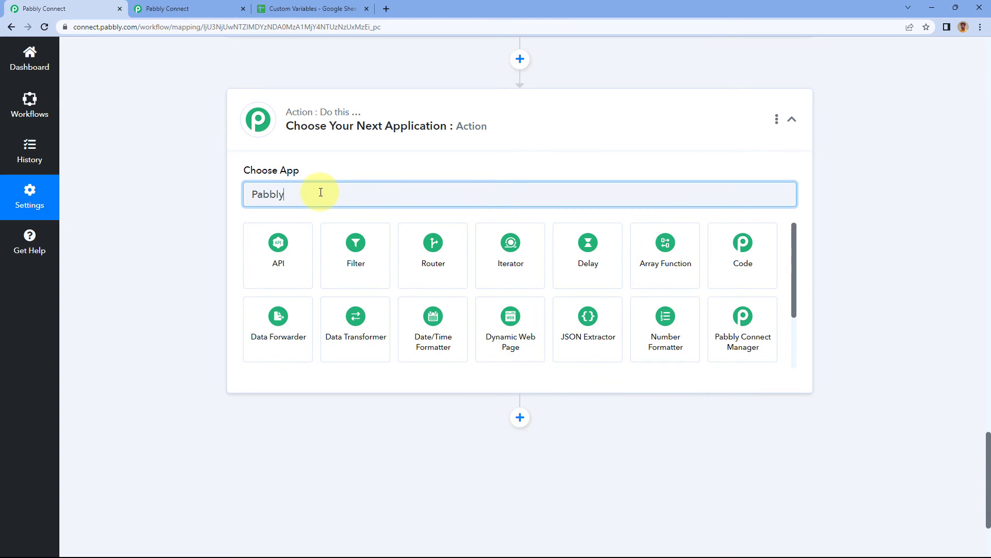
text(C)
click(295, 246)
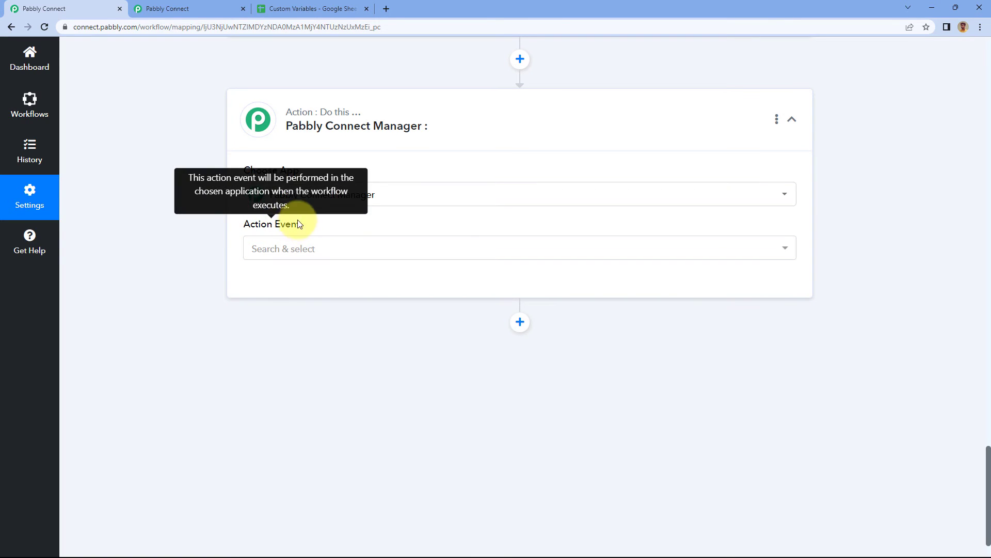
Set the action event to Create/Update Custom Variable and start adding a new Pabbly Connect Manager connection.
click(318, 257)
scroll(199, 264, down, 2)
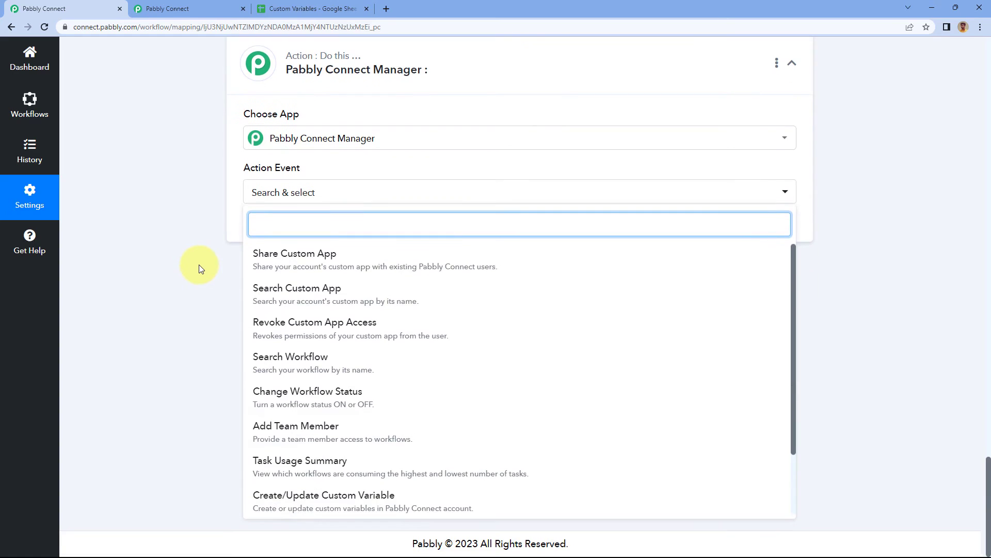
scroll(357, 372, down, 2)
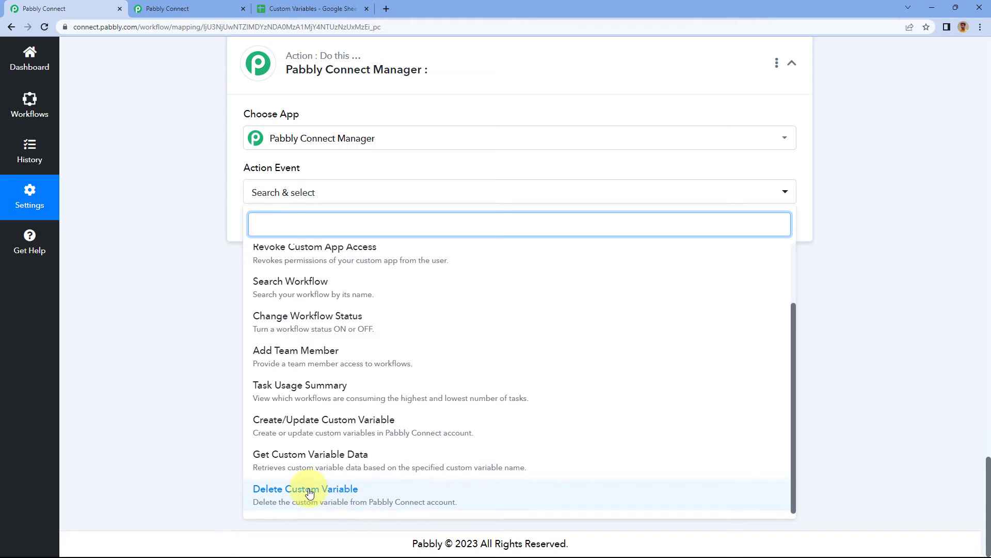
click(346, 432)
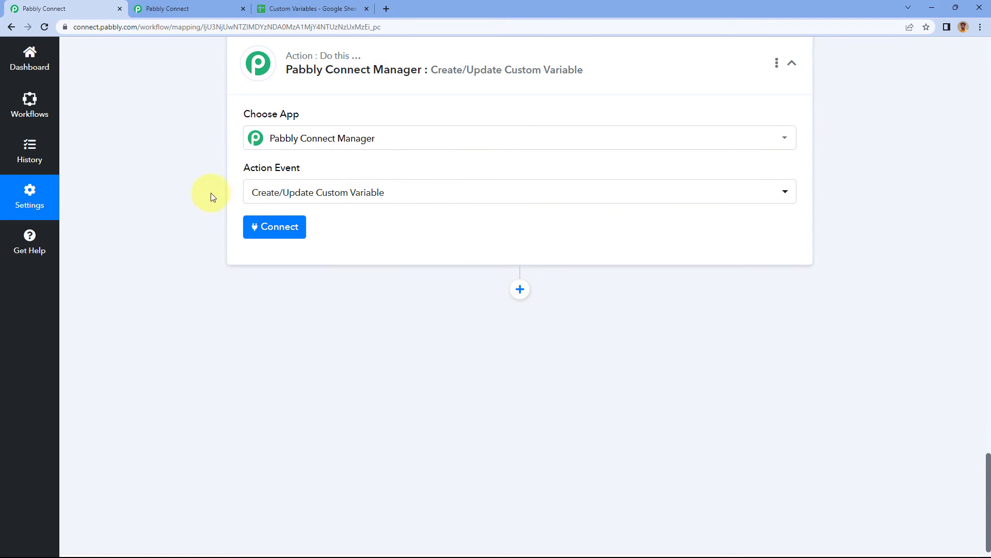
click(278, 234)
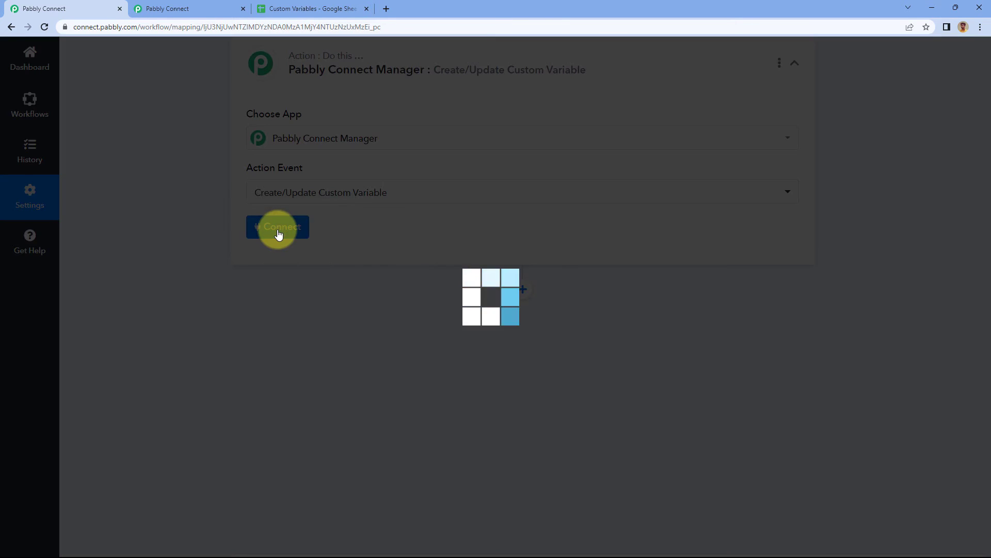
click(458, 163)
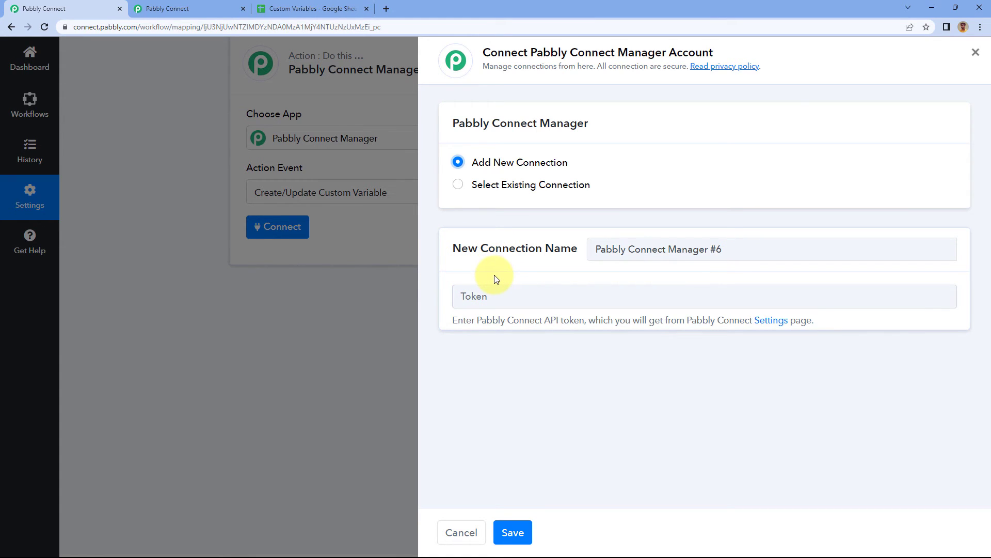
Copy the Pabbly Connect API token from the API & Webhooks settings page.
click(218, 4)
scroll(460, 213, up, 5)
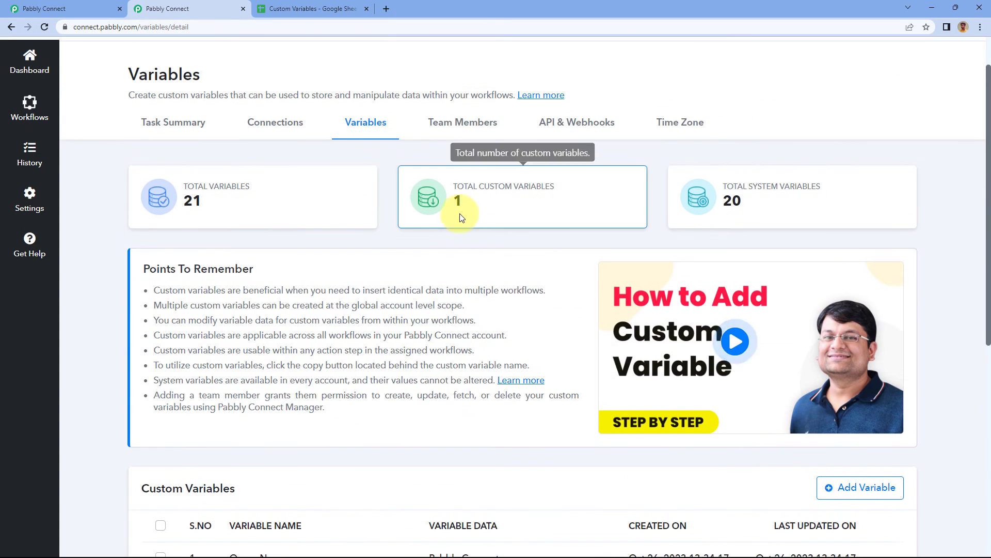
scroll(460, 212, up, 1)
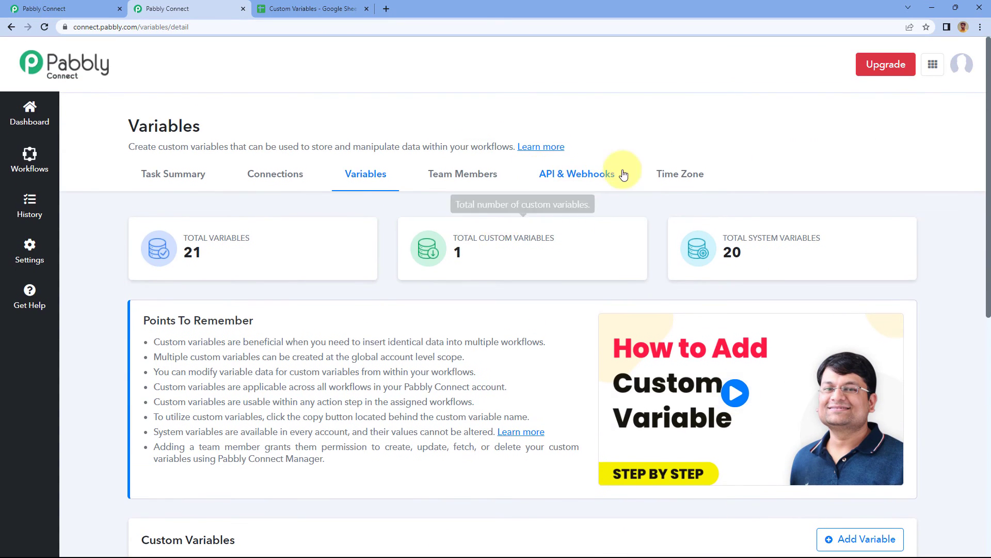
click(575, 181)
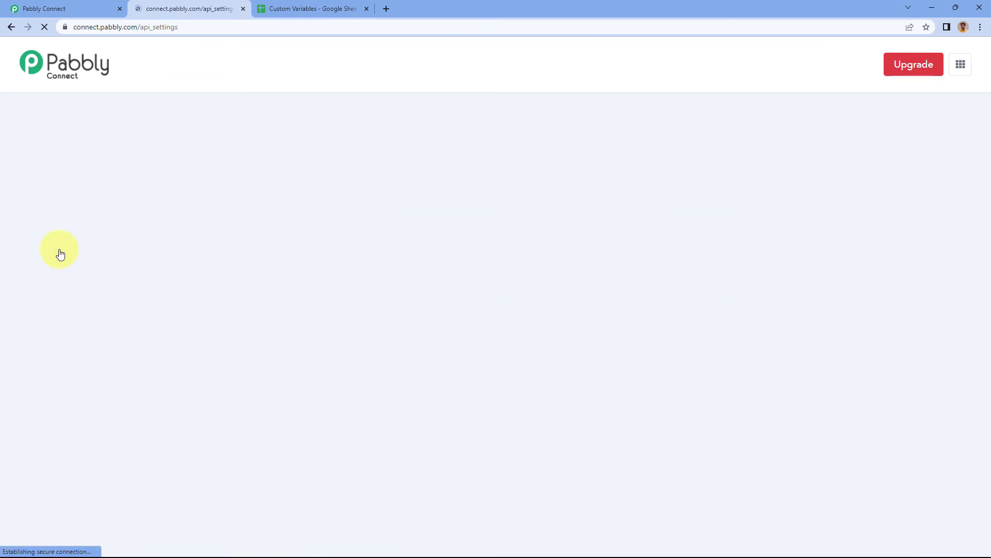
click(472, 295)
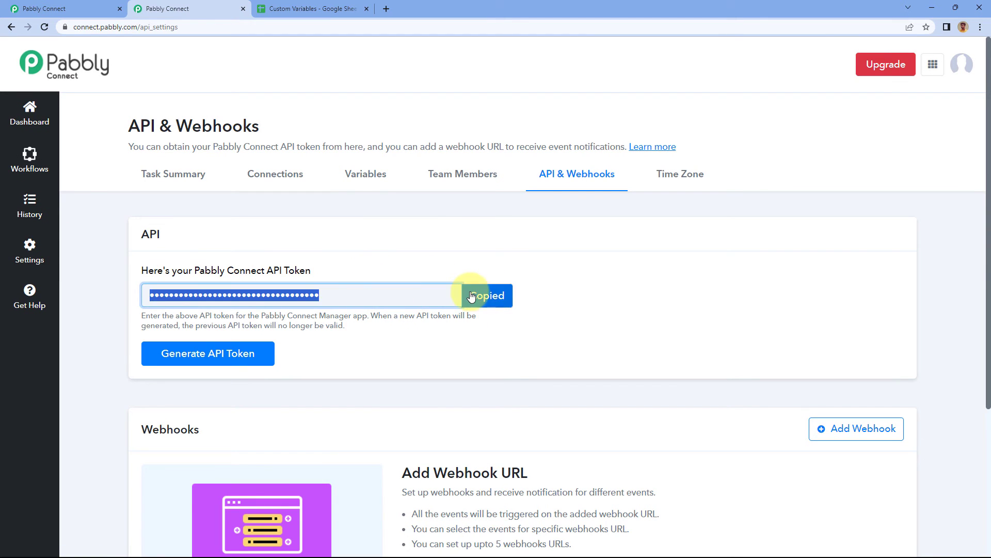
Paste the API token into the new Pabbly Connect Manager connection in the workflow and save the connection.
click(83, 9)
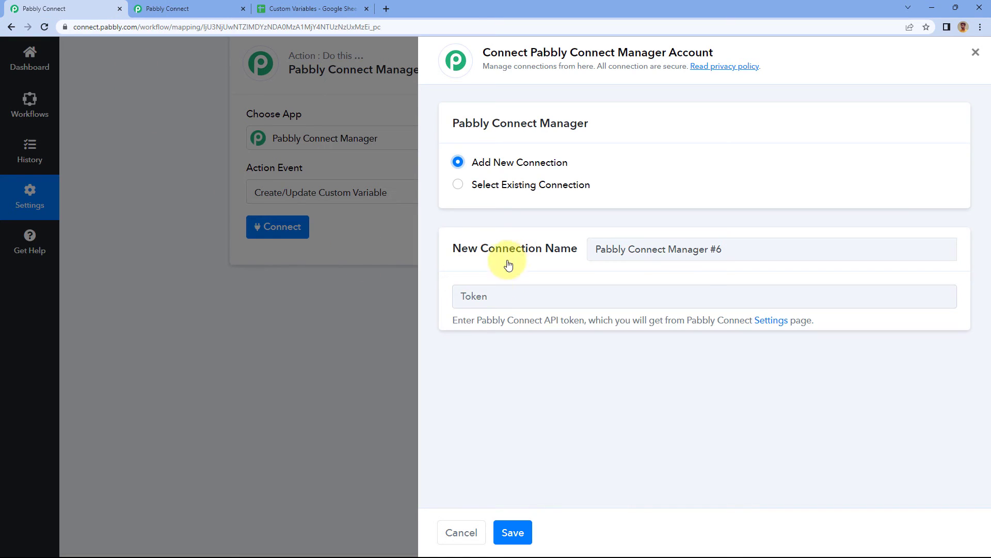
click(496, 305)
right_click(496, 308)
click(511, 378)
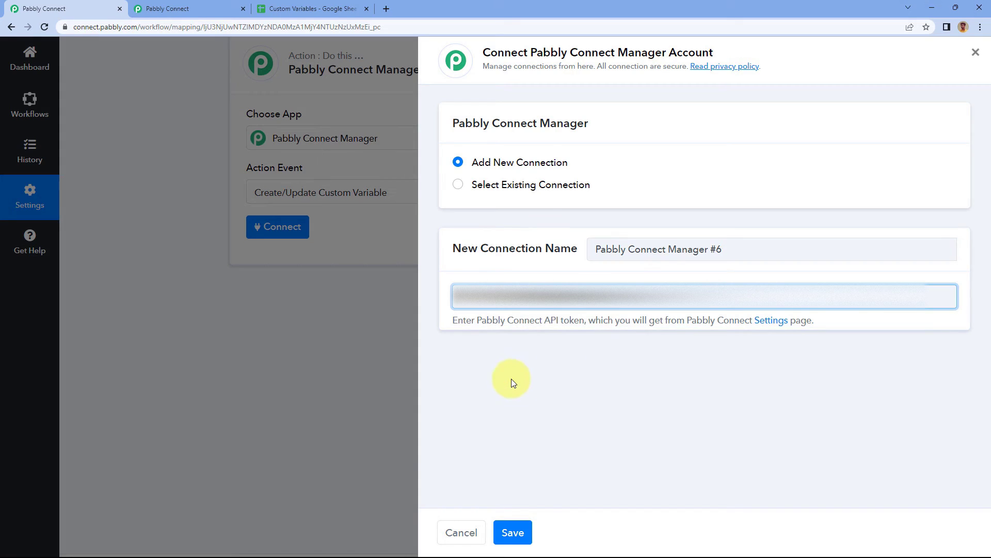
click(515, 531)
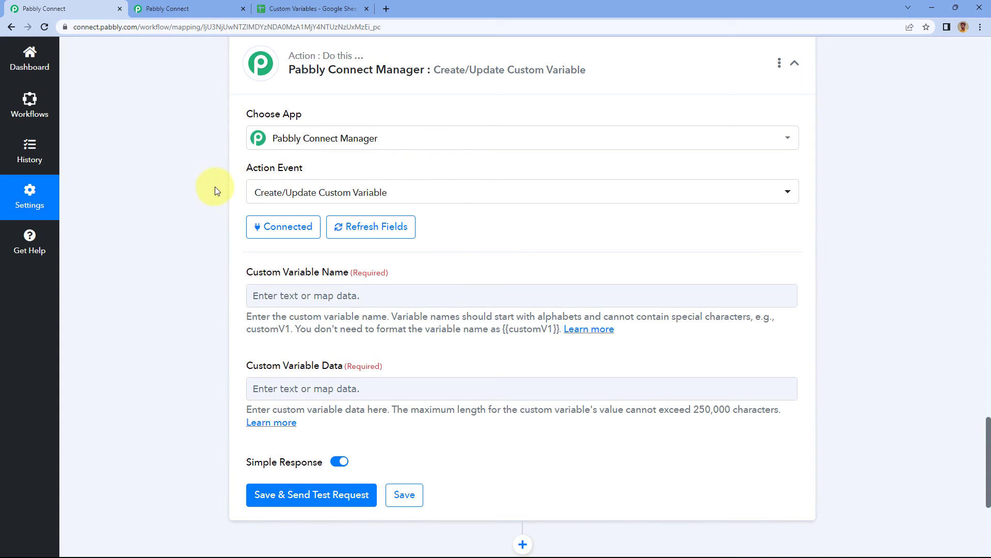
Name the custom variable CustomerEmail in the action and reopen the Variables settings page in the other browser tab before returning.
scroll(215, 188, down, 2)
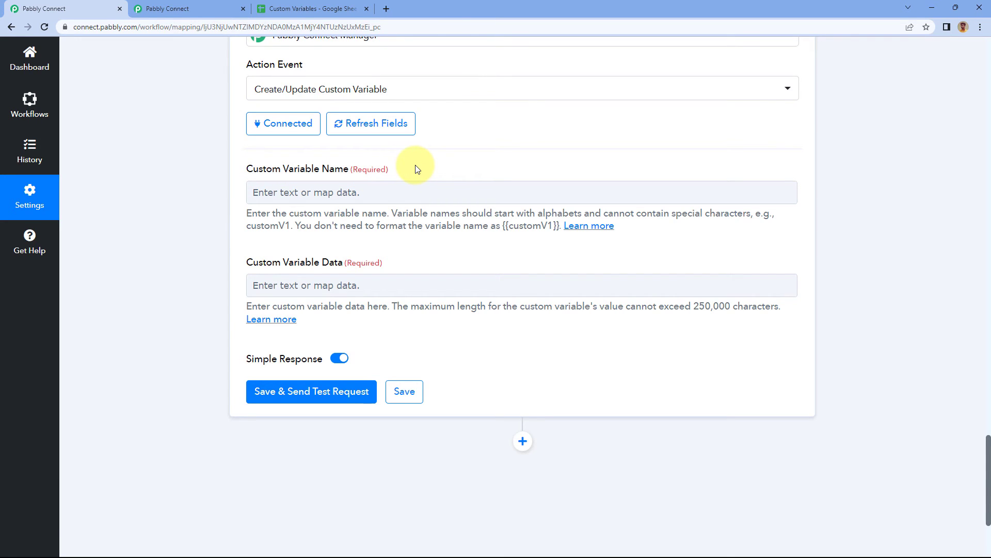
click(366, 194)
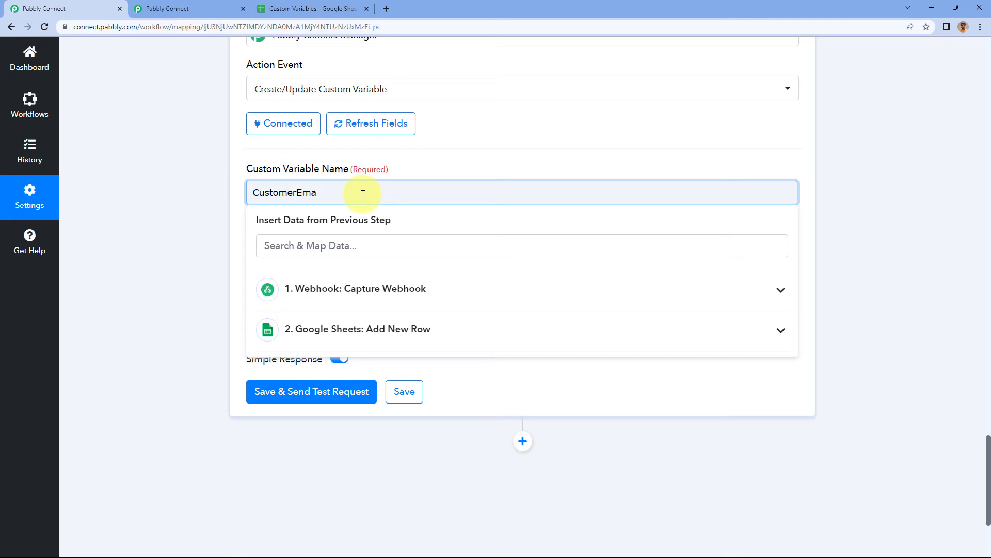
click(267, 167)
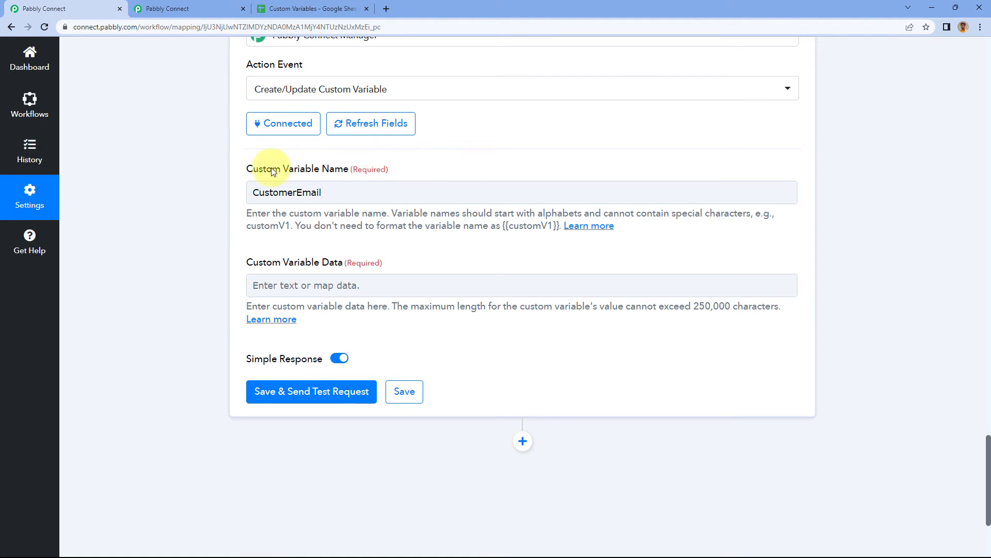
click(191, 9)
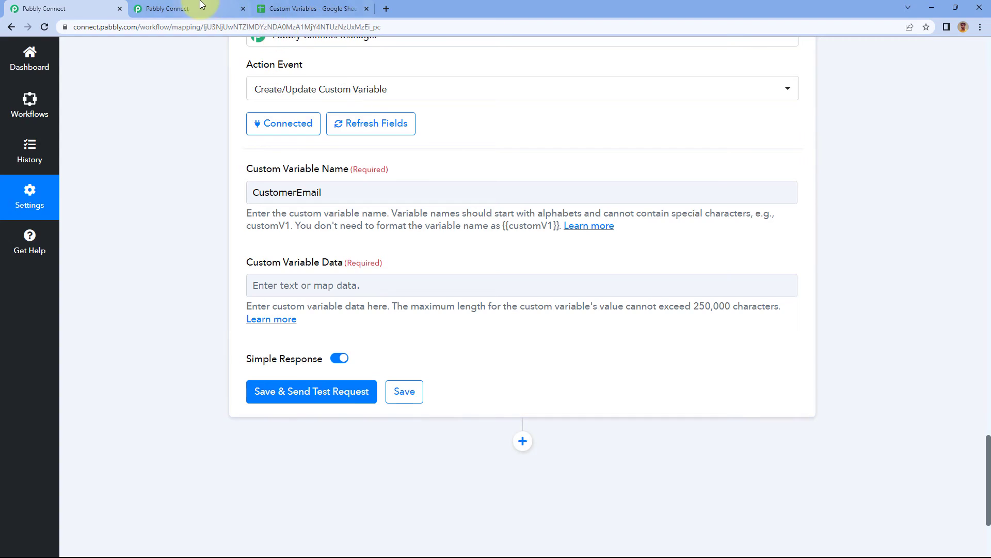
click(87, 8)
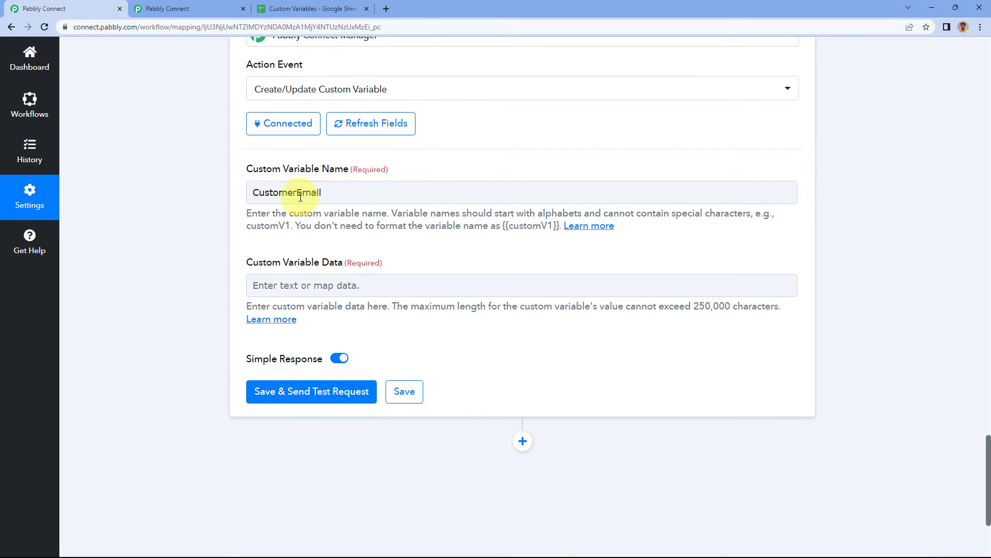
Map the webhook's Email value to the Custom Variable Data and save the action with a test request.
scroll(341, 202, down, 1)
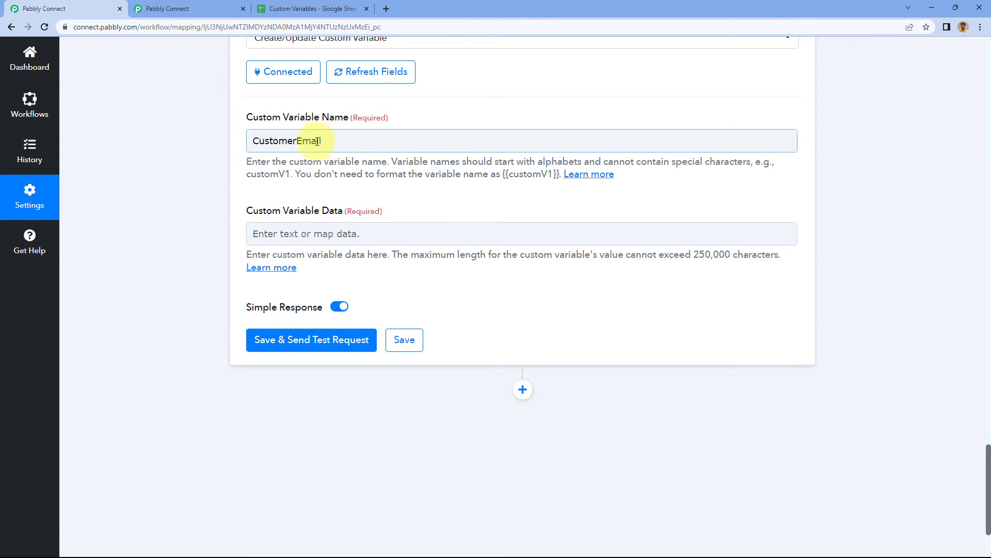
click(269, 234)
scroll(199, 248, down, 1)
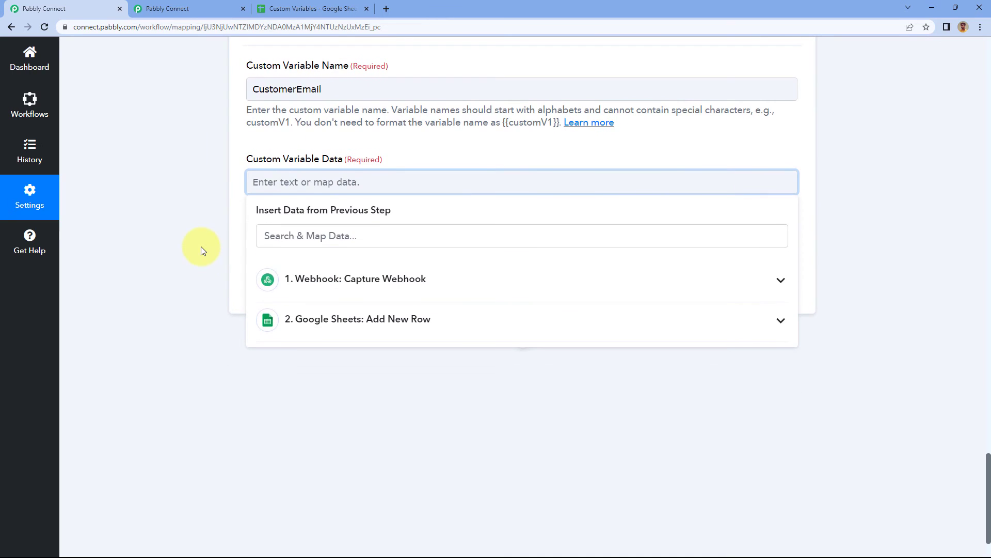
click(312, 282)
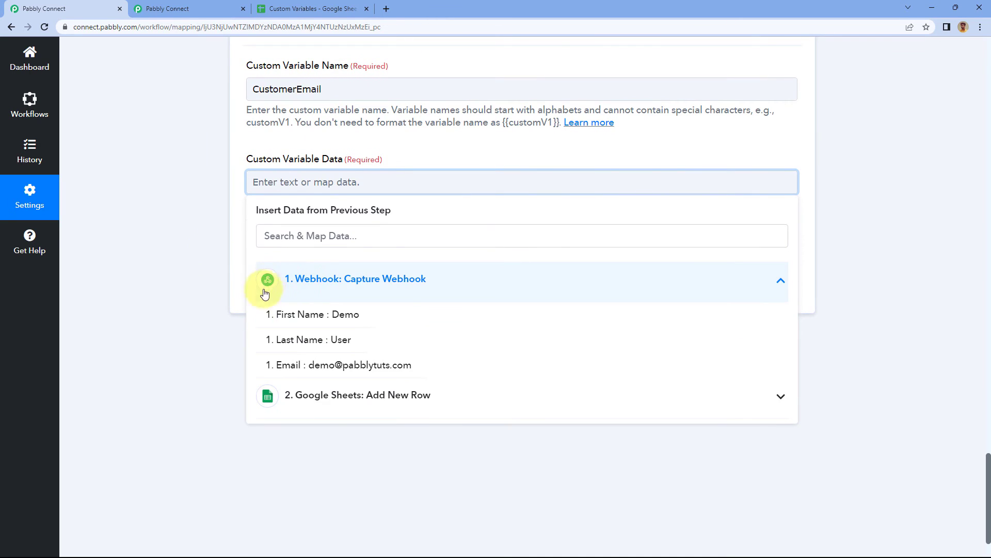
click(322, 369)
click(287, 150)
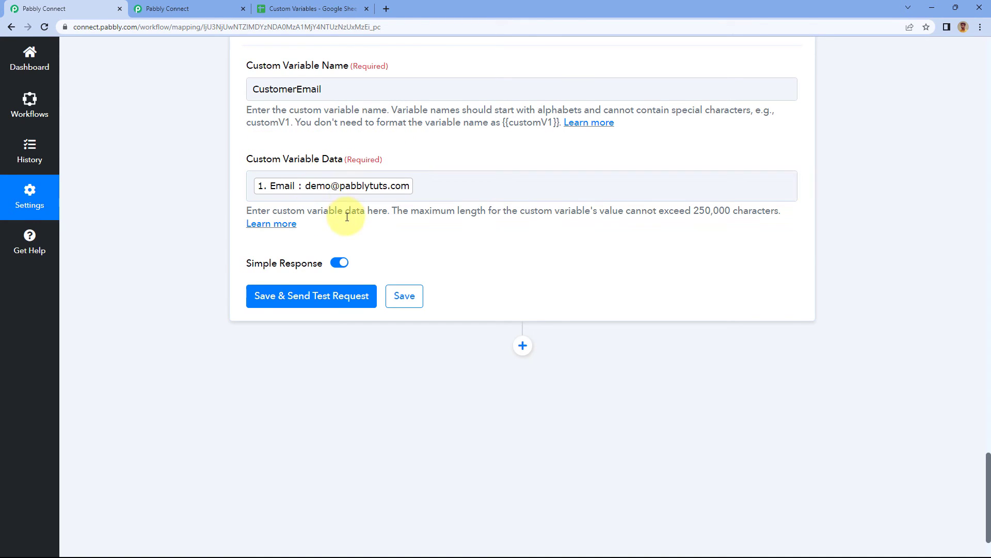
click(318, 300)
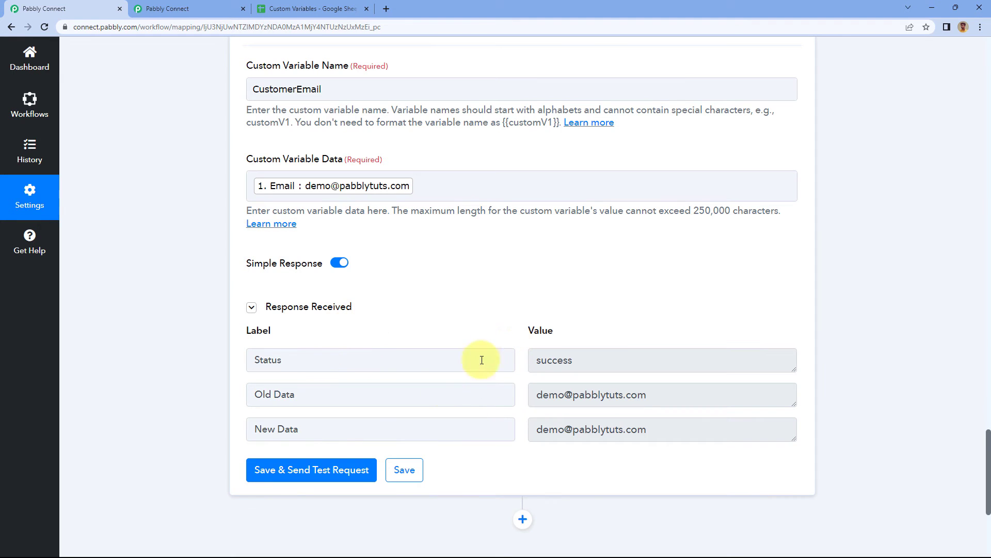
Reload the Variables page and compare the CustomerEmail custom variable's name and data with the workflow action.
click(269, 88)
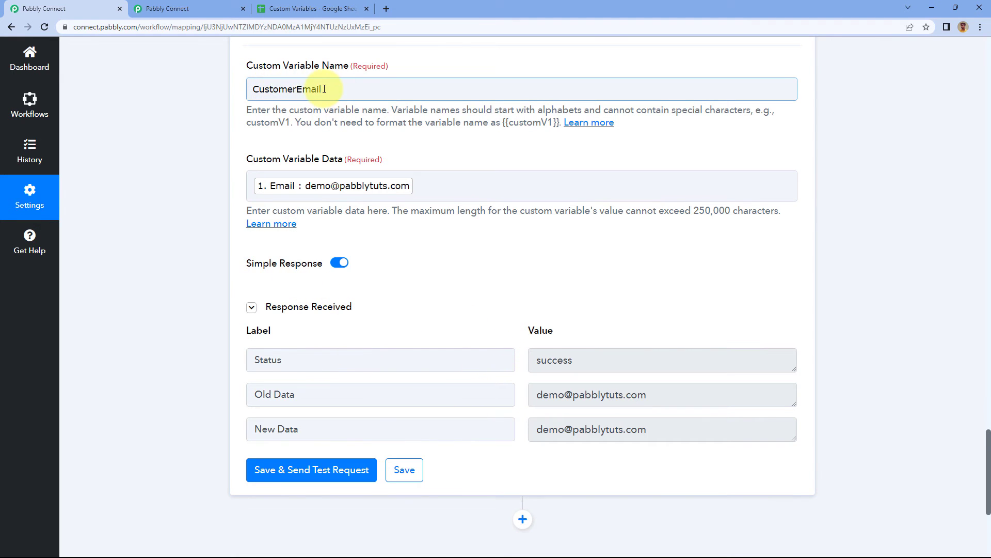
click(369, 135)
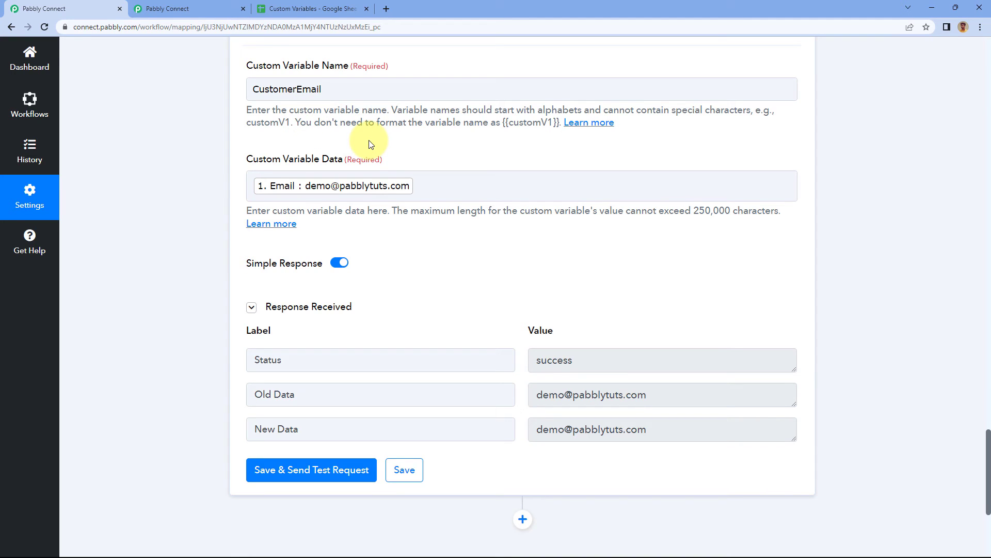
click(191, 9)
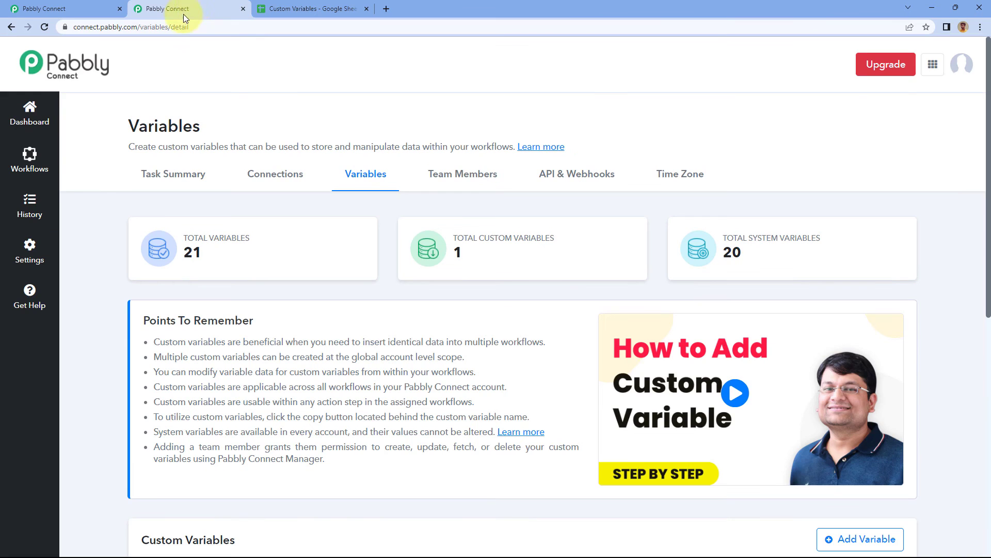
scroll(257, 243, down, 1)
scroll(258, 243, down, 5)
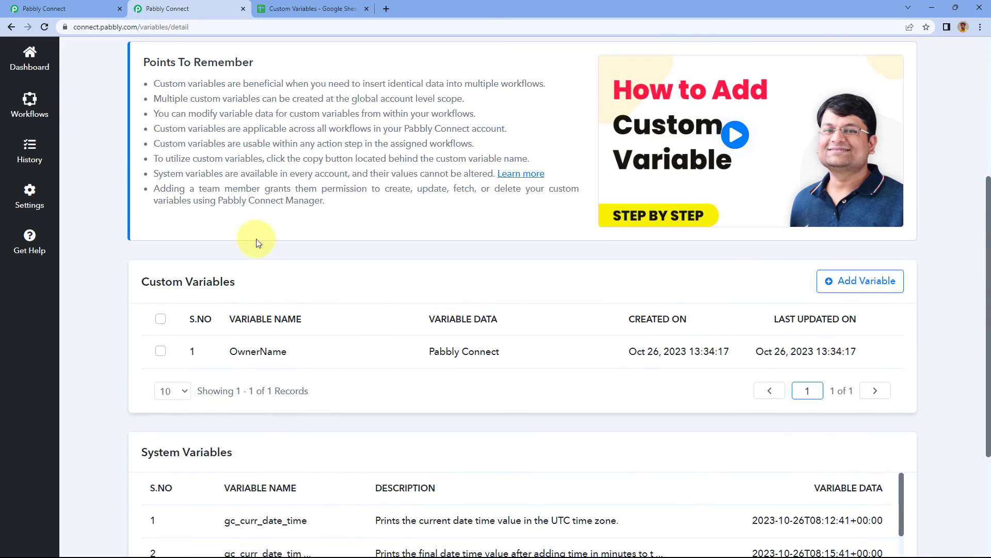
click(44, 27)
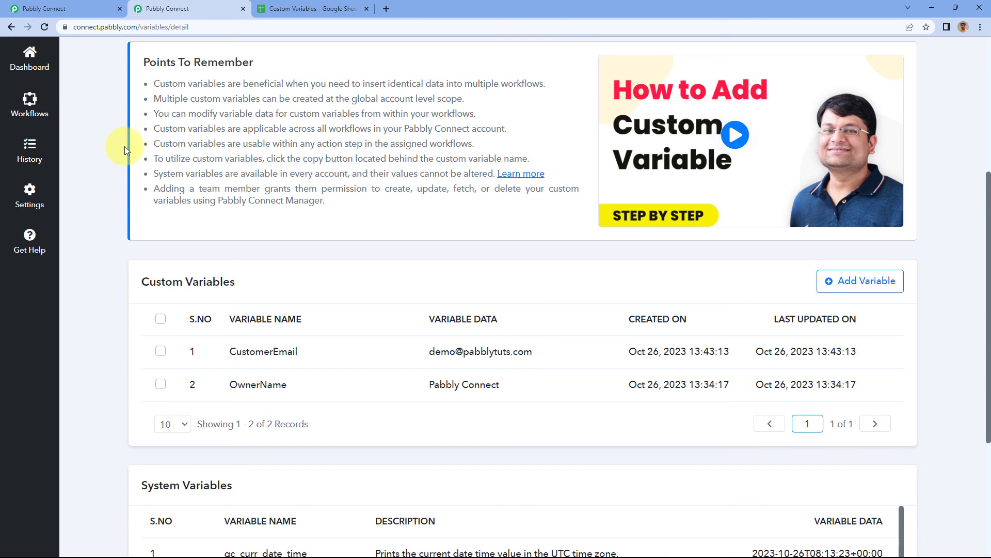
scroll(249, 342, down, 1)
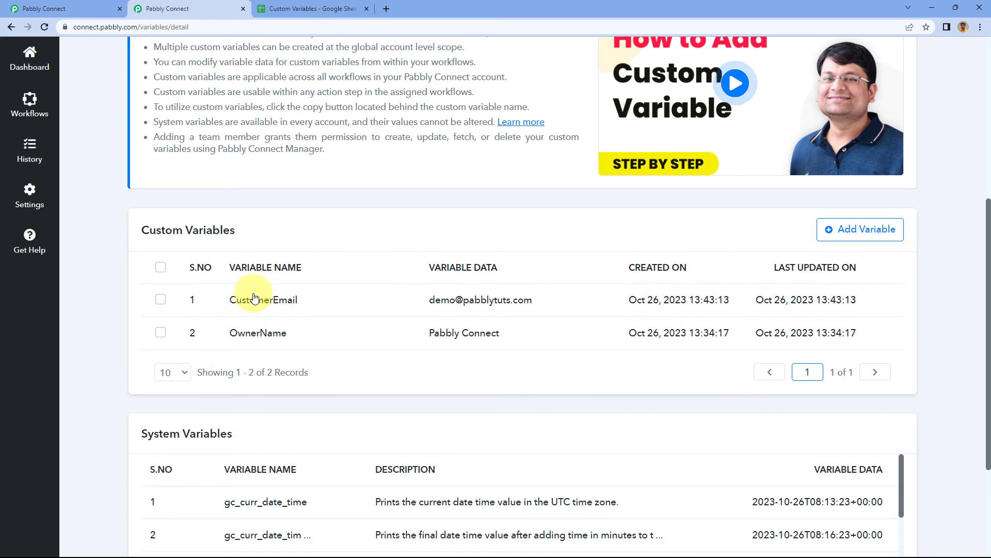
click(52, 8)
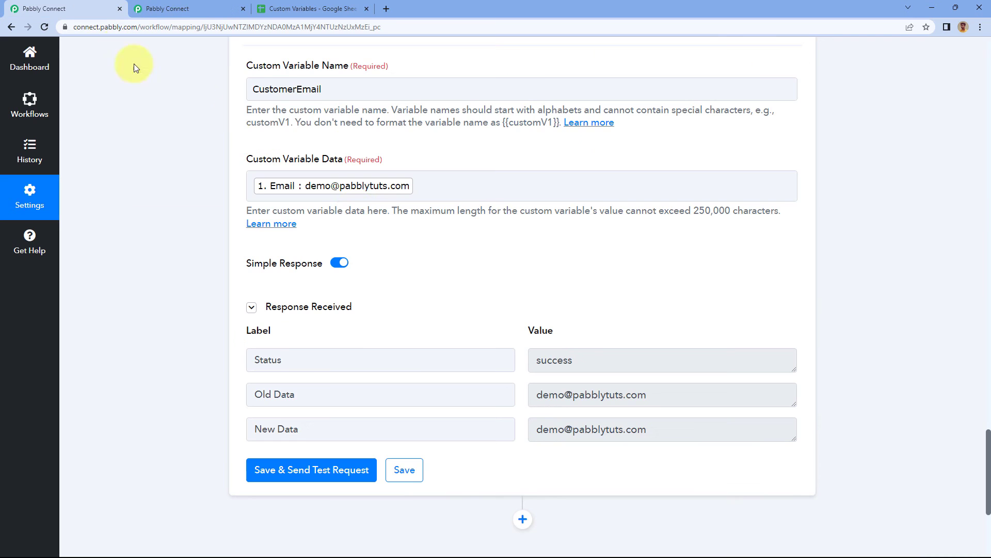
click(218, 8)
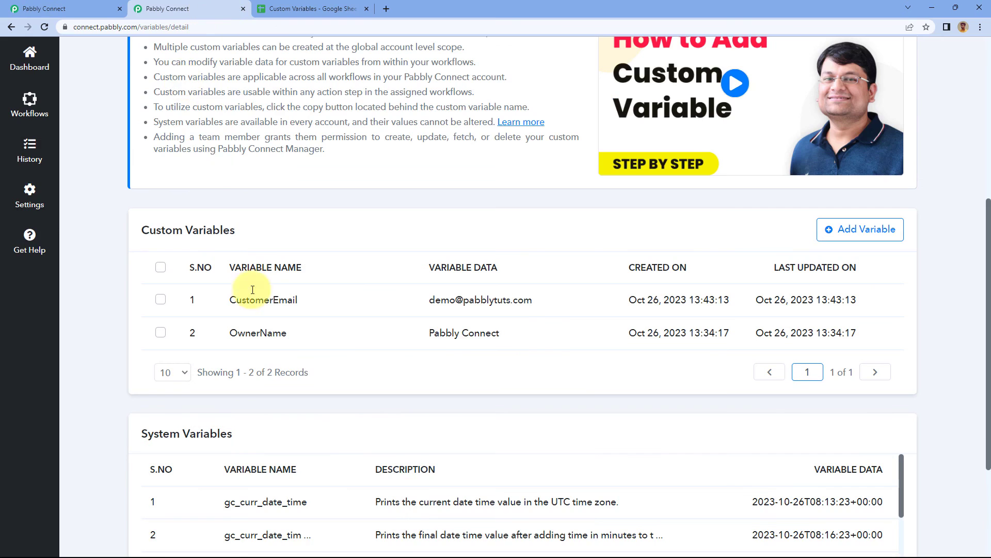
drag(432, 300, 550, 307)
click(90, 8)
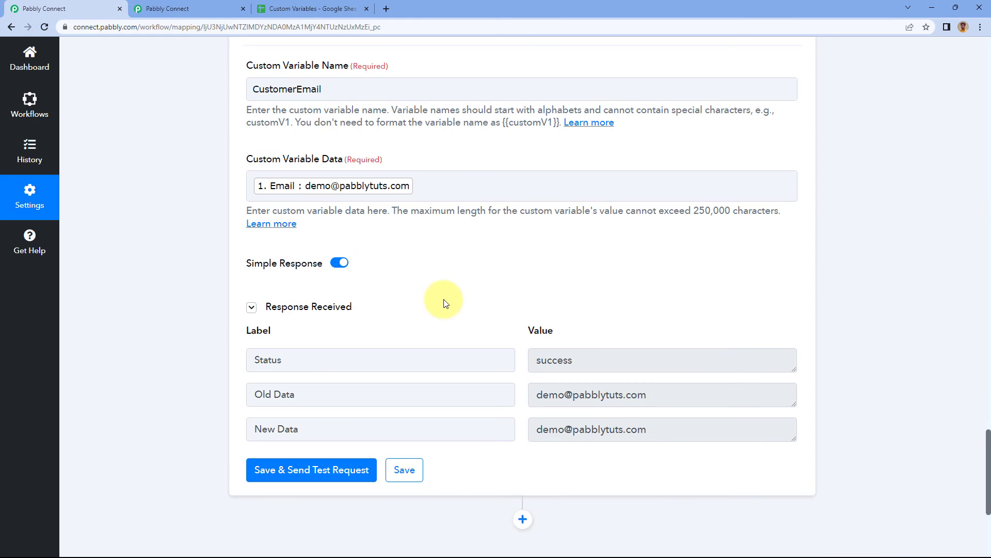
click(357, 190)
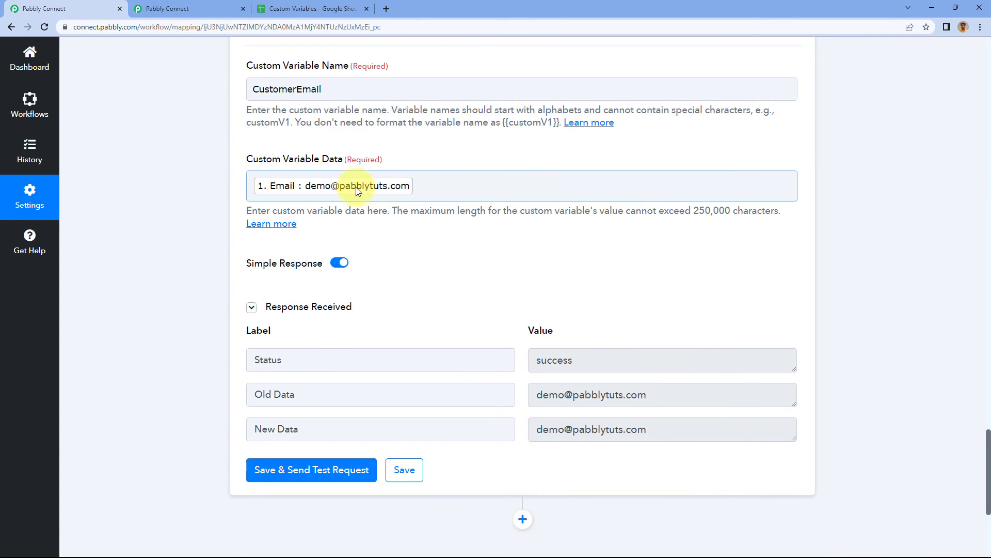
click(442, 190)
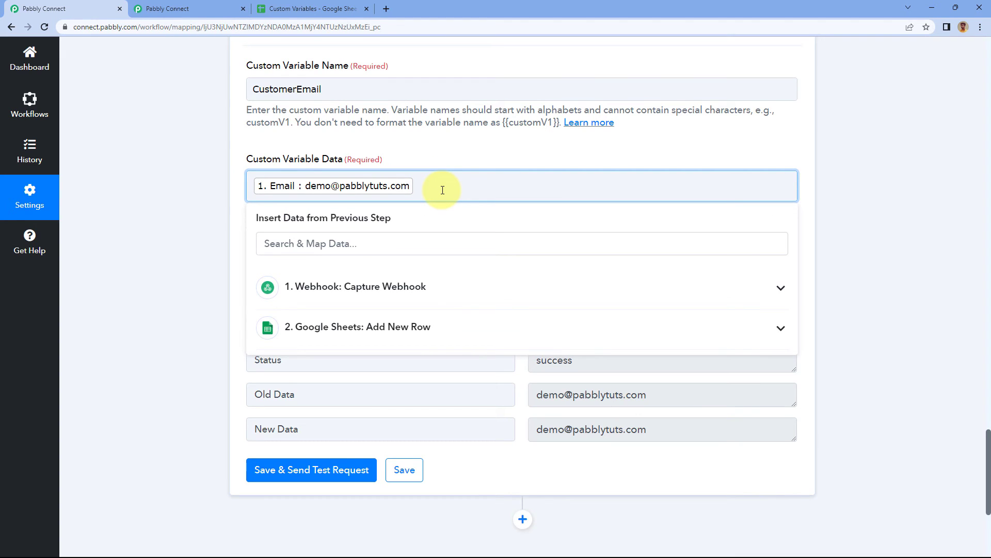
key(BackSpace)
key(BackSpace)
key(BackSpace)
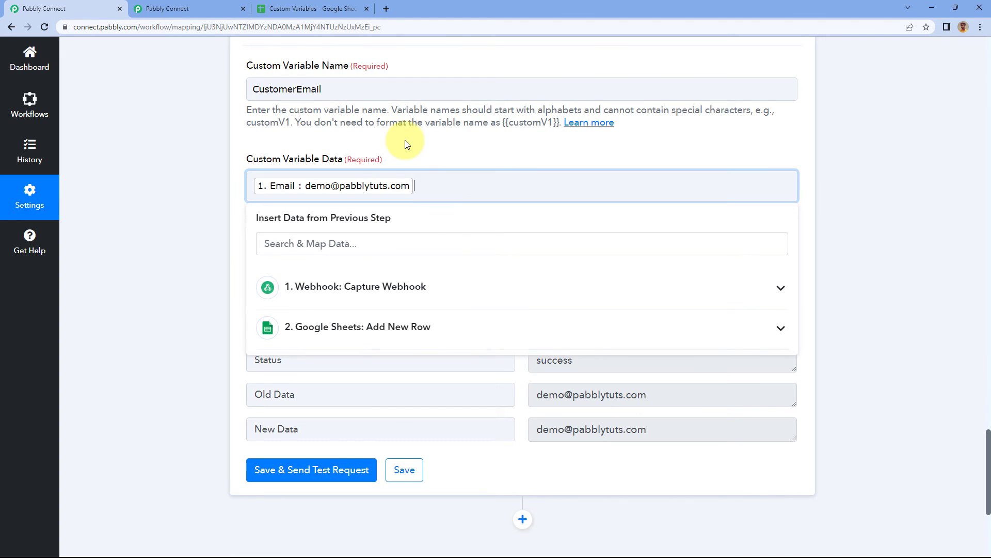
click(408, 144)
scroll(198, 127, up, 1)
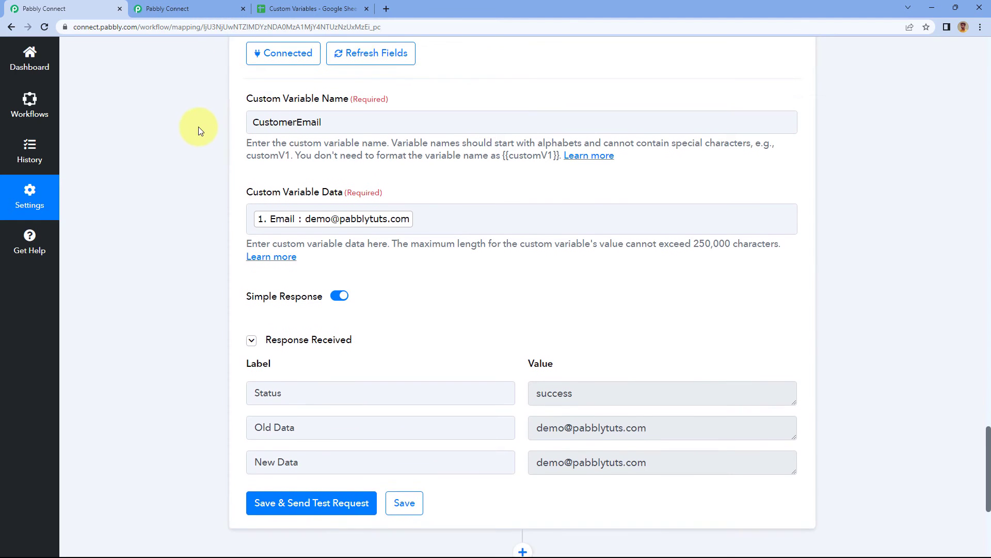
Check CustomerEmail's stored data on the Variables page, and replace the action's mapped variable data with a dummy email address.
click(177, 9)
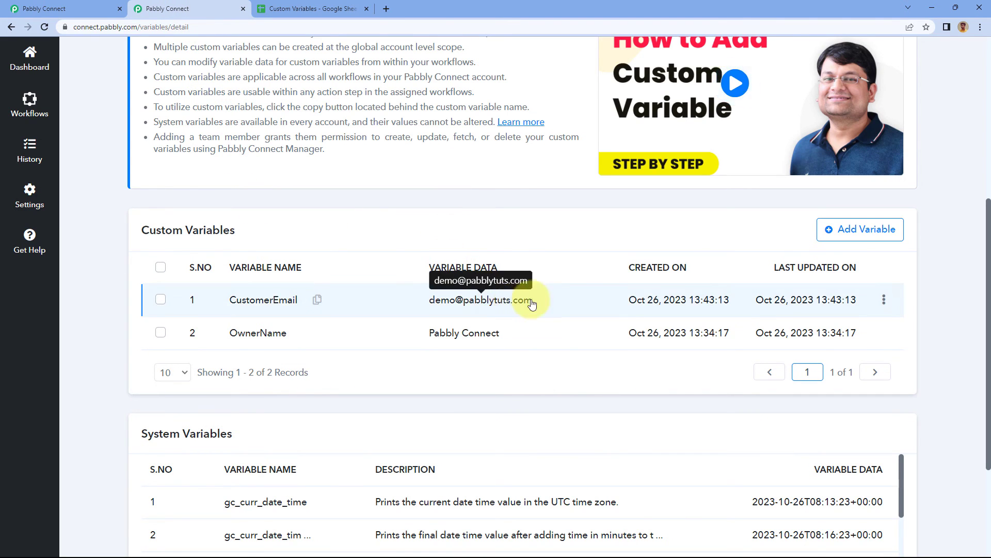
click(87, 10)
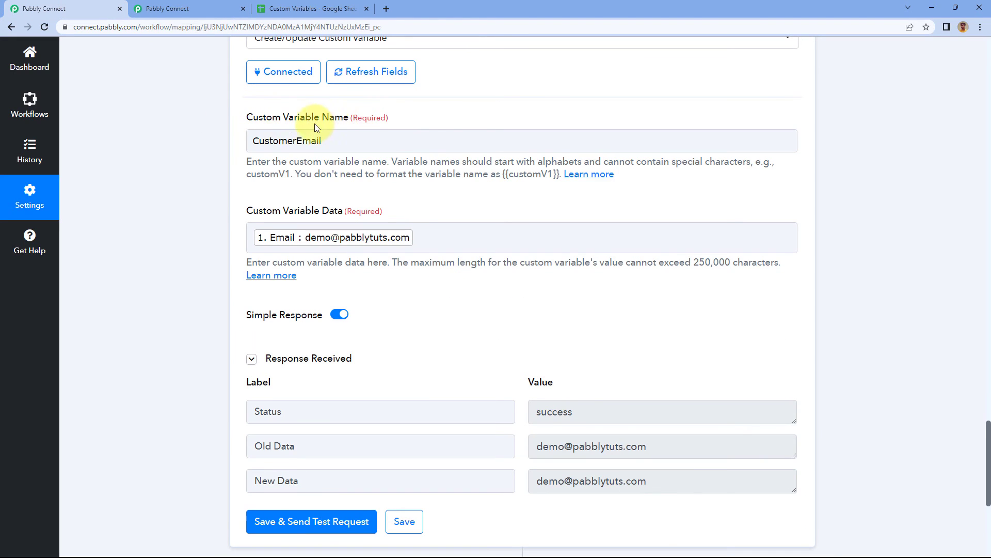
click(429, 236)
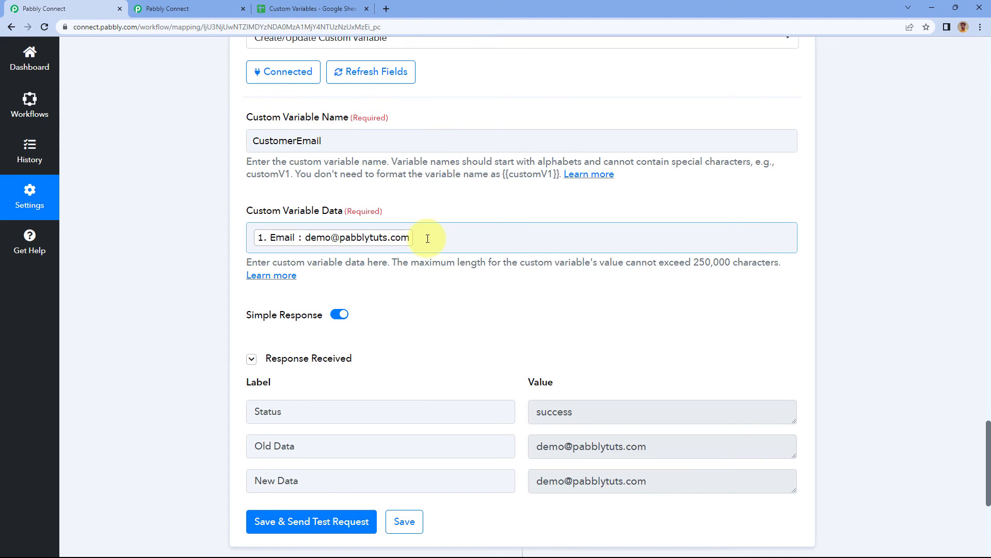
click(427, 238)
key(BackSpace)
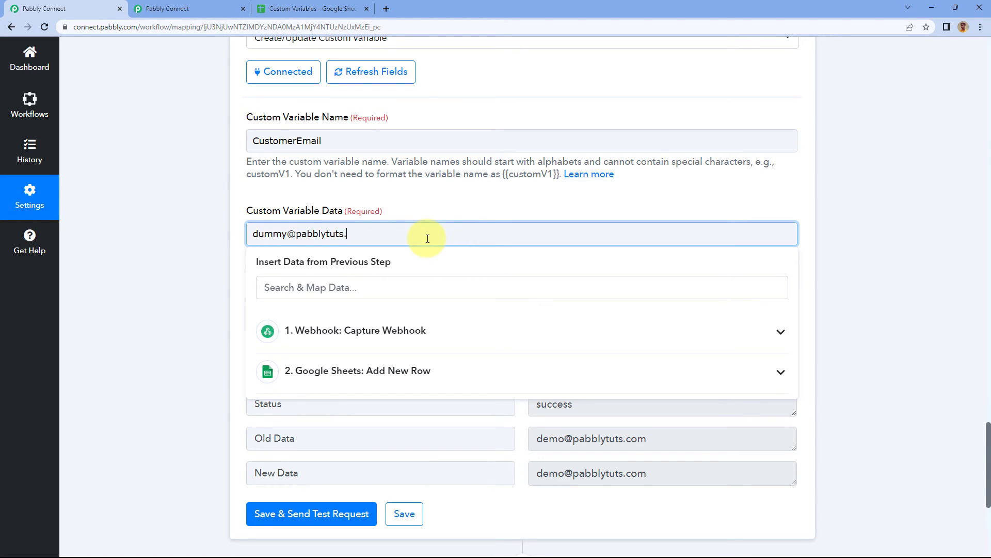
click(226, 274)
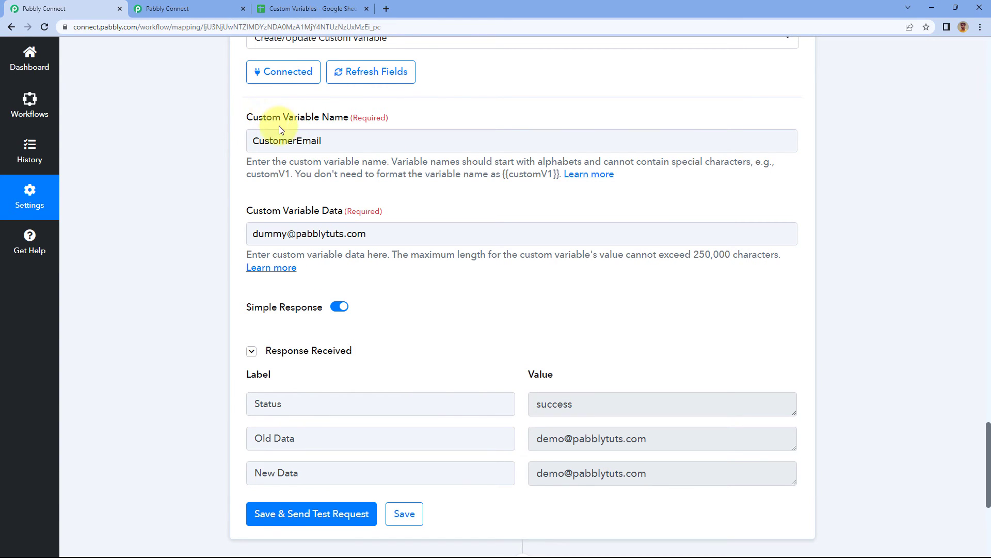
Check CustomerEmail's stored data on the Variables page, and save the updated Create/Update Custom Variable action with a test request.
click(170, 8)
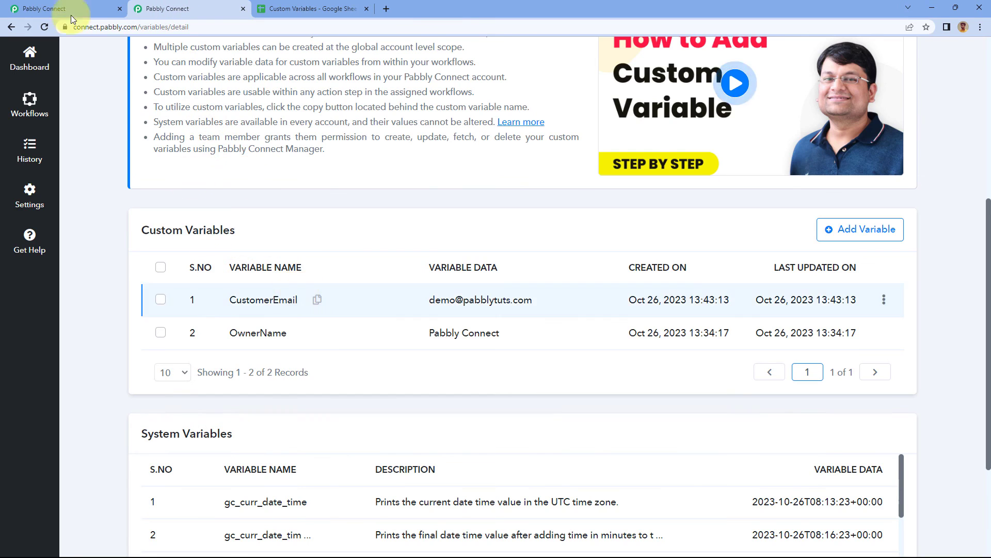
click(57, 8)
click(252, 351)
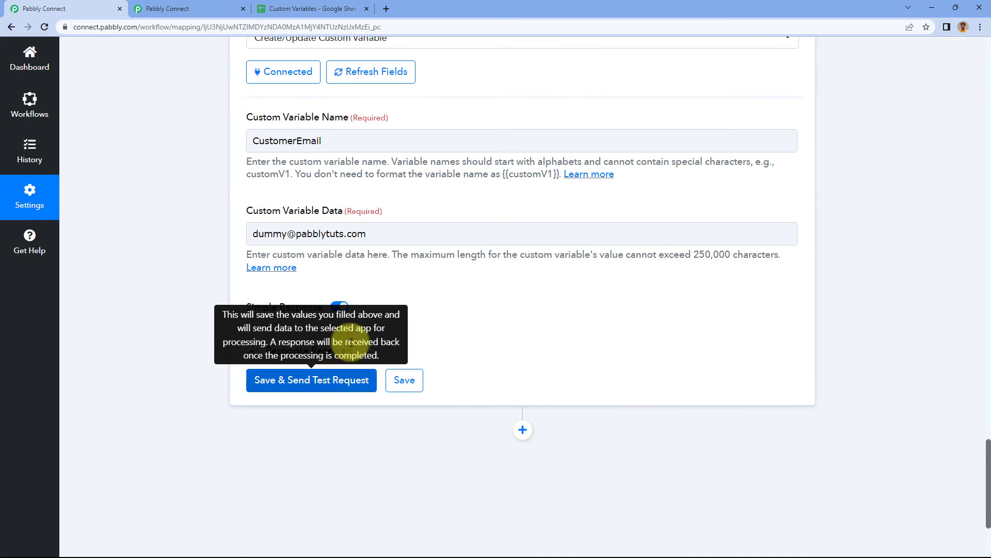
click(336, 381)
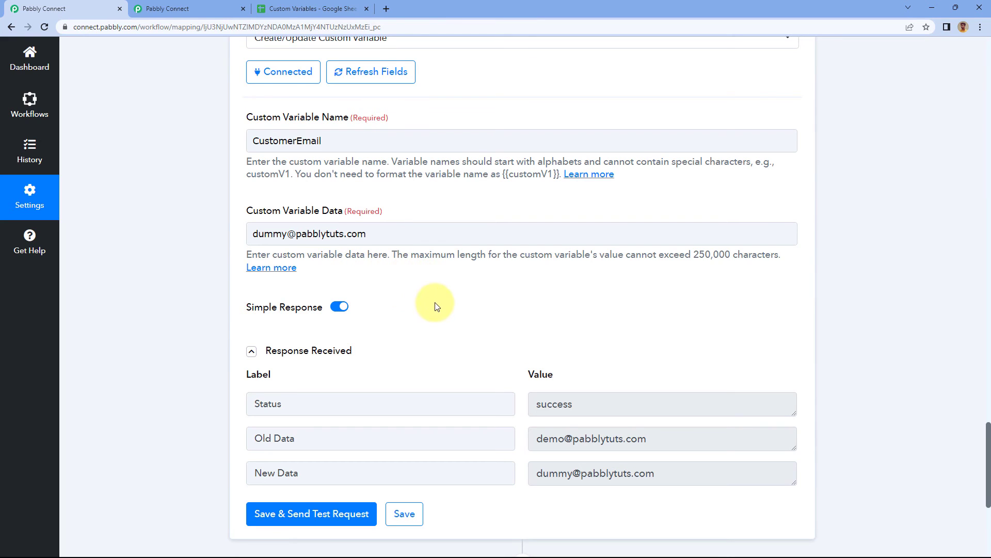
Compare the Old Data and New Data values in the response received from the custom variable update.
scroll(491, 308, down, 2)
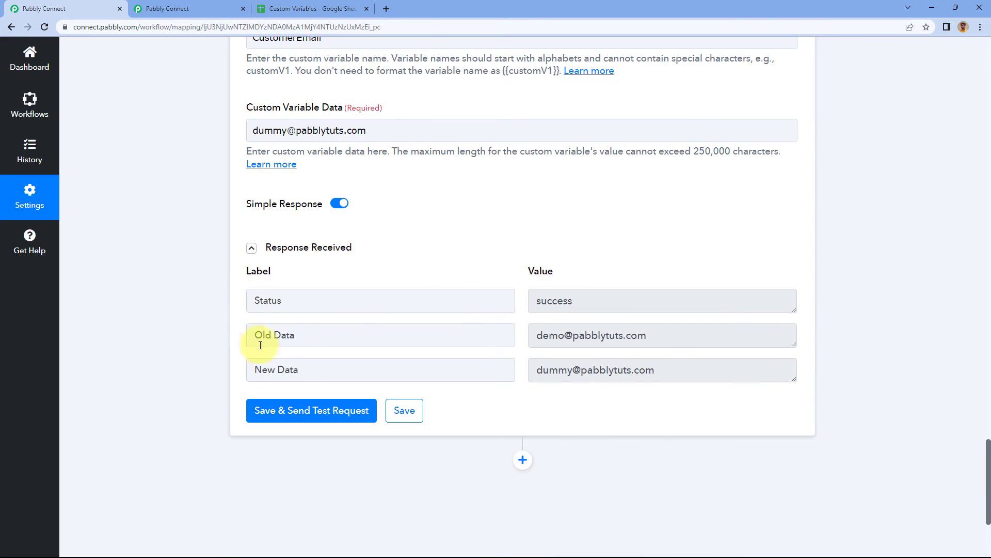
drag(305, 337, 239, 345)
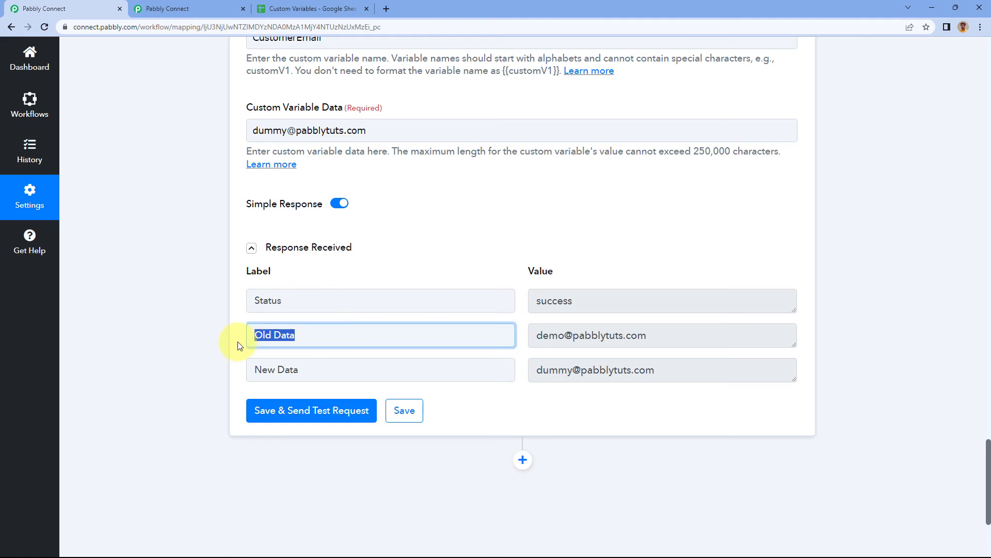
click(532, 341)
drag(532, 339, 659, 336)
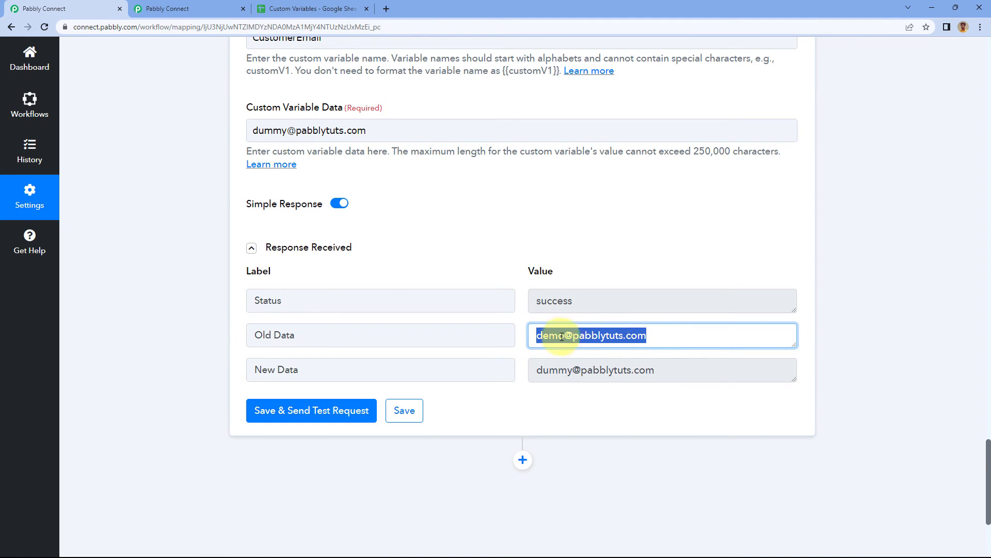
click(376, 363)
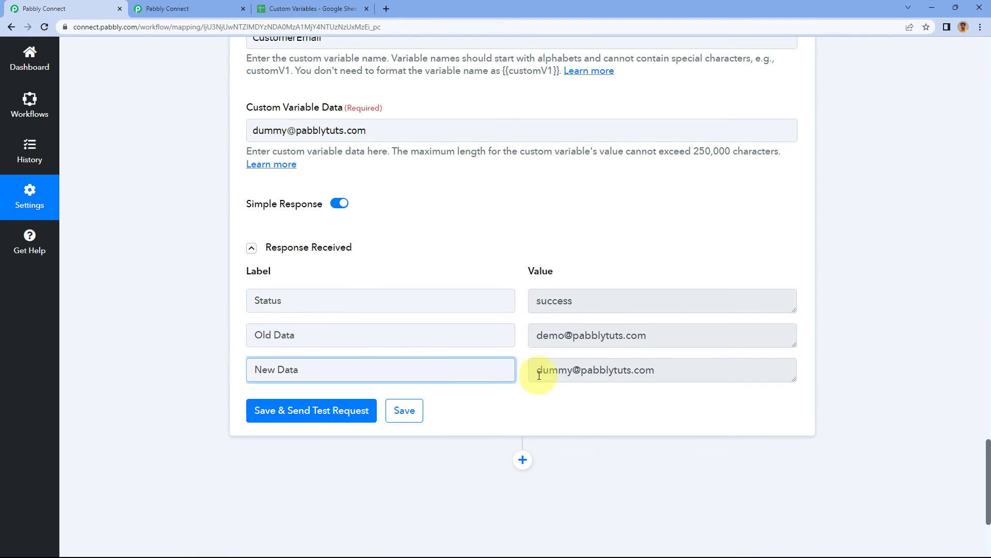
drag(532, 372, 704, 370)
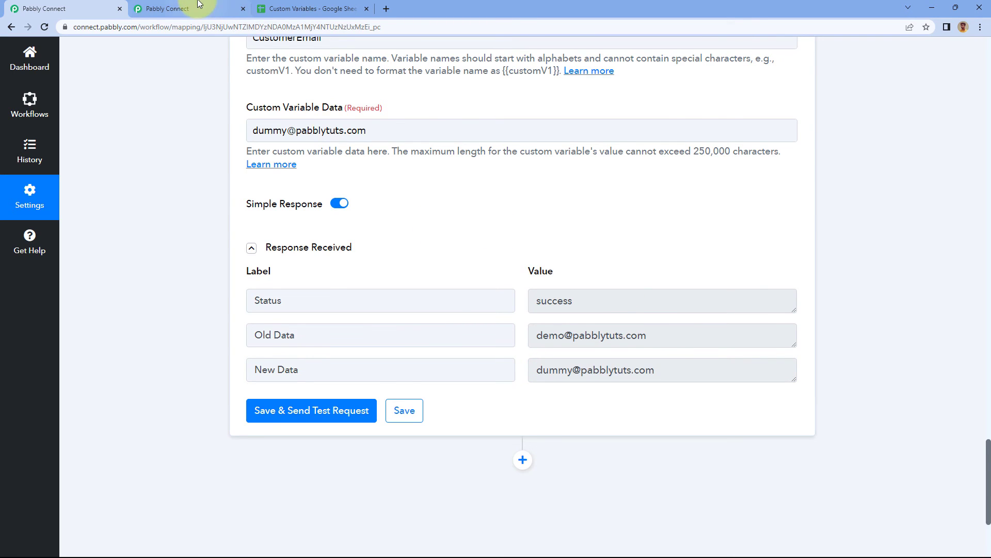
Reload the Variables page in the other browser tab and check CustomerEmail's updated variable data.
click(185, 9)
click(45, 27)
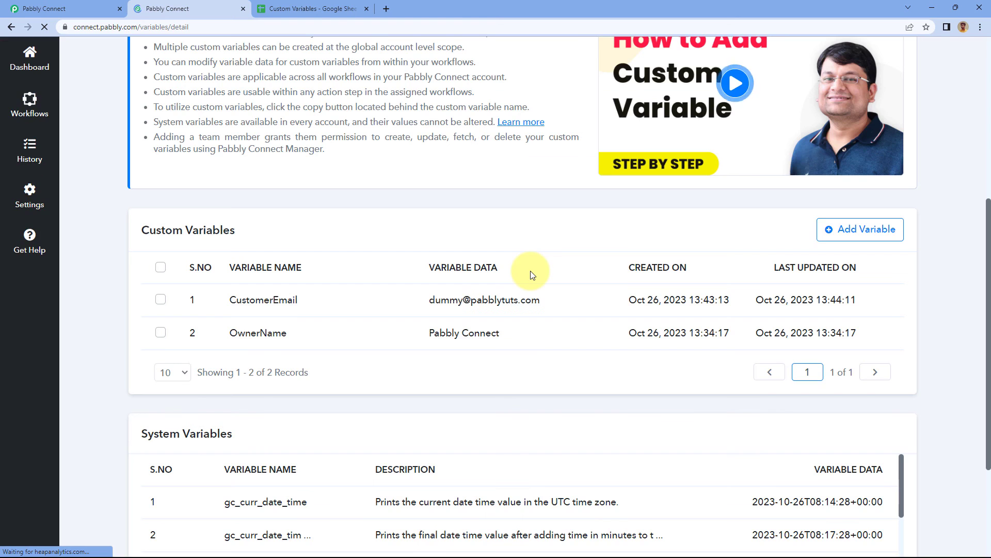
drag(423, 303, 533, 305)
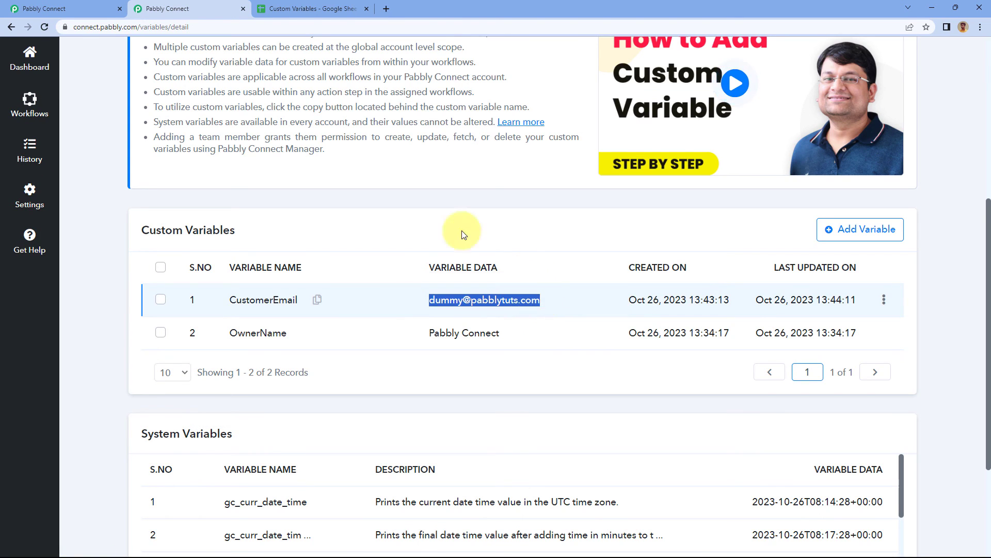
Change the workflow action's event to Get Custom Variable Data and connect it using the existing Pabbly Connect Manager #6 connection.
click(25, 9)
scroll(222, 219, up, 3)
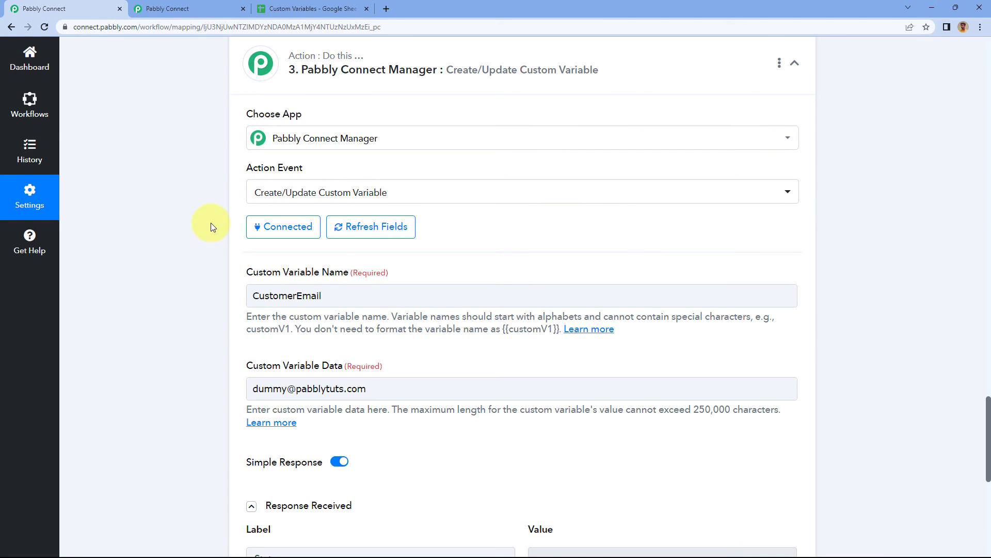
scroll(211, 227, up, 2)
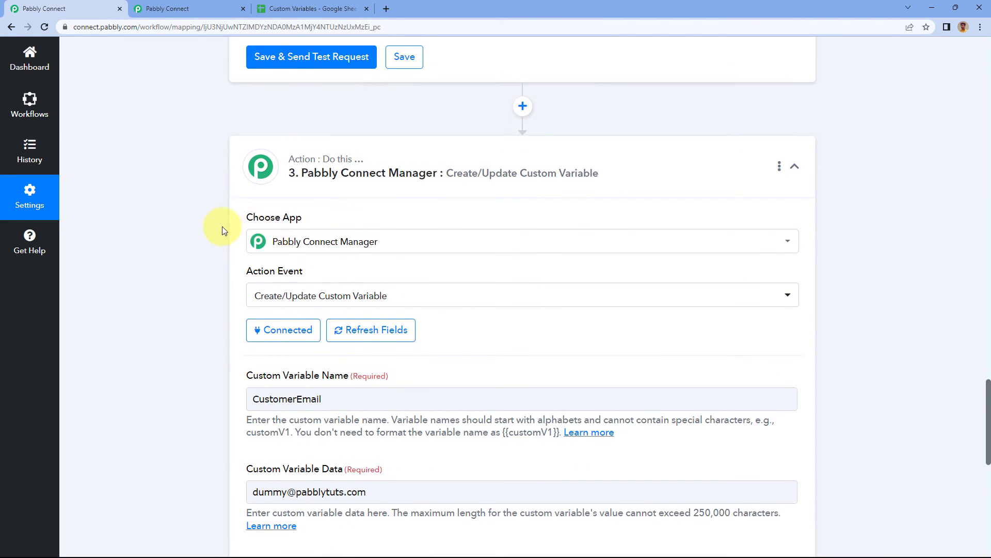
scroll(211, 230, down, 5)
scroll(209, 229, up, 2)
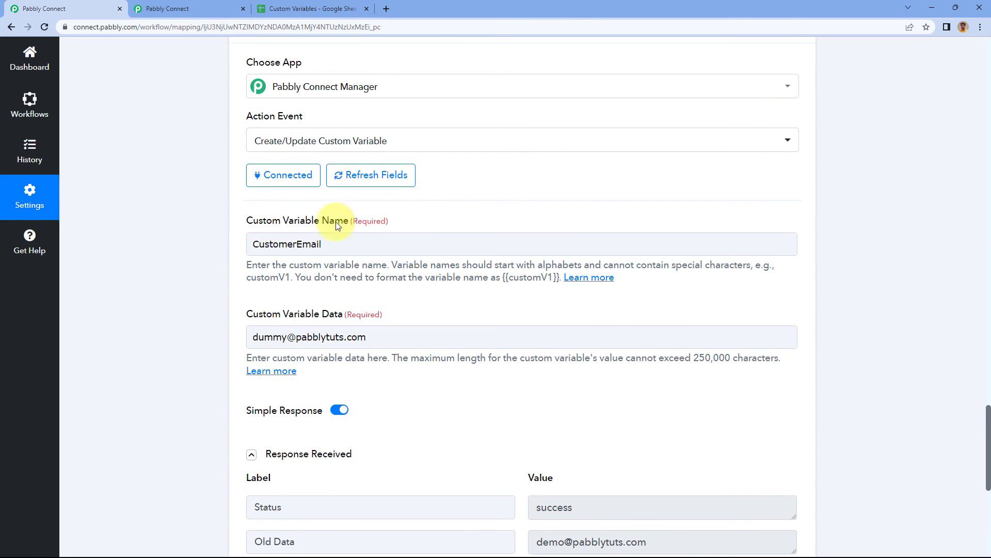
click(458, 143)
scroll(287, 362, down, 1)
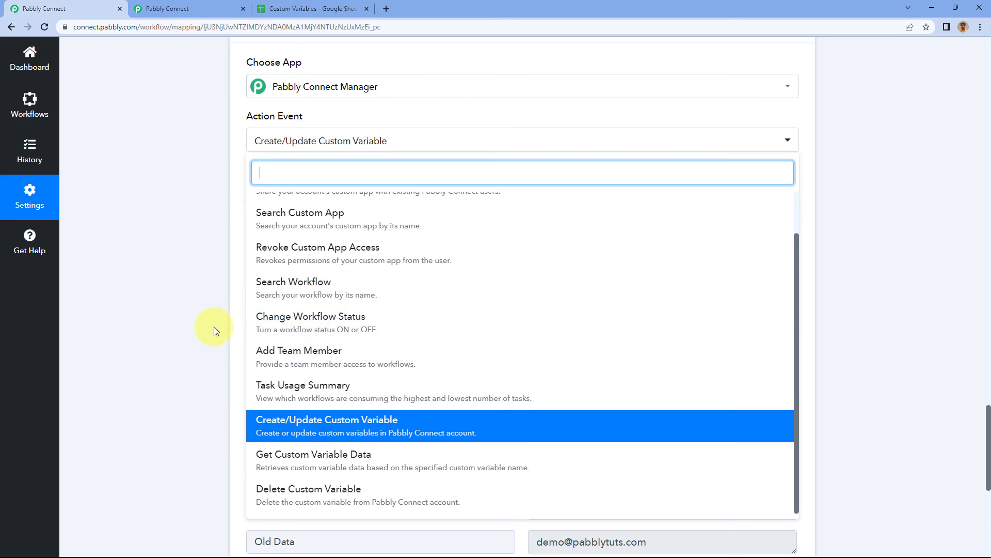
scroll(214, 326, down, 1)
scroll(227, 372, down, 1)
click(354, 401)
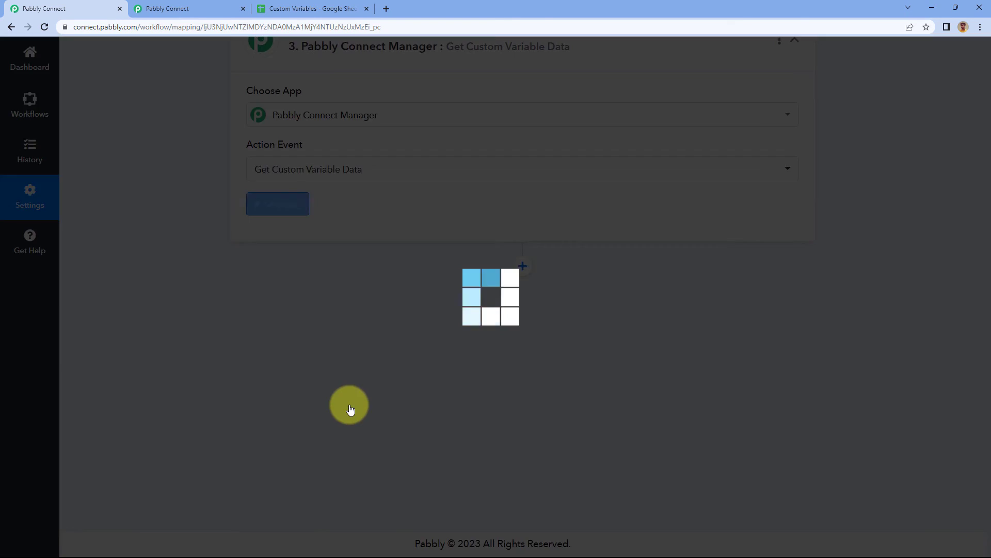
click(287, 203)
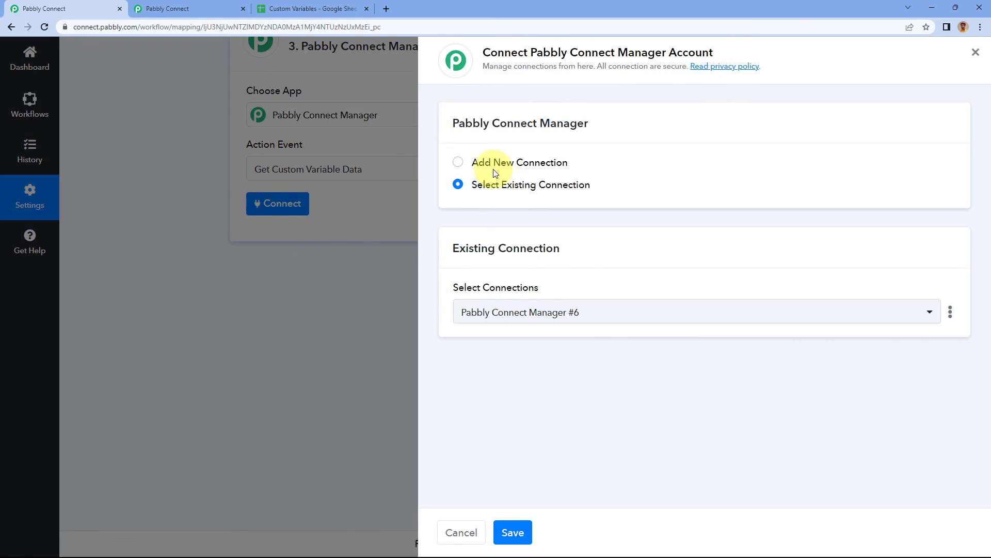
click(509, 519)
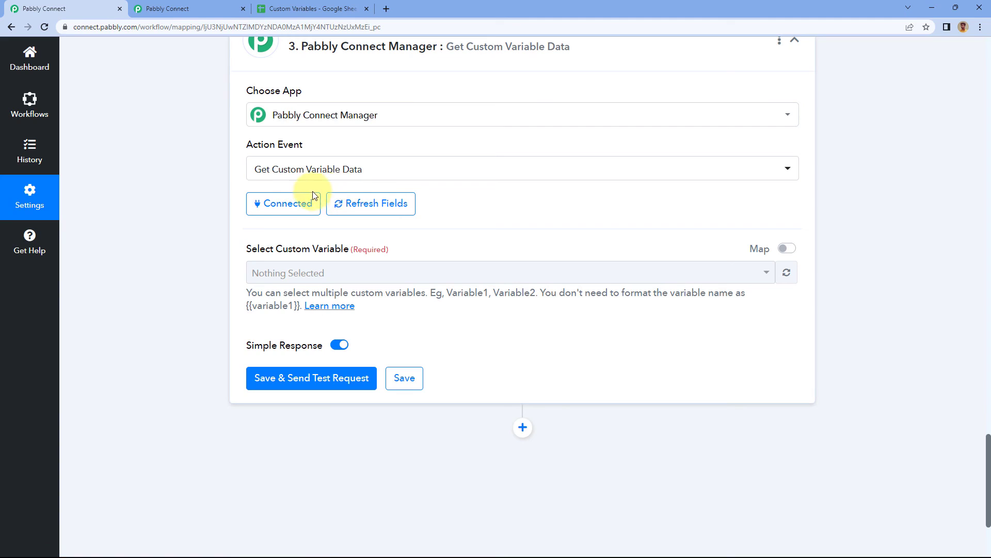
Compare the selectable custom variables with those on the Variables page, and choose OwnerName as the custom variable to retrieve.
click(378, 279)
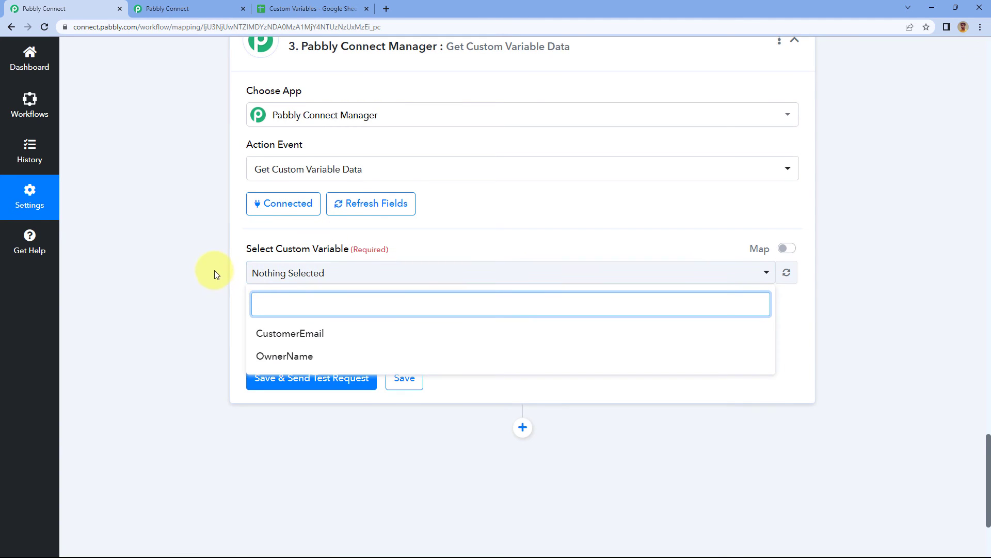
scroll(232, 274, down, 1)
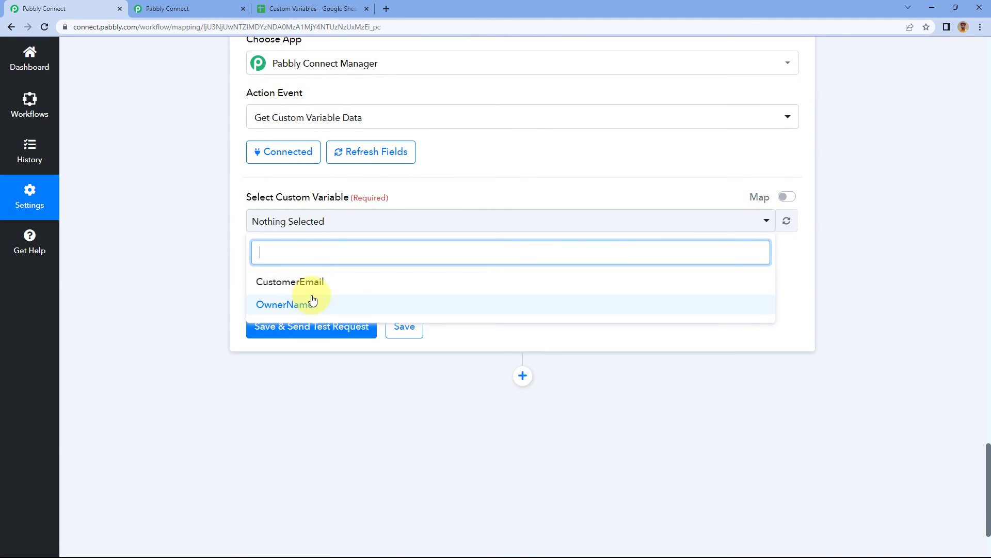
click(135, 8)
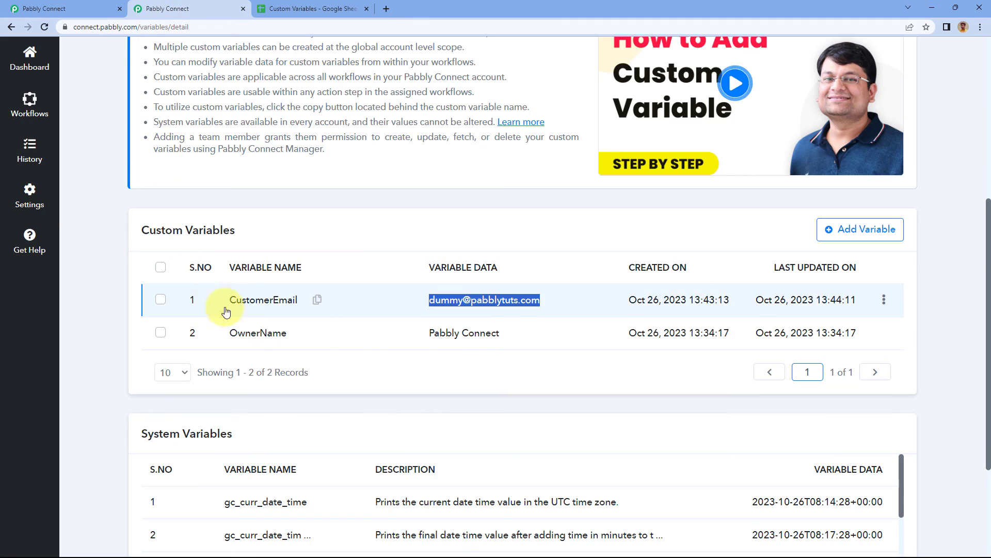
click(77, 8)
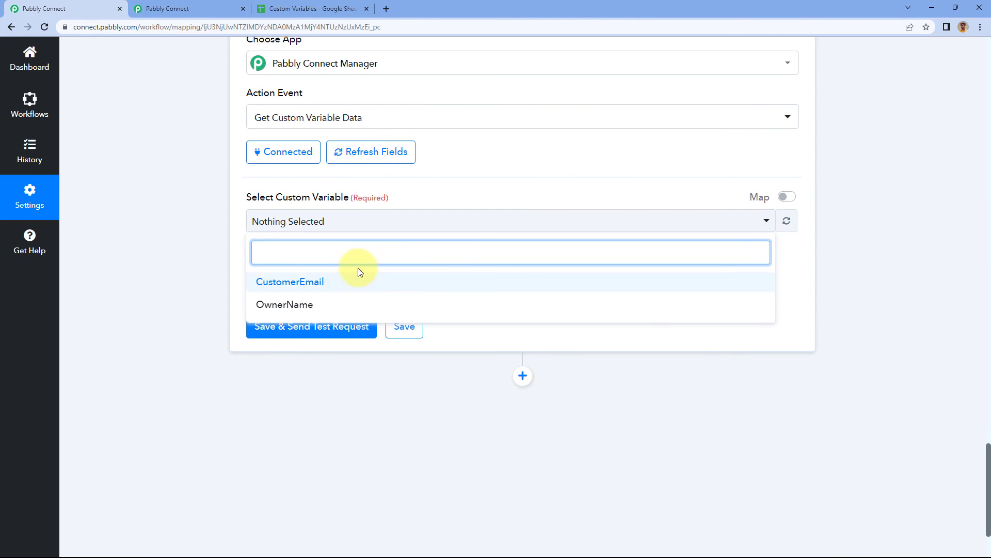
click(310, 305)
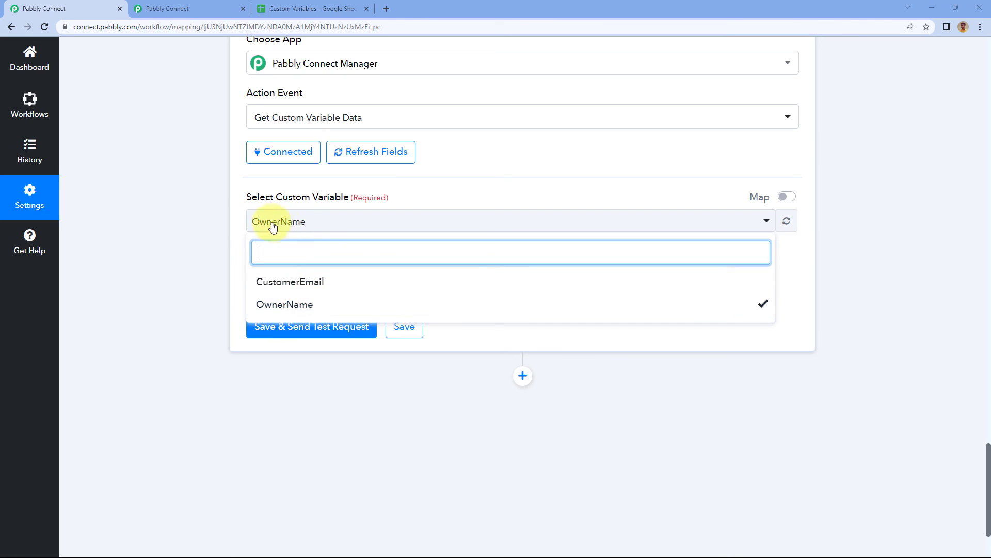
click(233, 222)
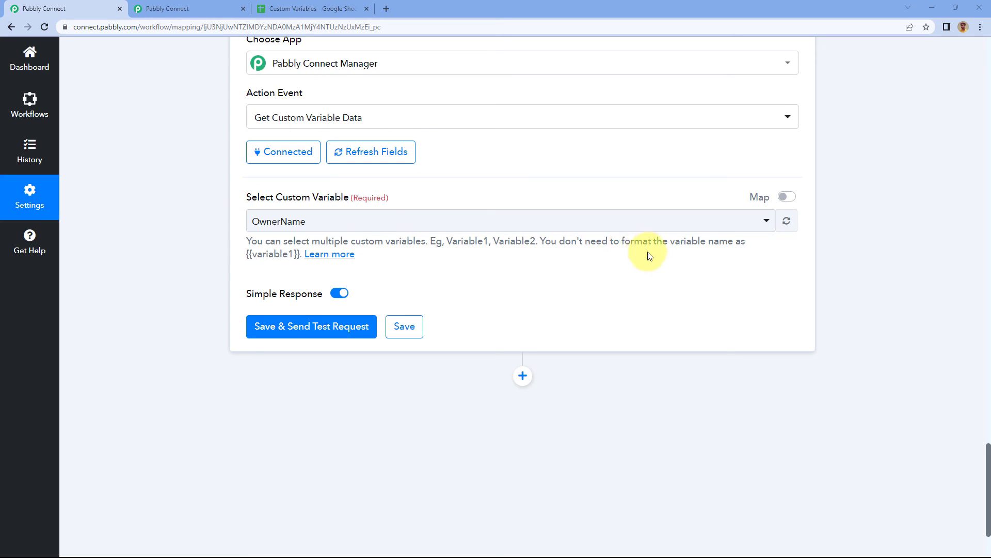
Enable mapping to enter OwnerName,CustomerEmail as the custom variables, copying CustomerEmail from the Variables page, and save the action with a test request.
click(789, 202)
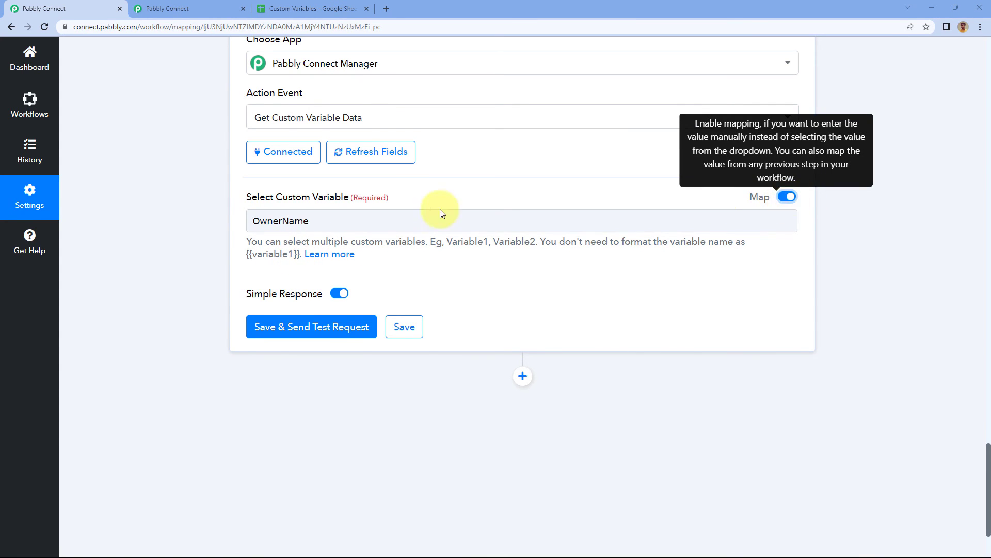
click(329, 219)
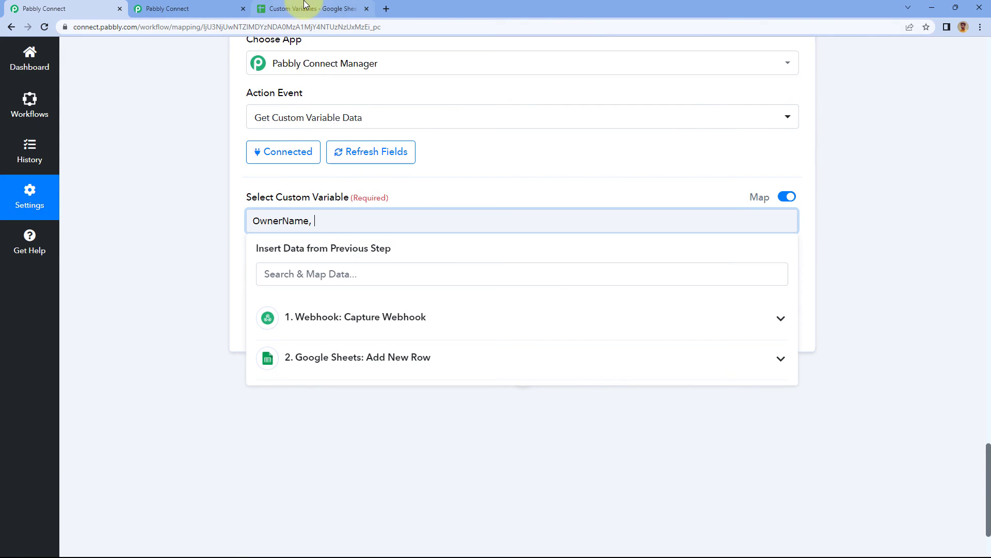
click(232, 8)
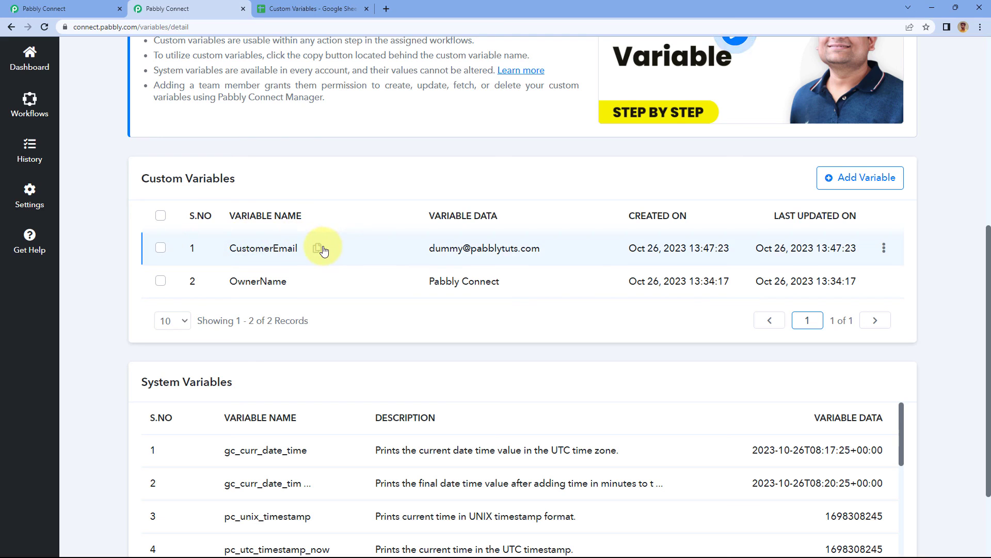
click(318, 250)
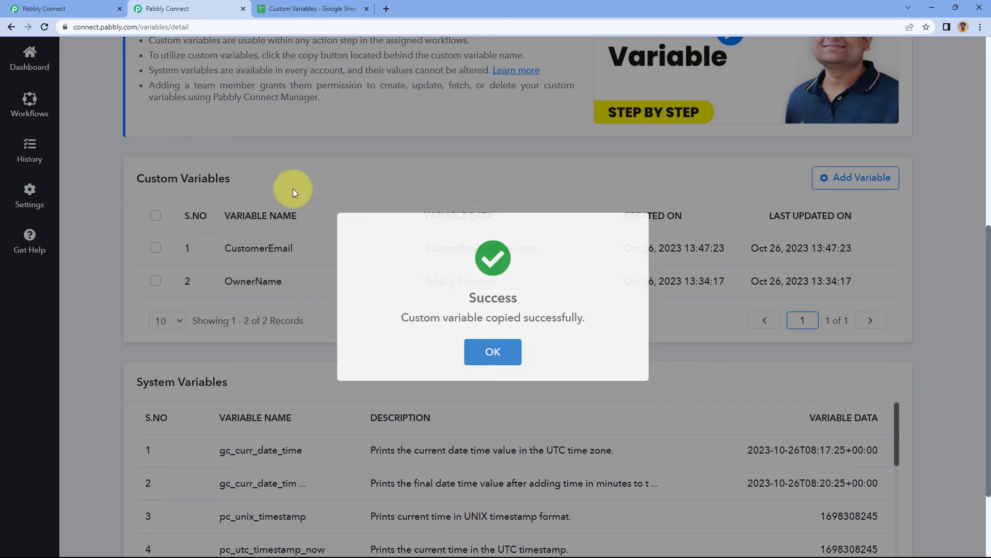
click(292, 188)
click(62, 8)
click(274, 220)
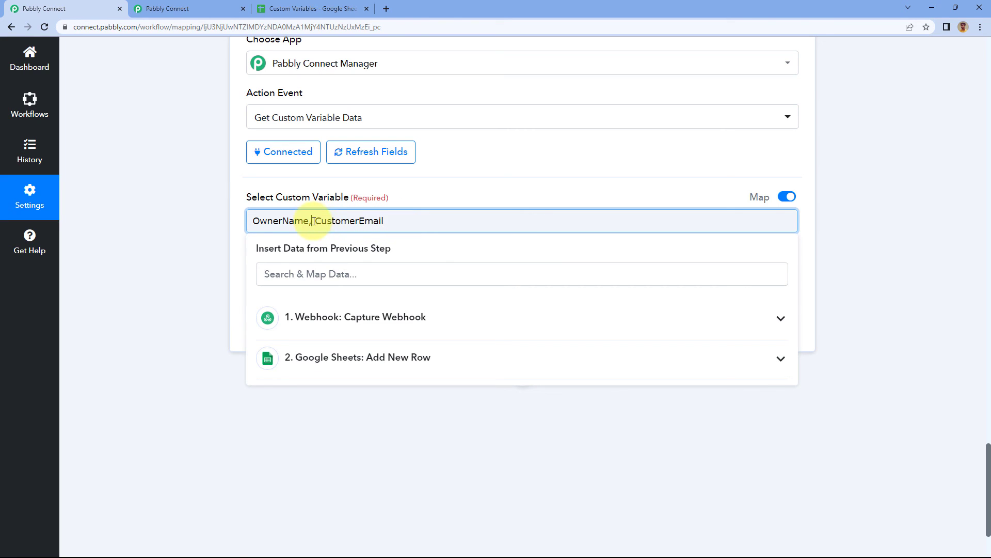
key(BackSpace)
click(317, 183)
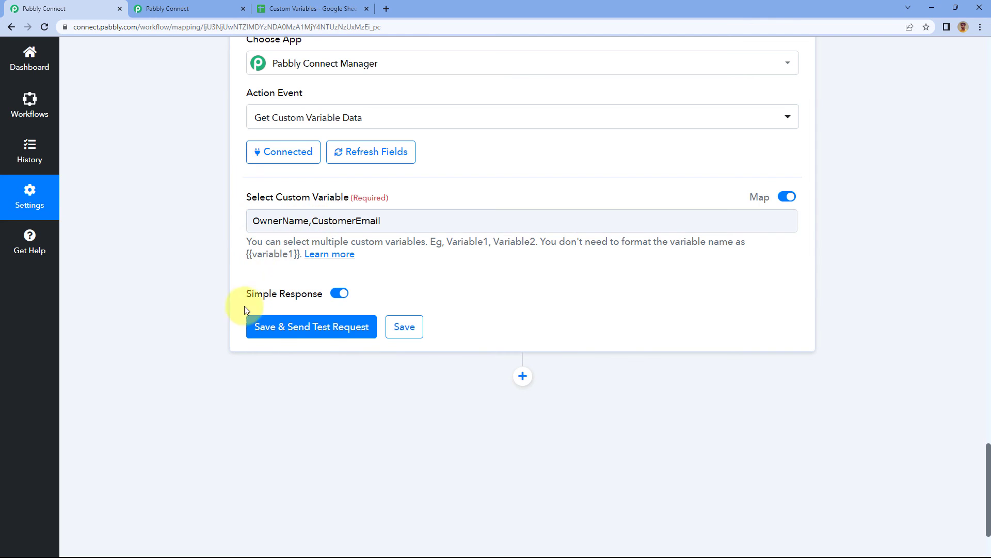
click(320, 330)
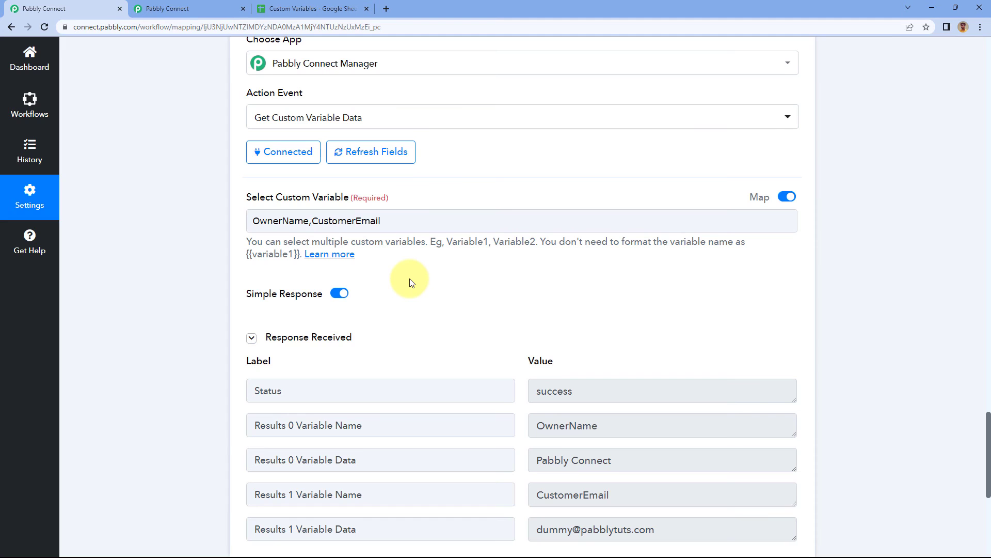
Examine the response's variable names and data for OwnerName and CustomerEmail.
scroll(392, 261, down, 1)
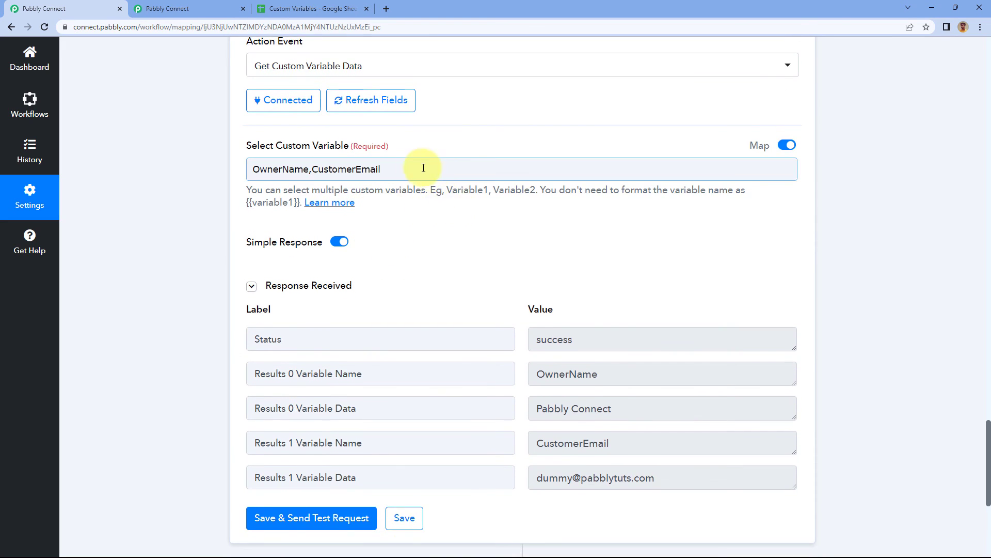
scroll(463, 248, down, 1)
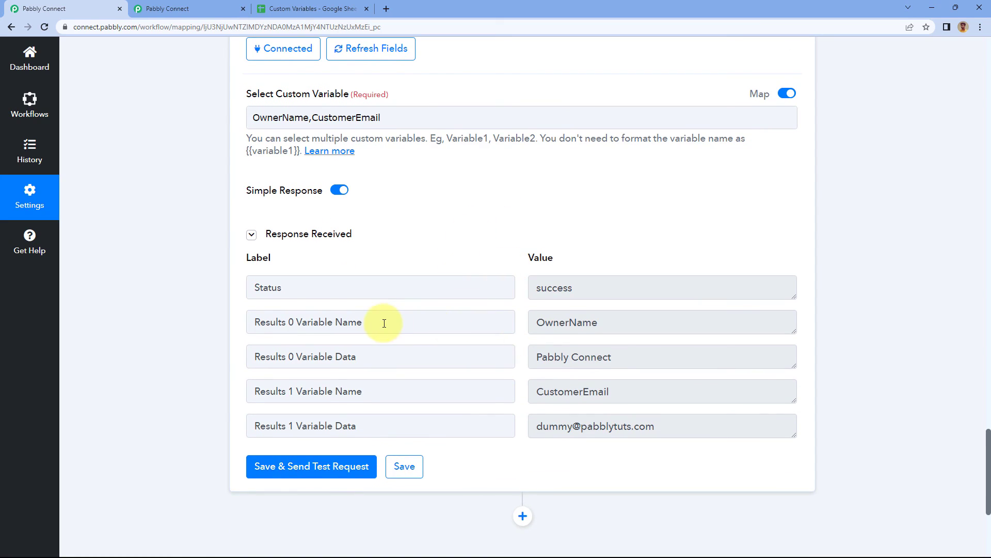
drag(384, 323, 293, 322)
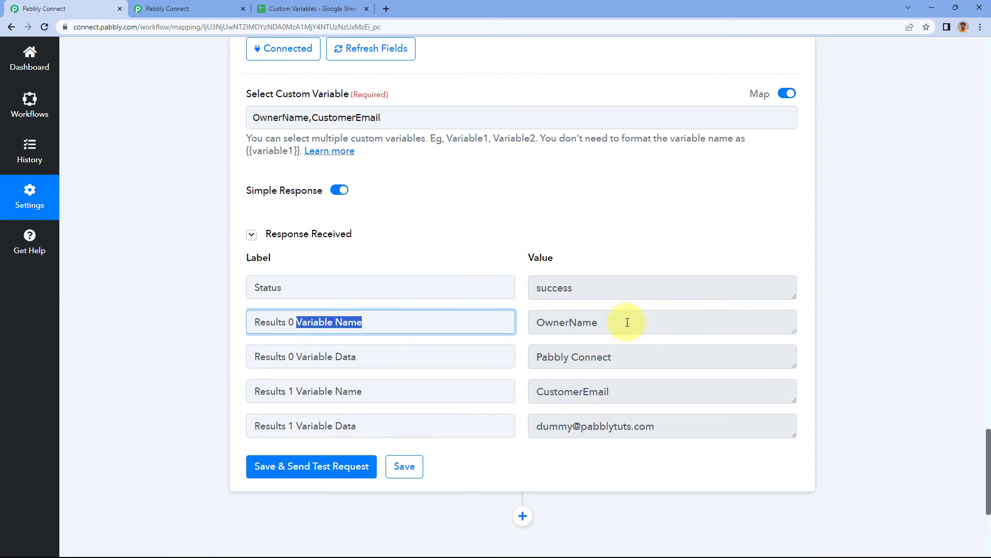
drag(627, 322, 542, 320)
drag(635, 357, 537, 360)
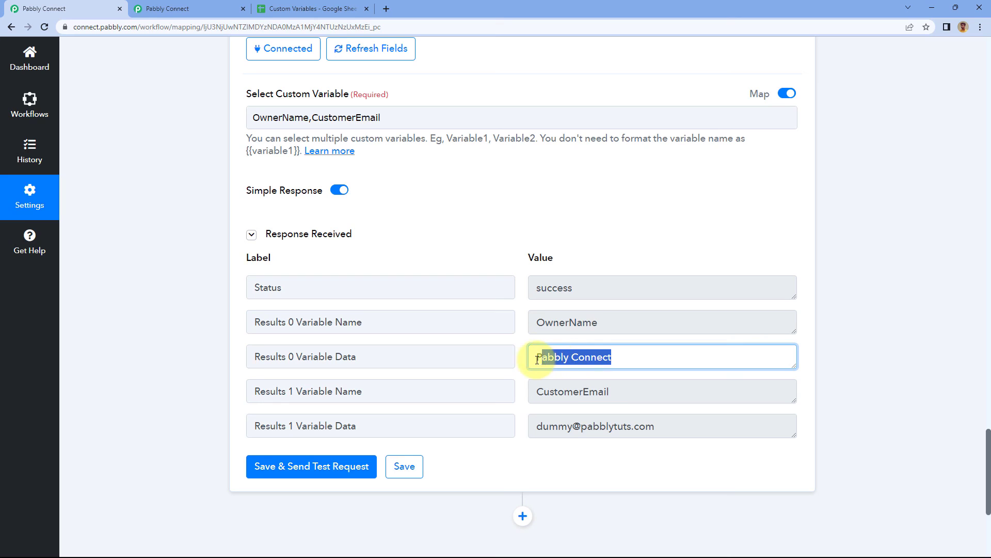
drag(644, 392, 536, 391)
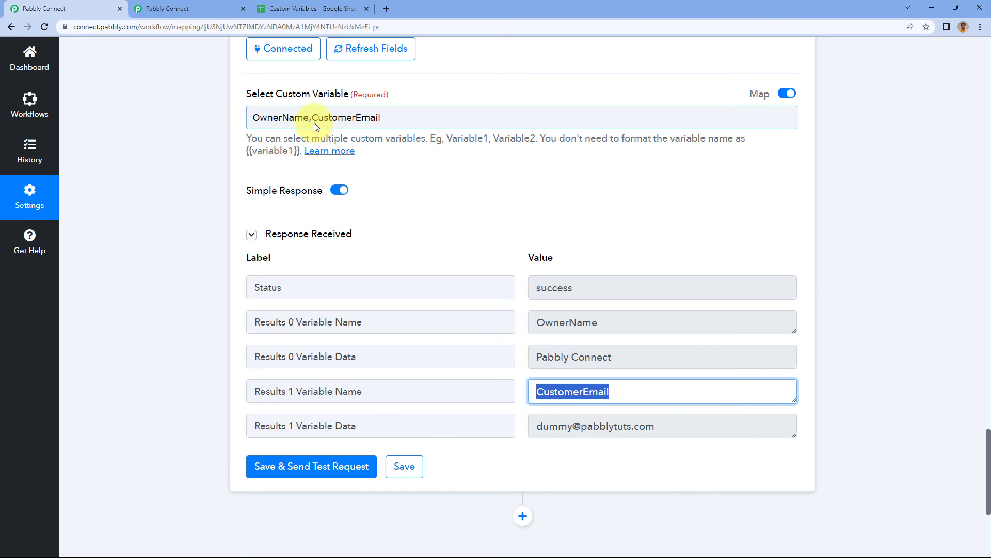
Change the workflow action's event to Delete Custom Variable and connect it using the existing Pabbly Connect Manager #6 connection.
drag(658, 426, 510, 426)
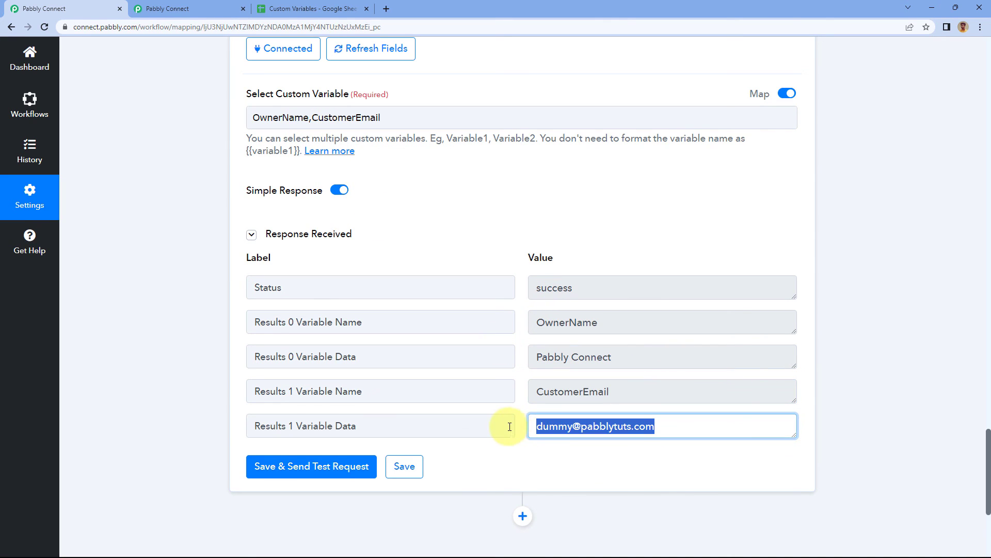
click(520, 283)
scroll(458, 257, up, 2)
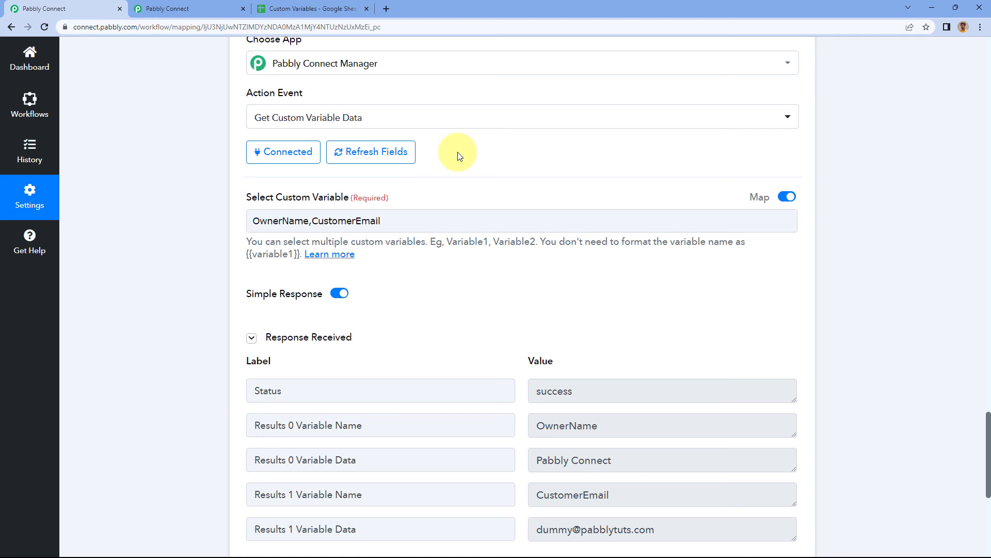
click(346, 116)
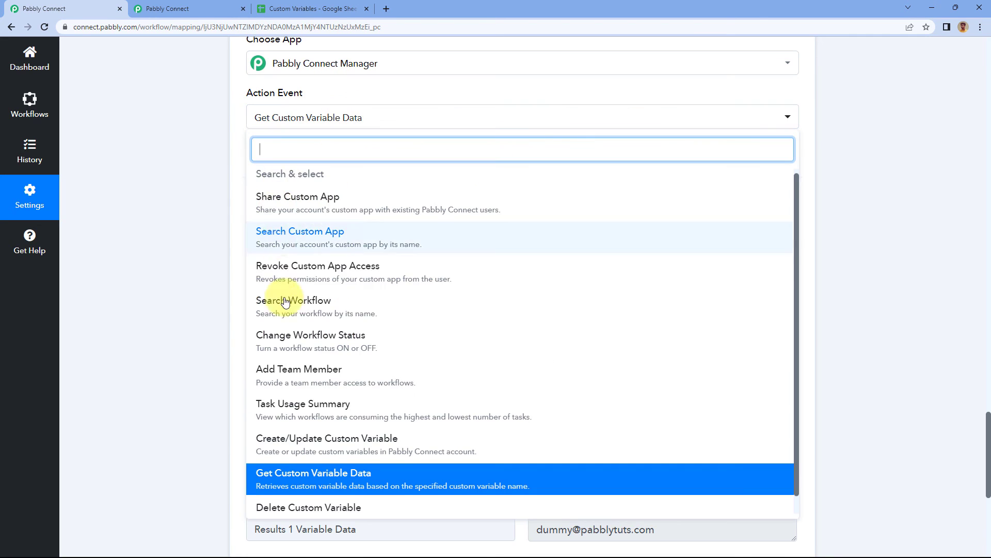
click(297, 497)
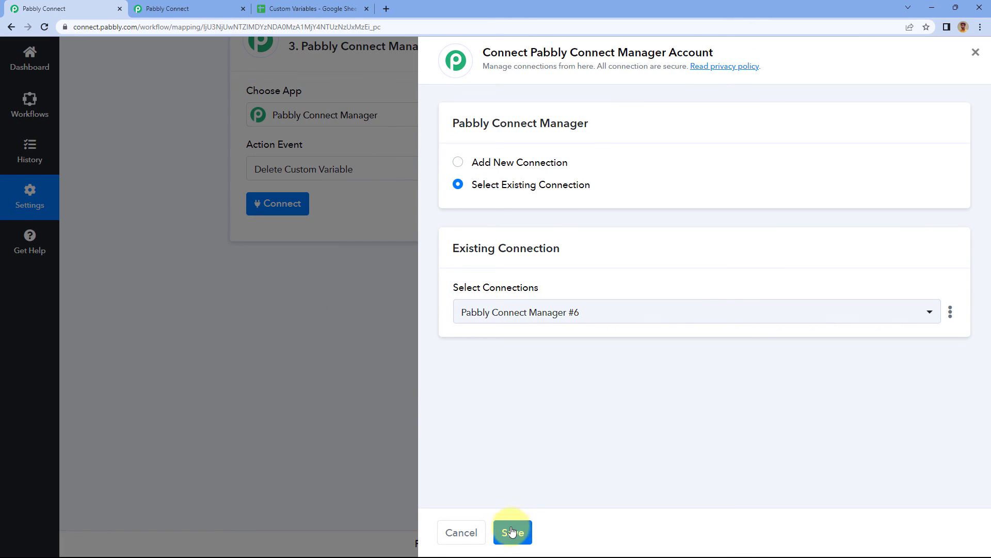
click(513, 531)
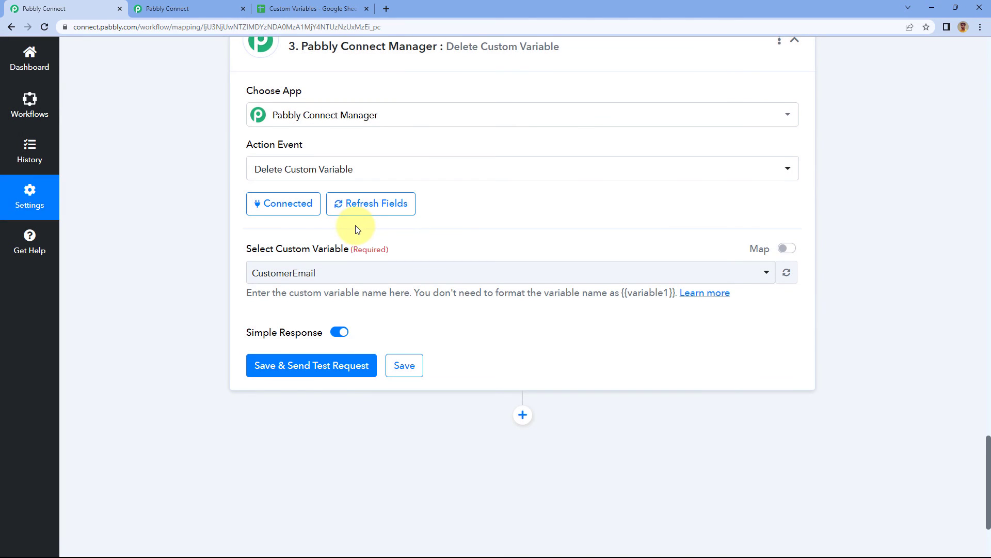
Choose CustomerEmail as the custom variable to delete, leave mapping off, and save the action with a test request.
scroll(357, 230, down, 1)
click(360, 224)
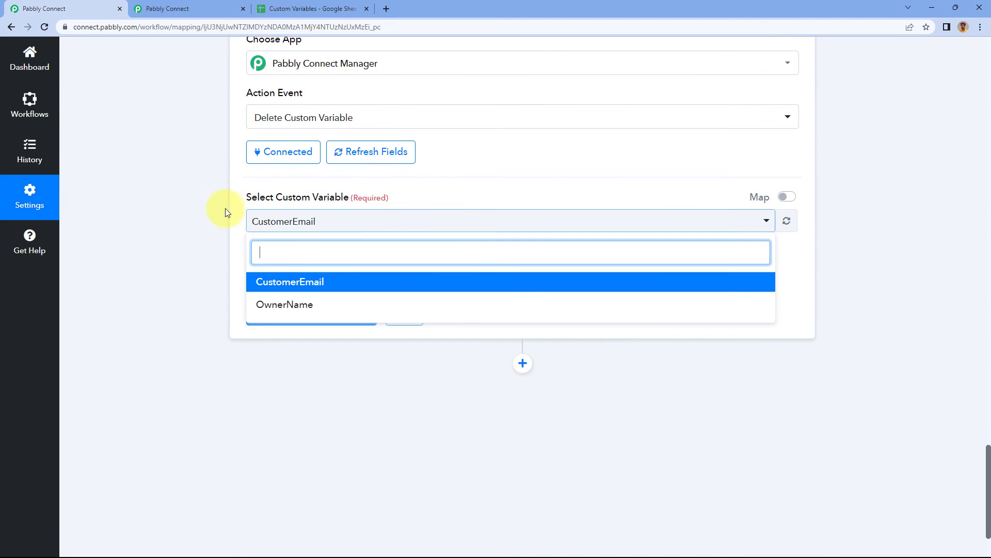
click(320, 283)
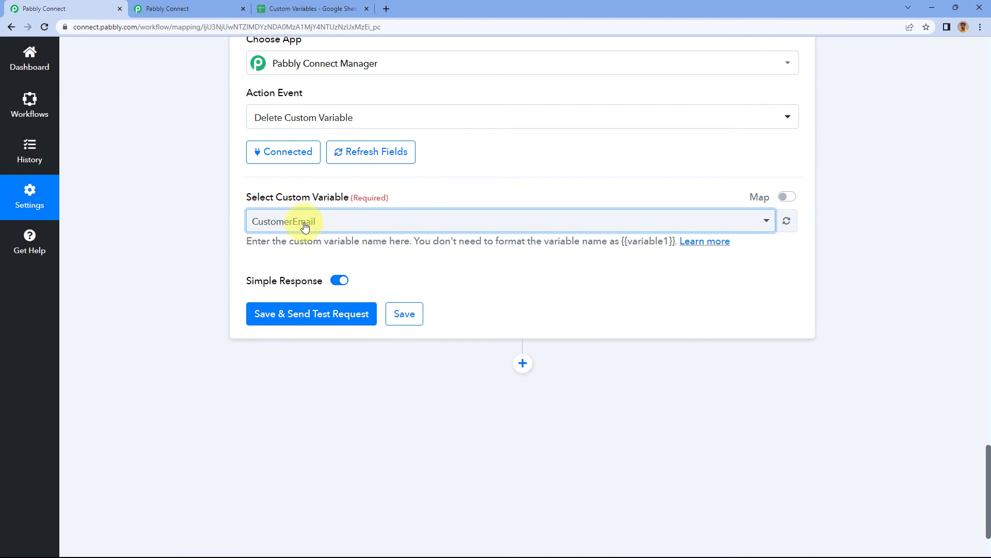
click(787, 197)
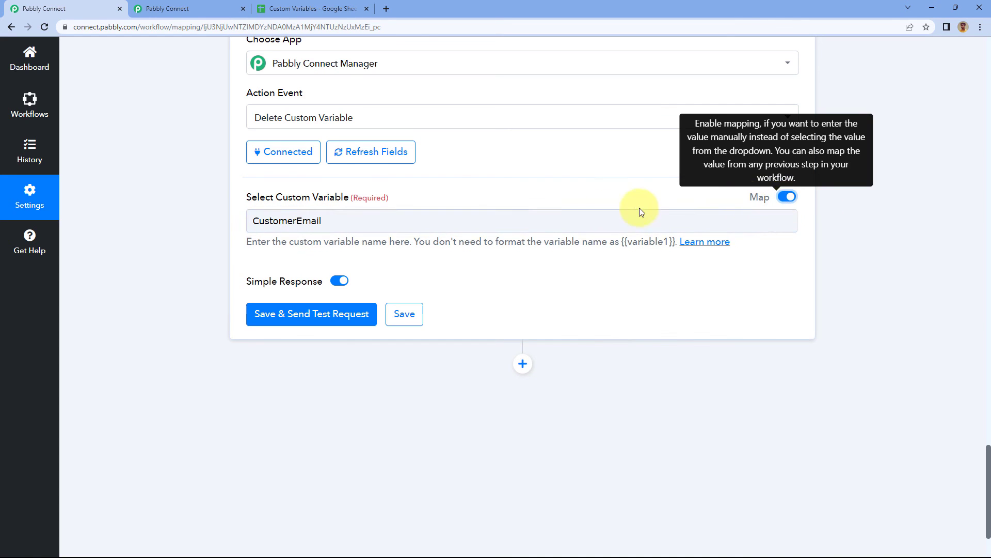
click(787, 200)
click(296, 314)
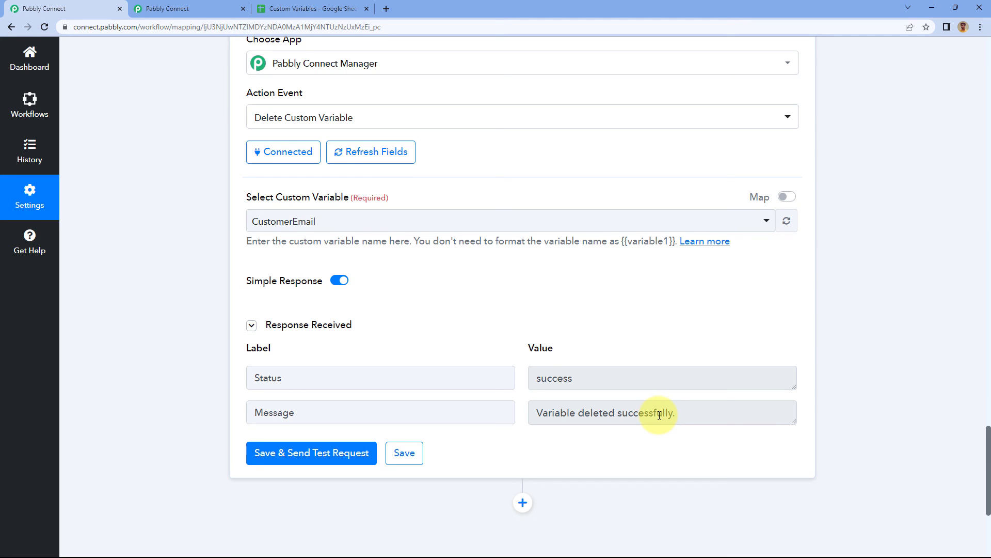
Reload the Variables page to check the custom variables list for CustomerEmail, and return to the workflow.
click(204, 8)
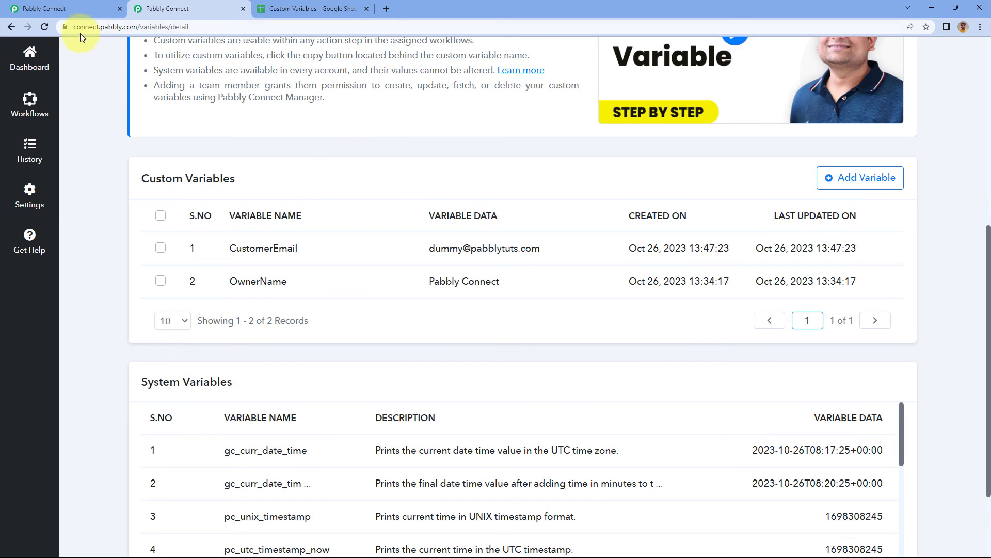
click(44, 27)
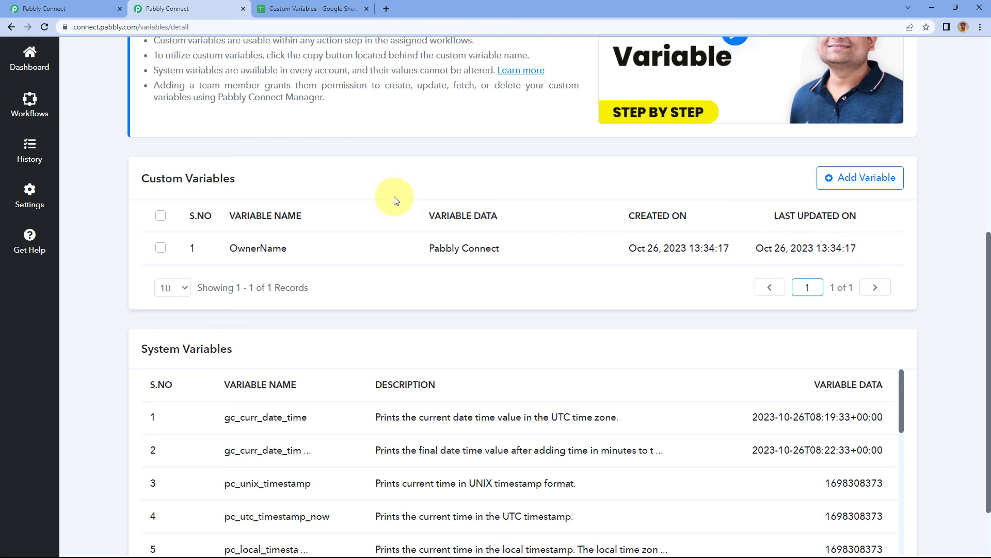
click(75, 9)
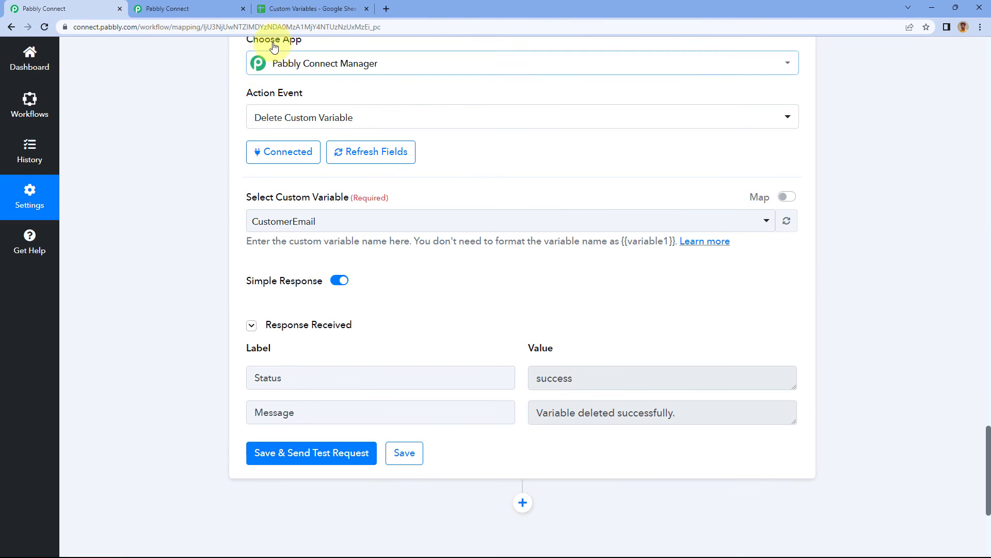
Review the Variables page's points to remember, custom variables and system variables, briefly opening the Learn more article about system variables.
click(194, 9)
scroll(516, 155, up, 3)
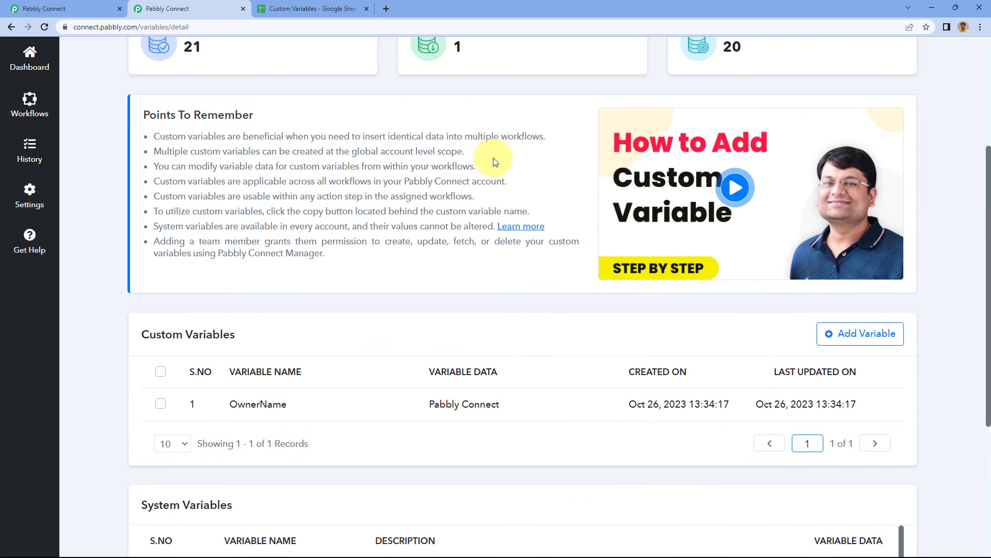
scroll(496, 154, up, 4)
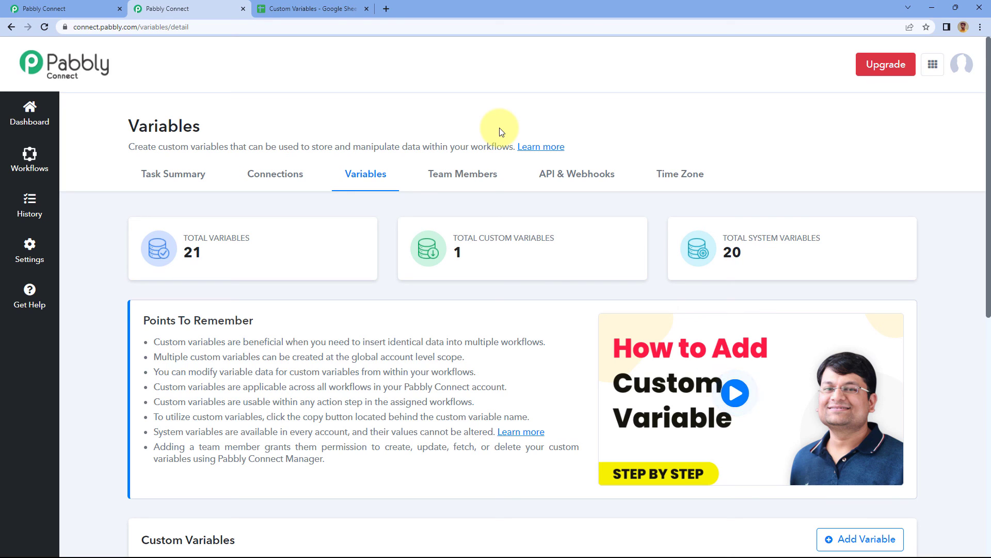
click(520, 432)
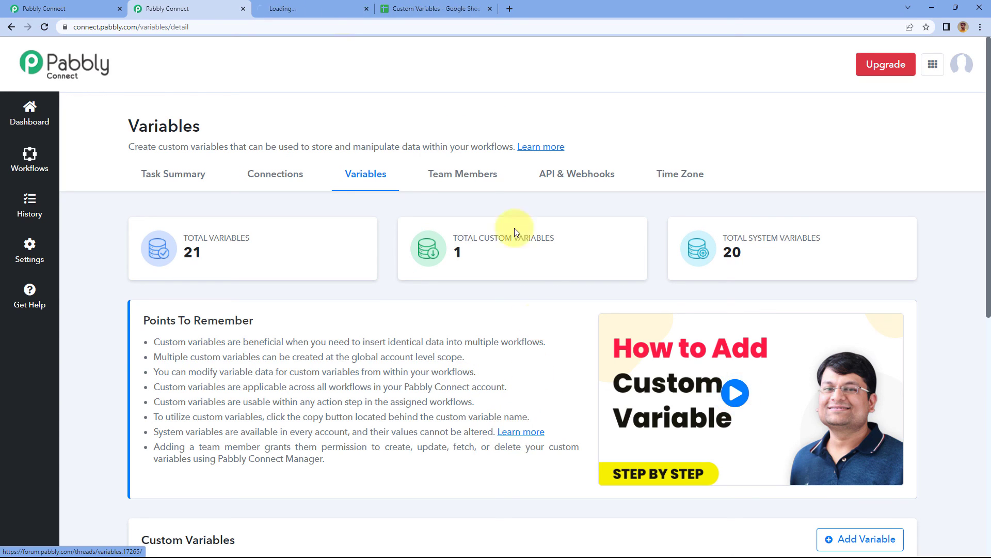
click(357, 12)
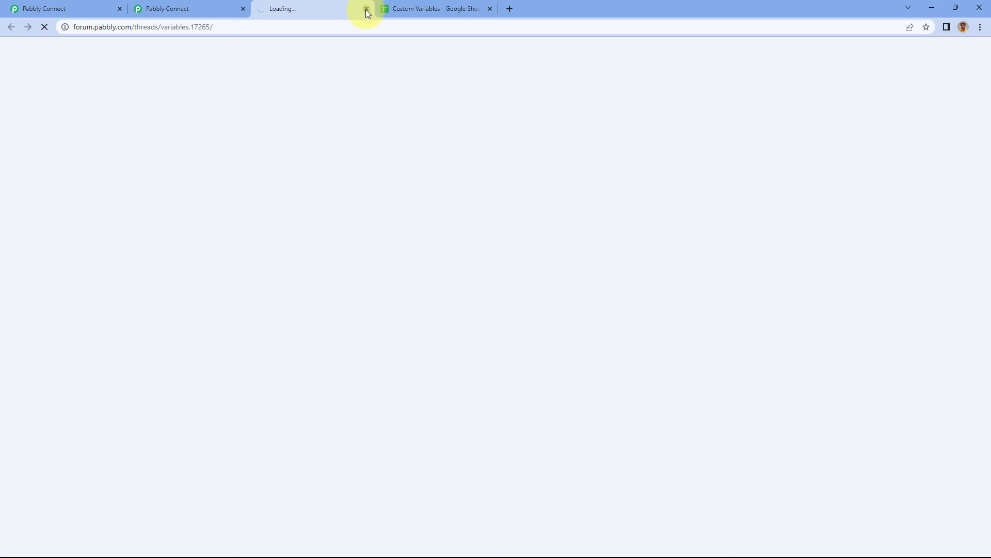
click(366, 9)
scroll(447, 260, down, 5)
scroll(447, 259, down, 3)
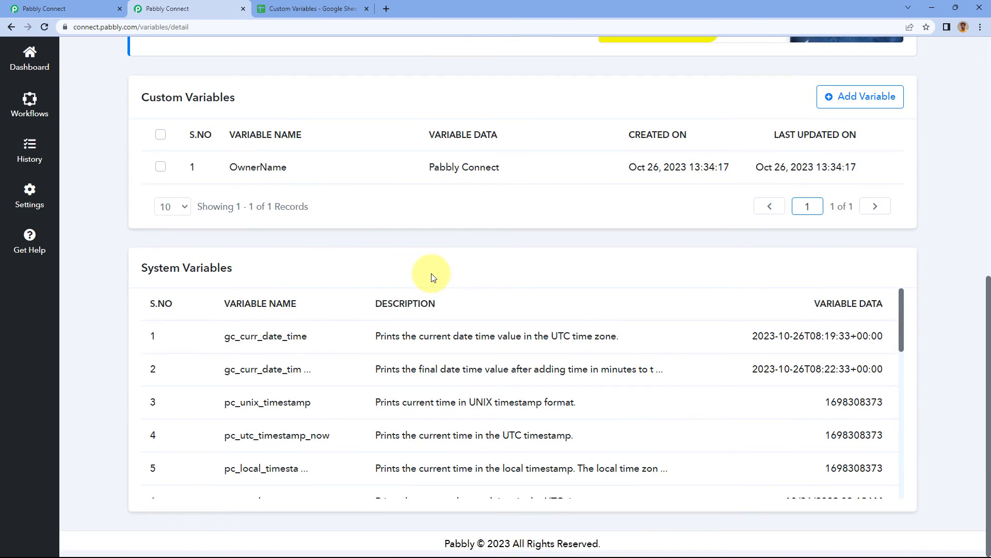
scroll(432, 278, up, 1)
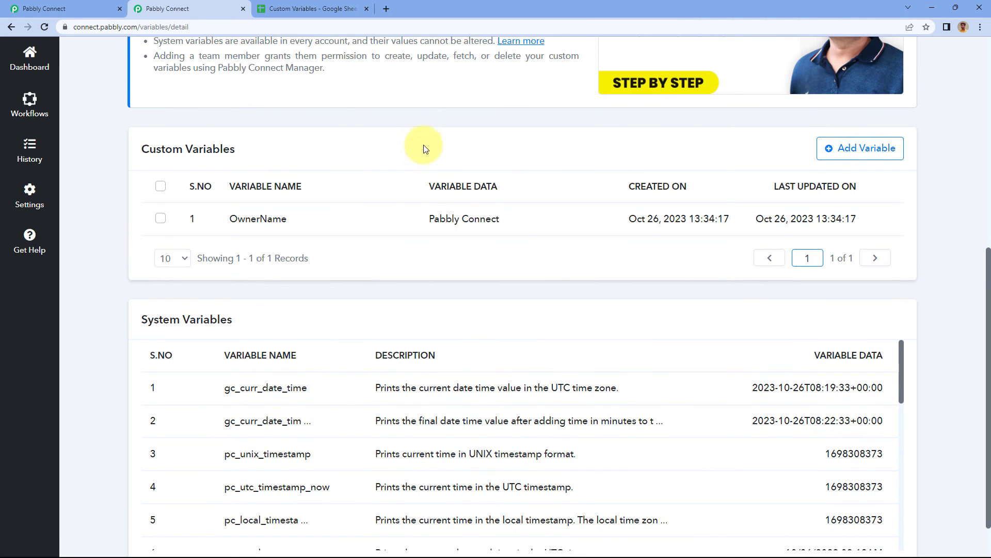
scroll(508, 164, up, 8)
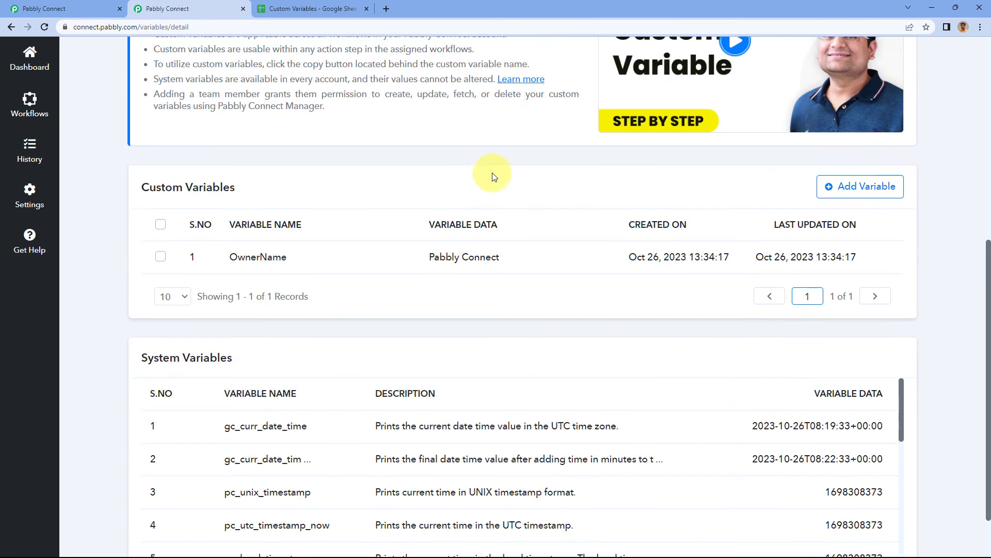